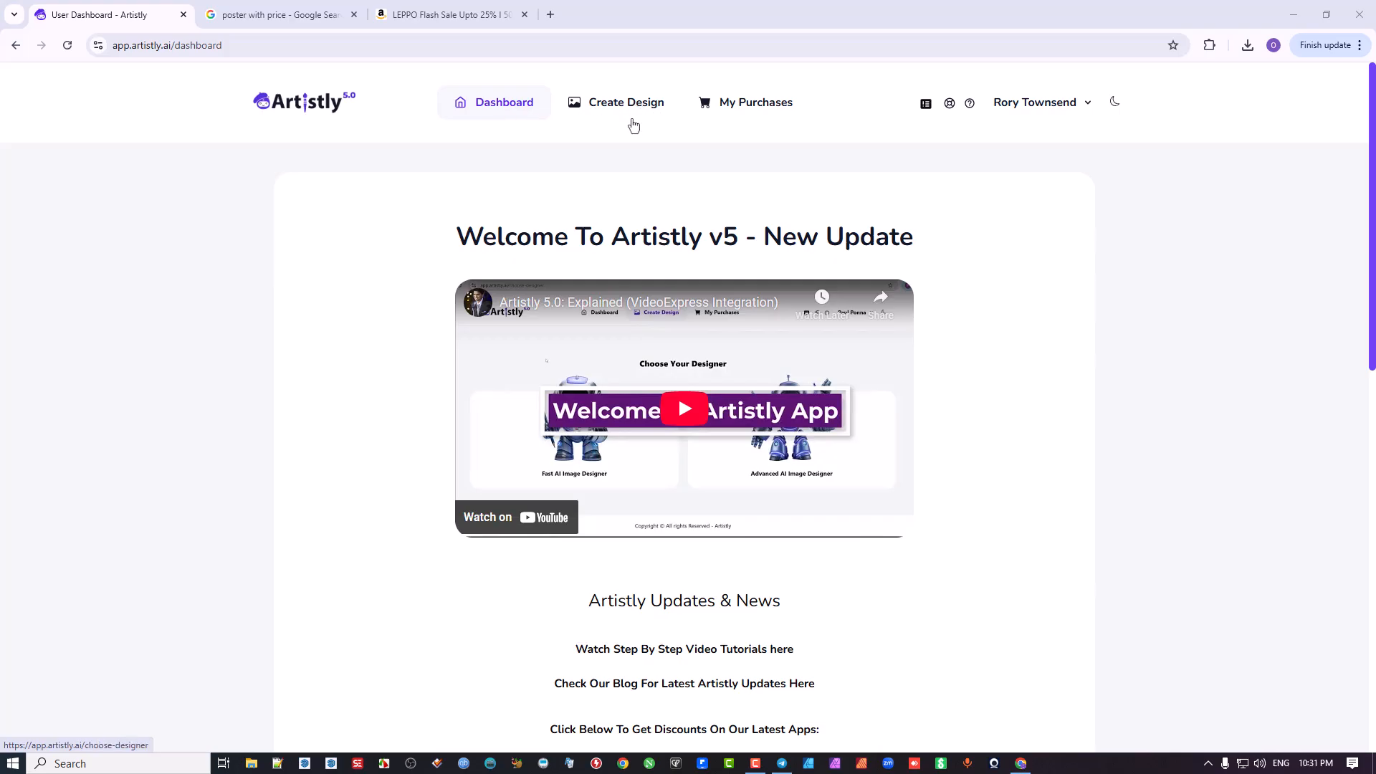
Start a new design with the Fast AI Image Designer and choose the Human Stylizer among the AI Design Assistants.
left_click(620, 106)
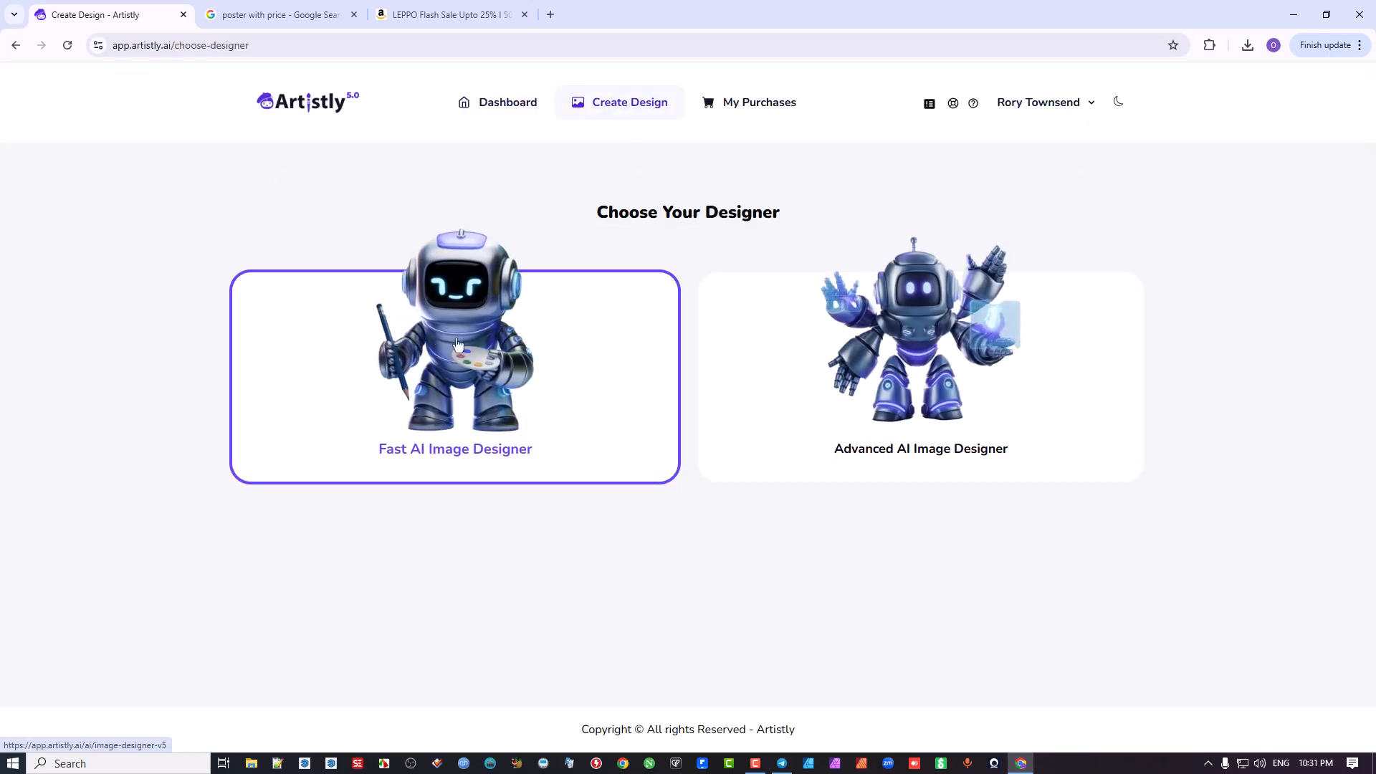
left_click(452, 302)
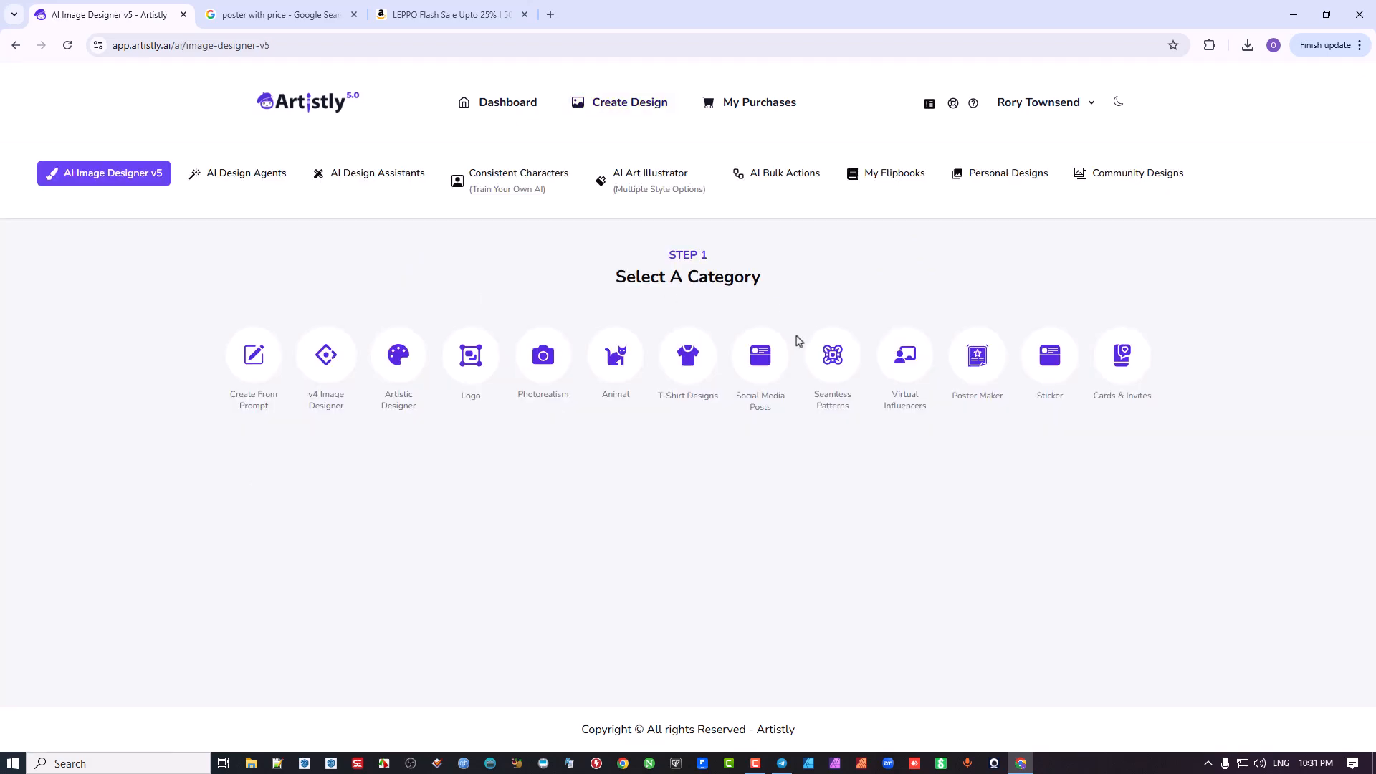
left_click(248, 180)
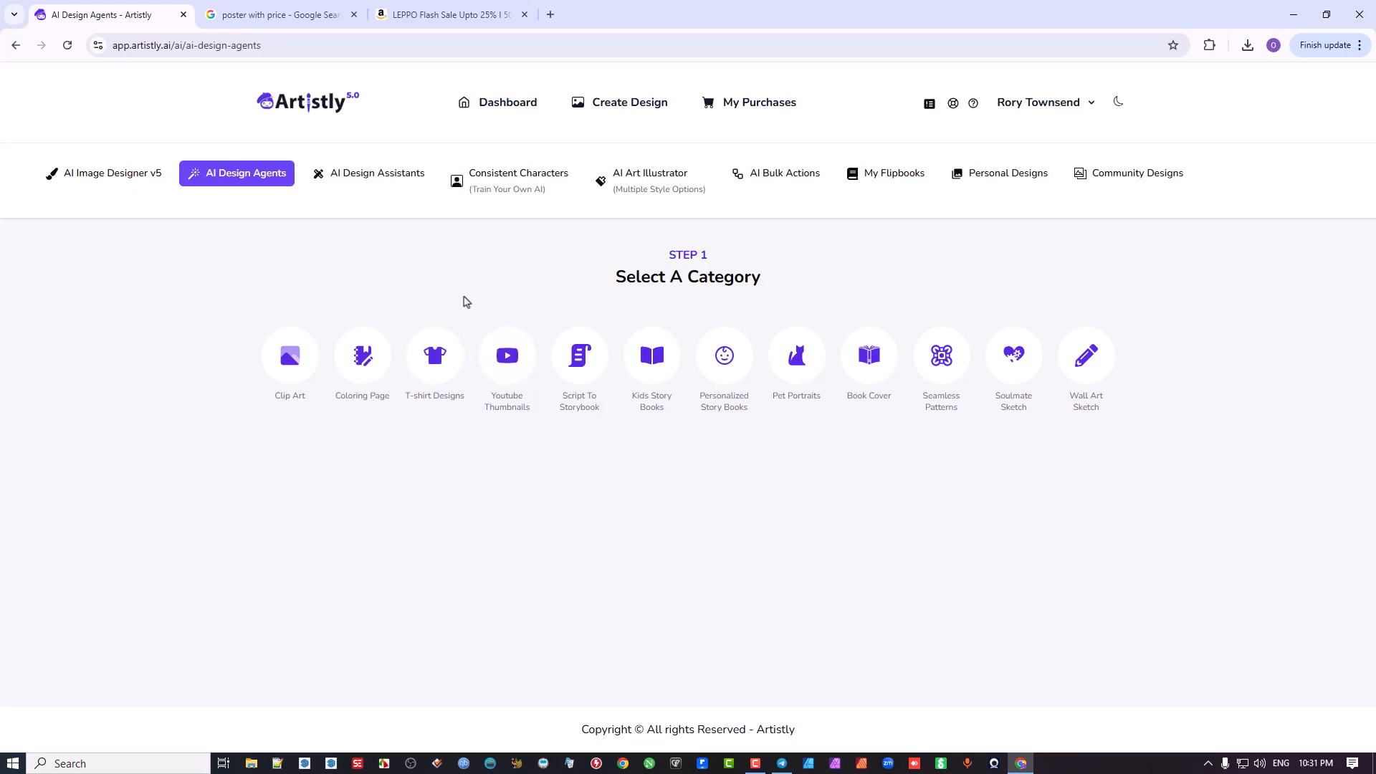
left_click(360, 180)
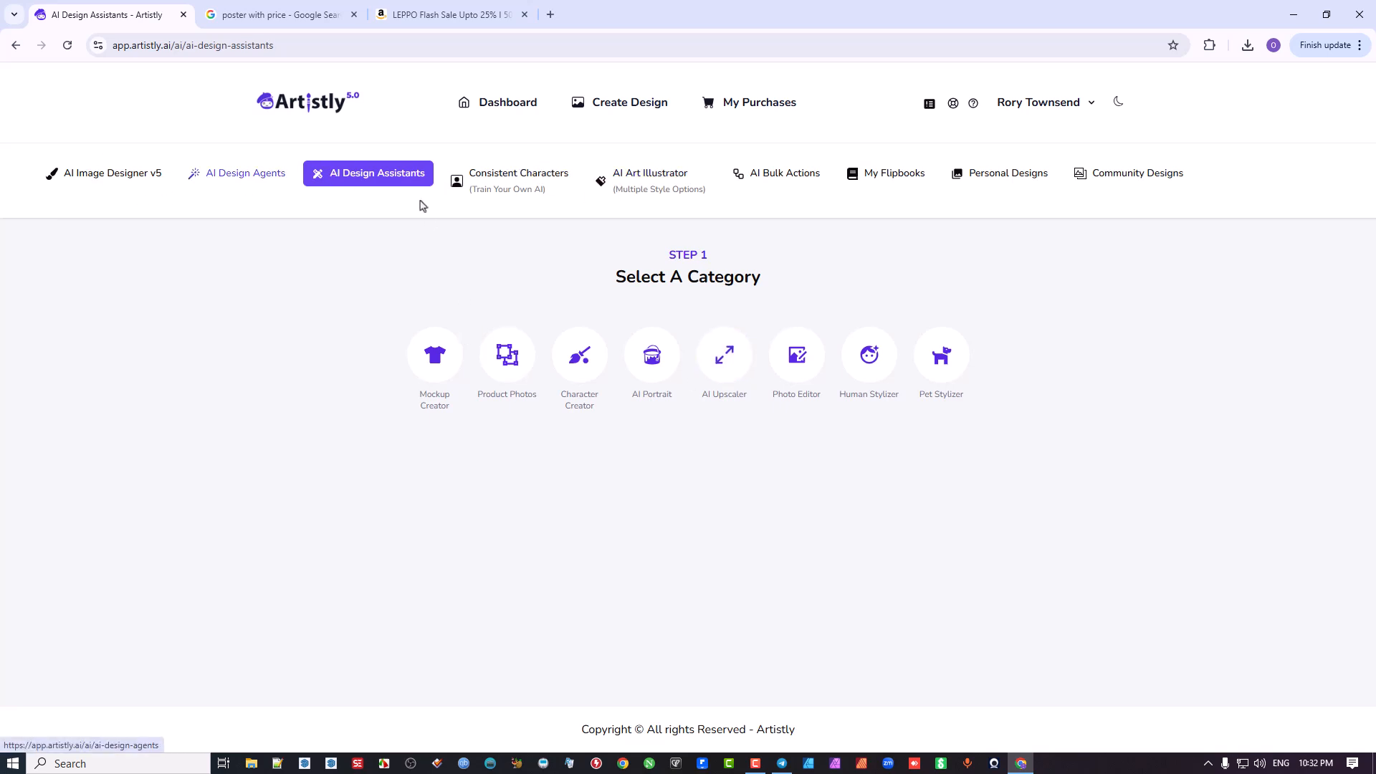
left_click(882, 373)
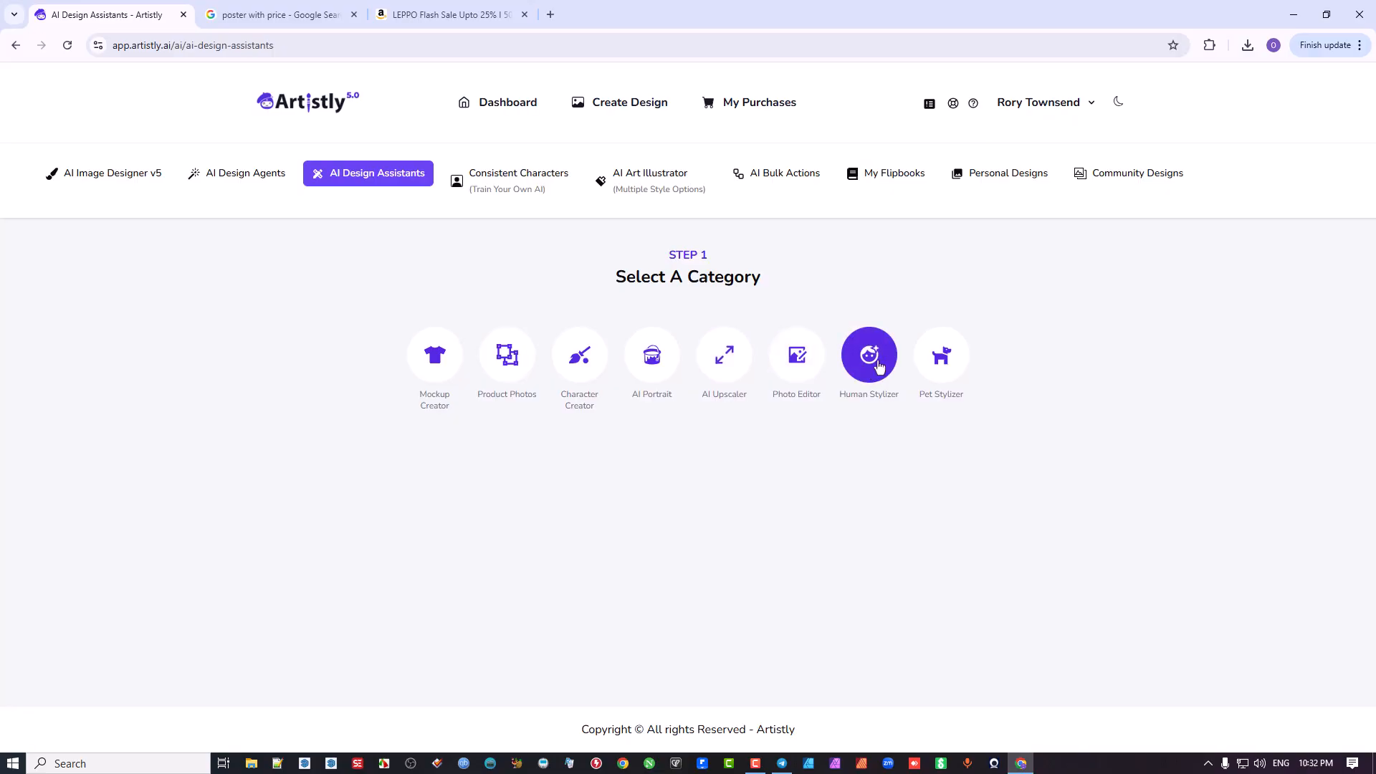
left_click(722, 368)
left_click(870, 358)
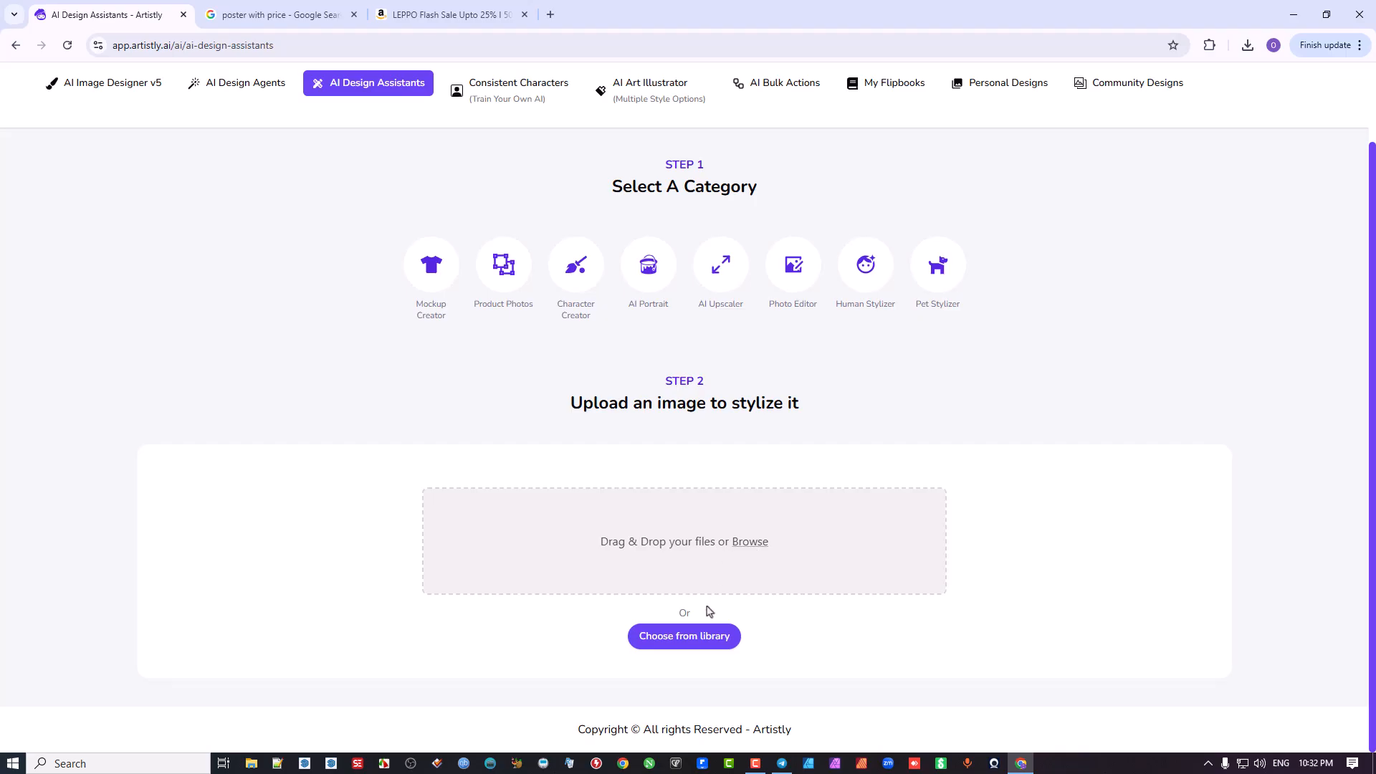
Open the details of the Personal Designs image showing the neon sign and the long-haired woman in a flag-coloured skirt.
scroll(956, 178, "up", 2)
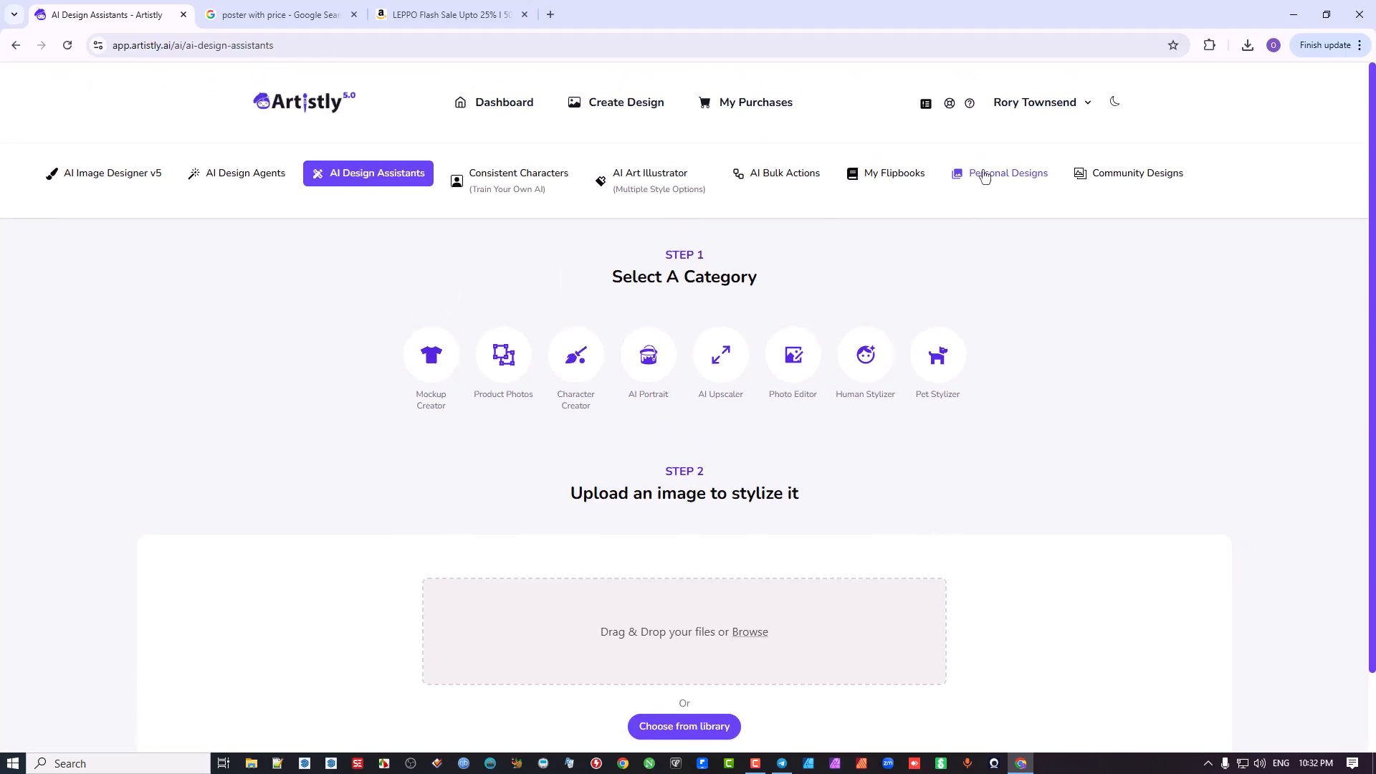
left_click(986, 179)
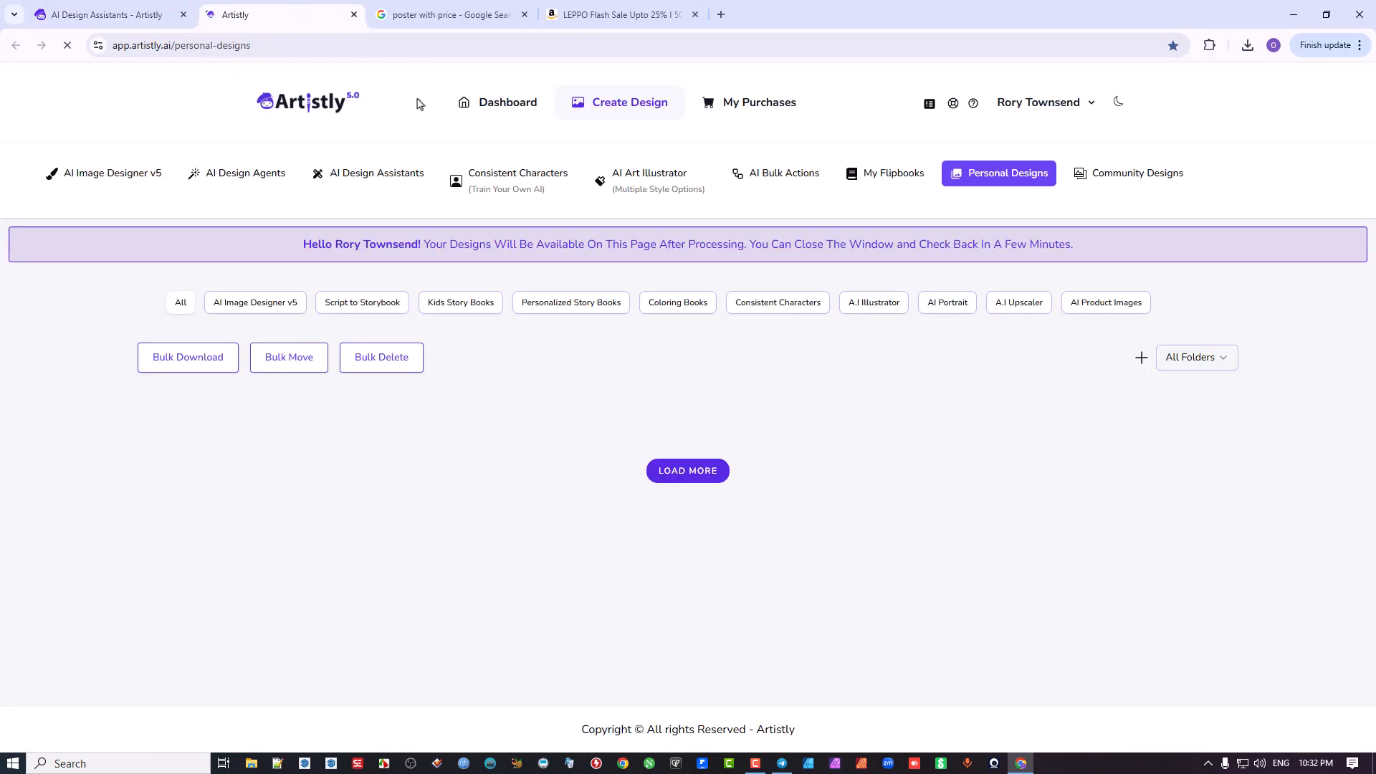
scroll(668, 501, "down", 4)
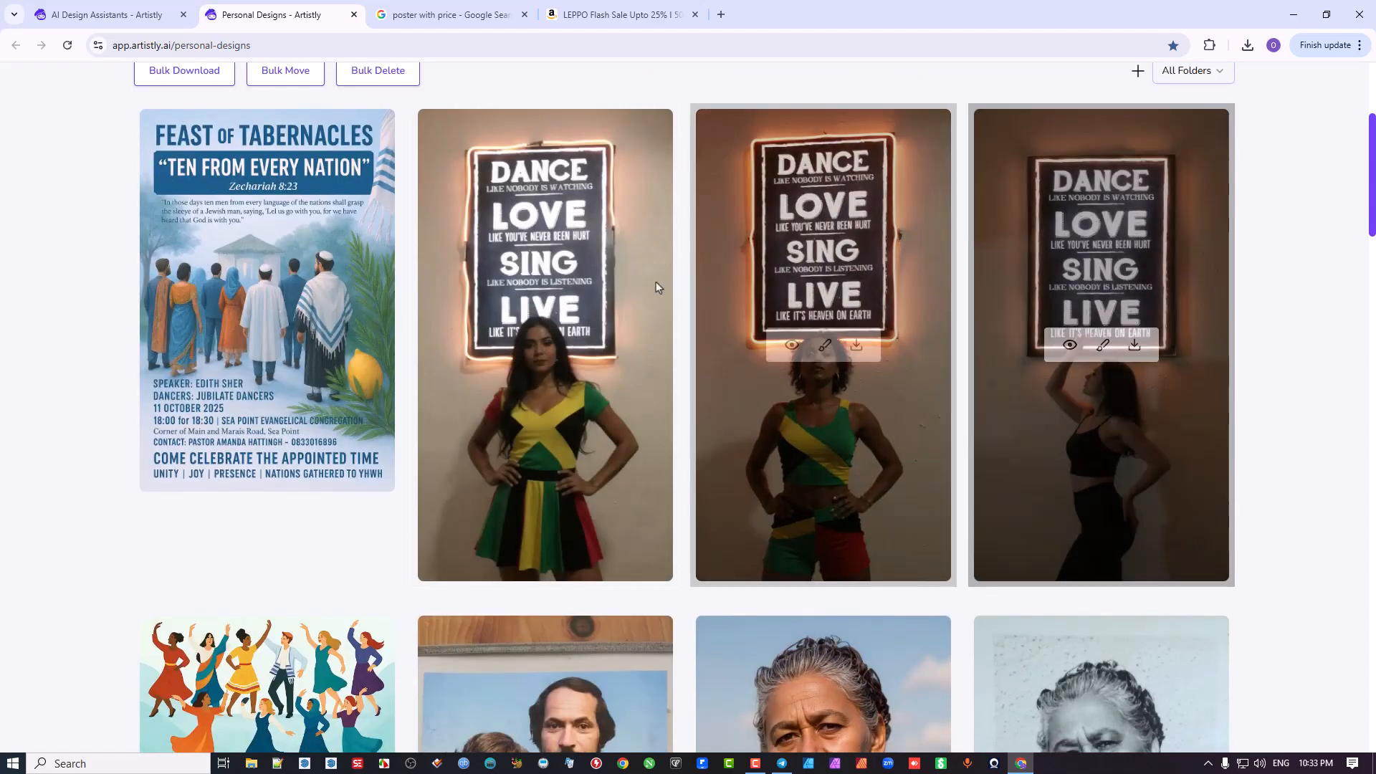
mouse_move(583, 365)
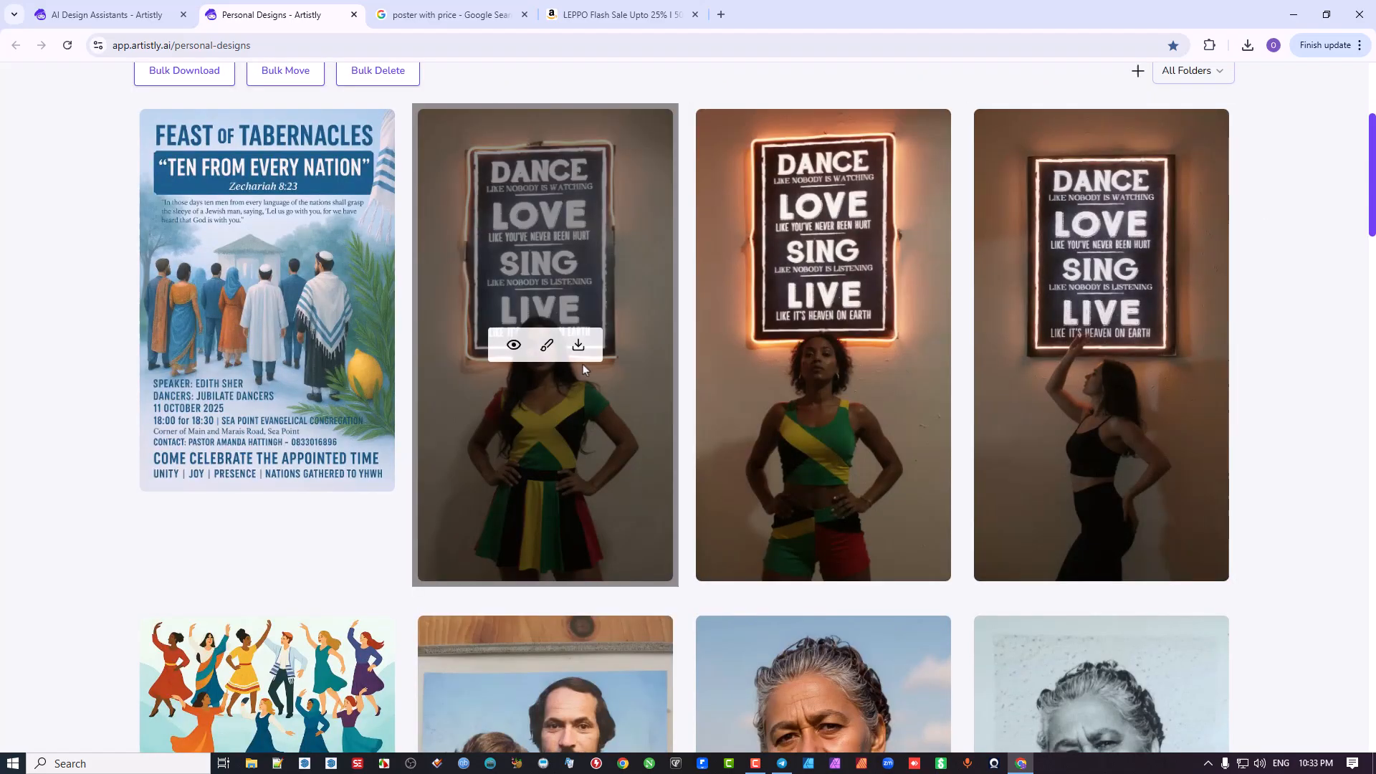
left_click(514, 346)
Review the neon sign design, copy its full design prompt, and close the design details.
scroll(406, 616, "down", 3)
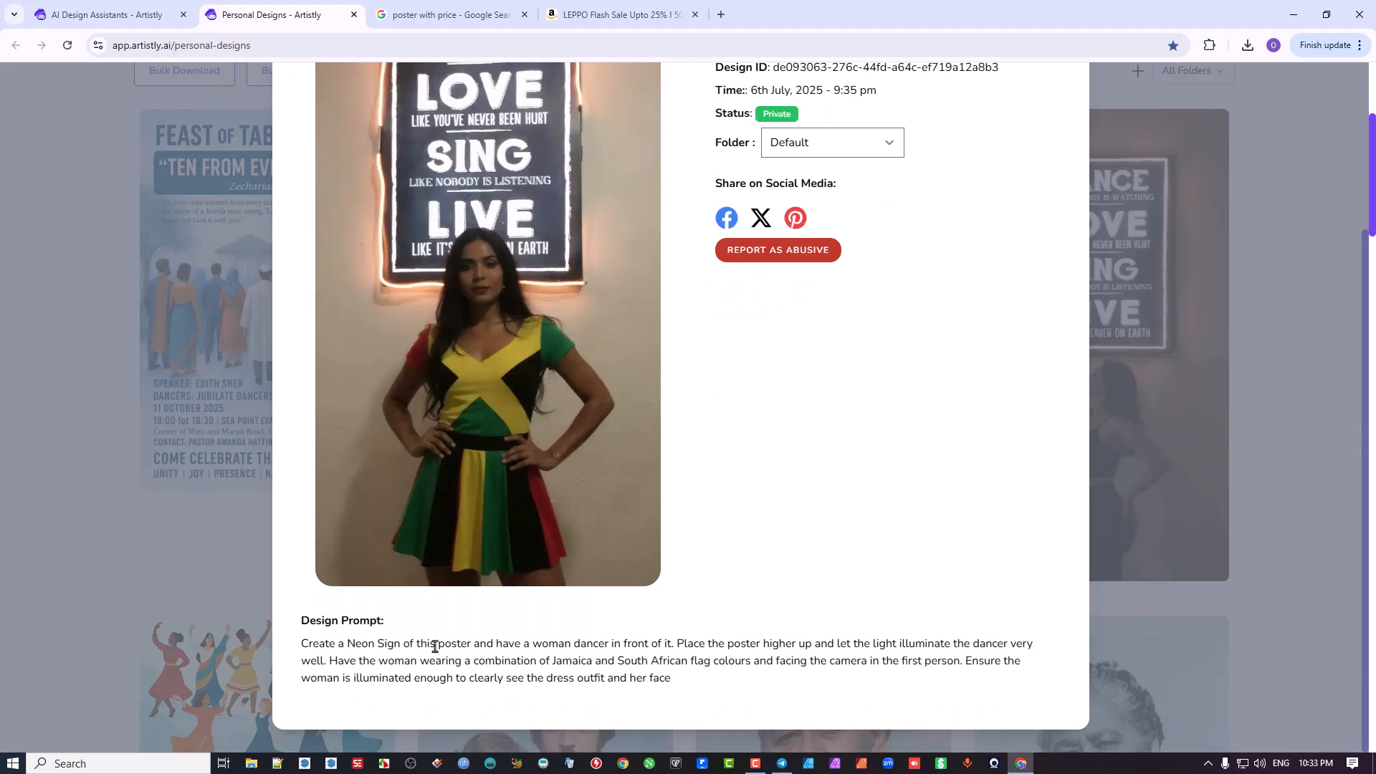
scroll(435, 646, "up", 2)
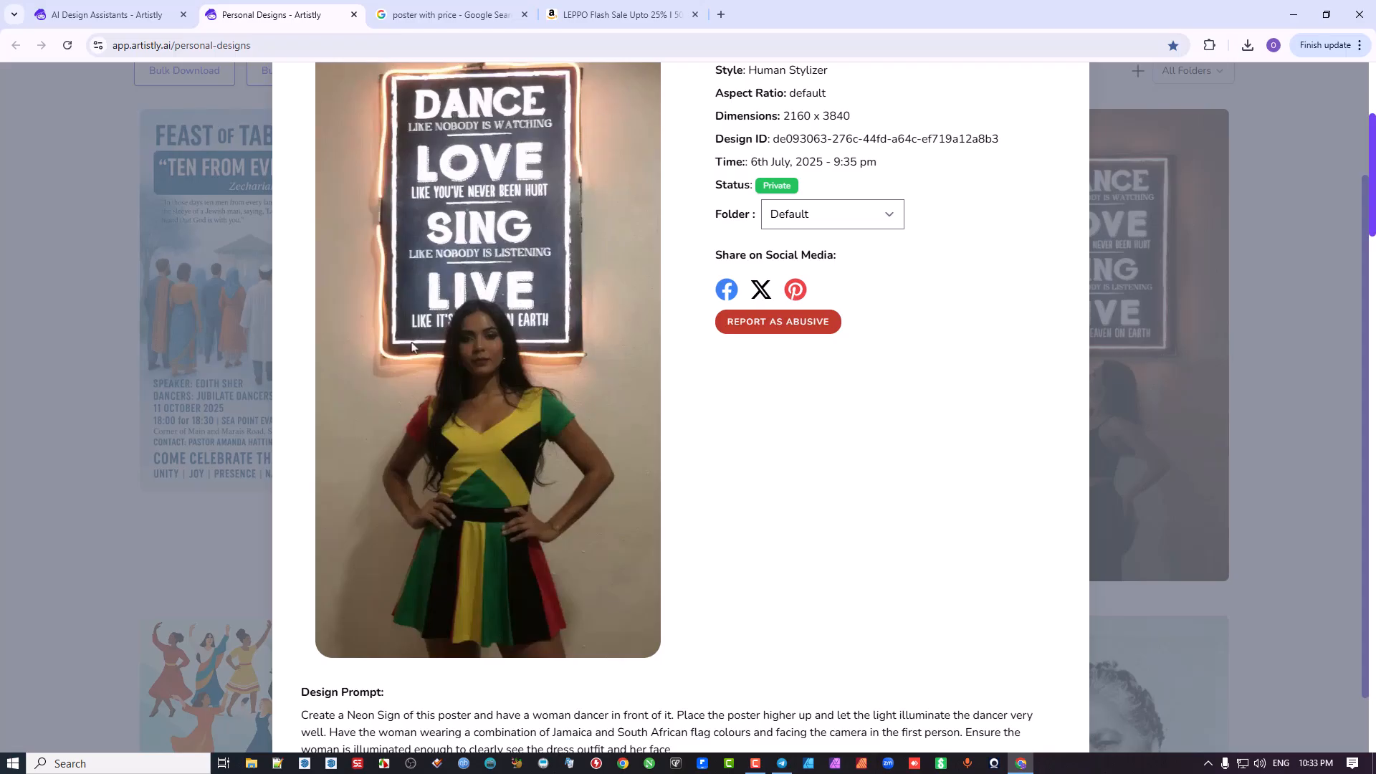
scroll(699, 400, "down", 1)
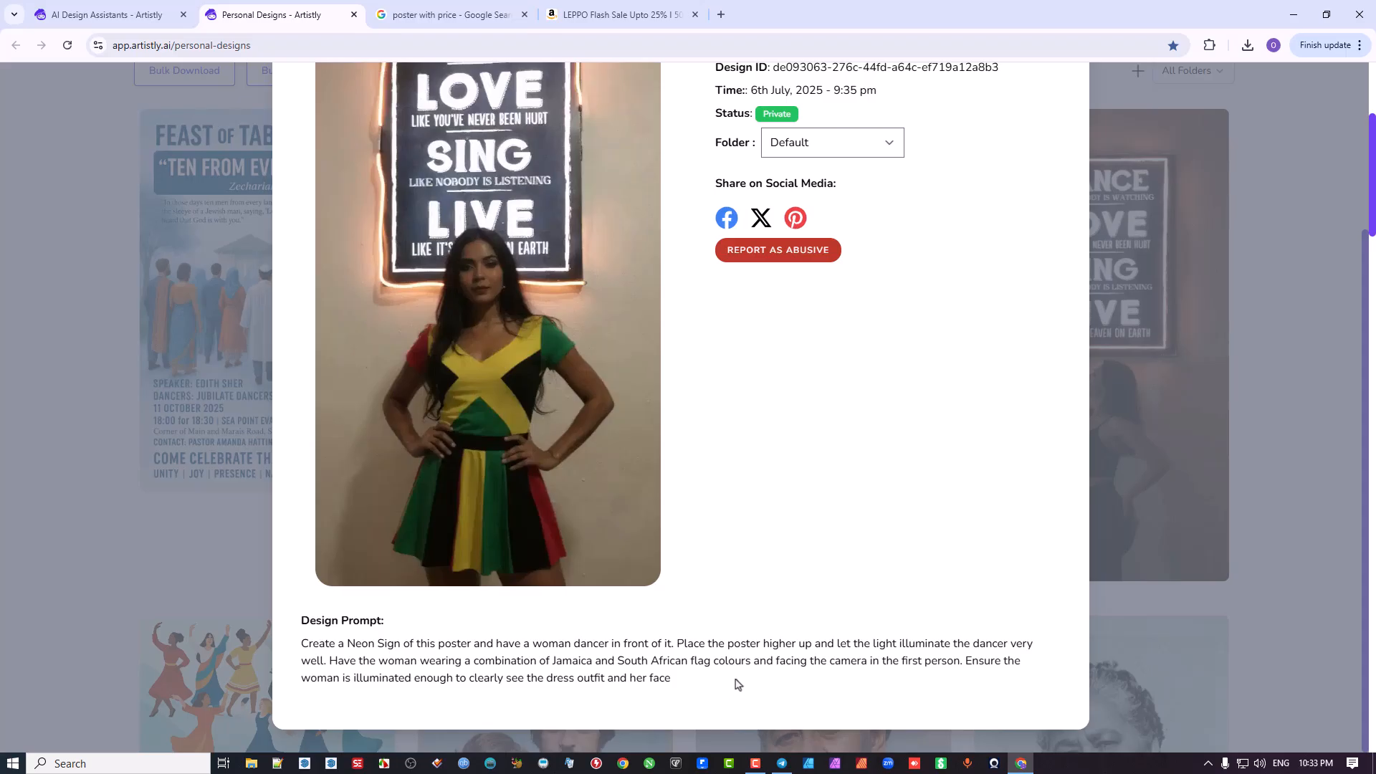
scroll(537, 470, "up", 2)
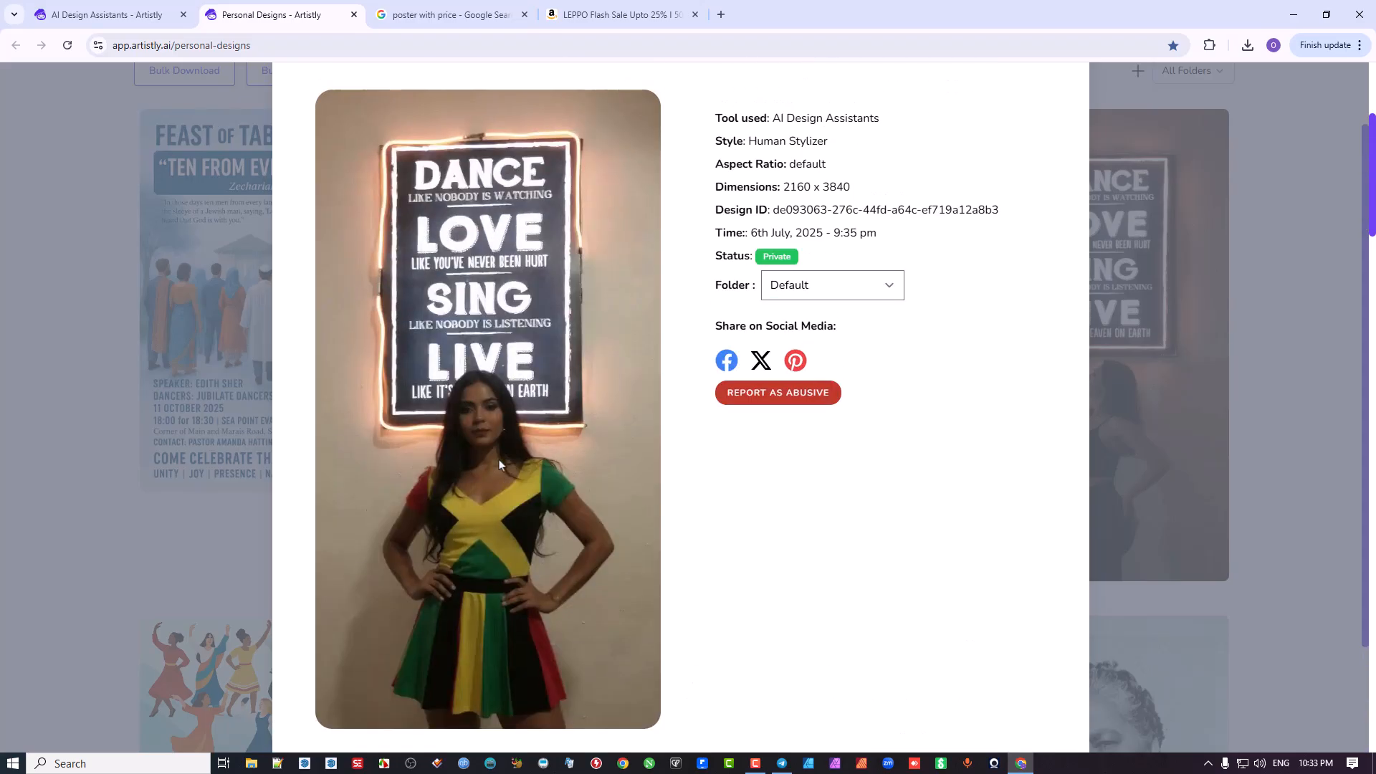
scroll(495, 320, "down", 2)
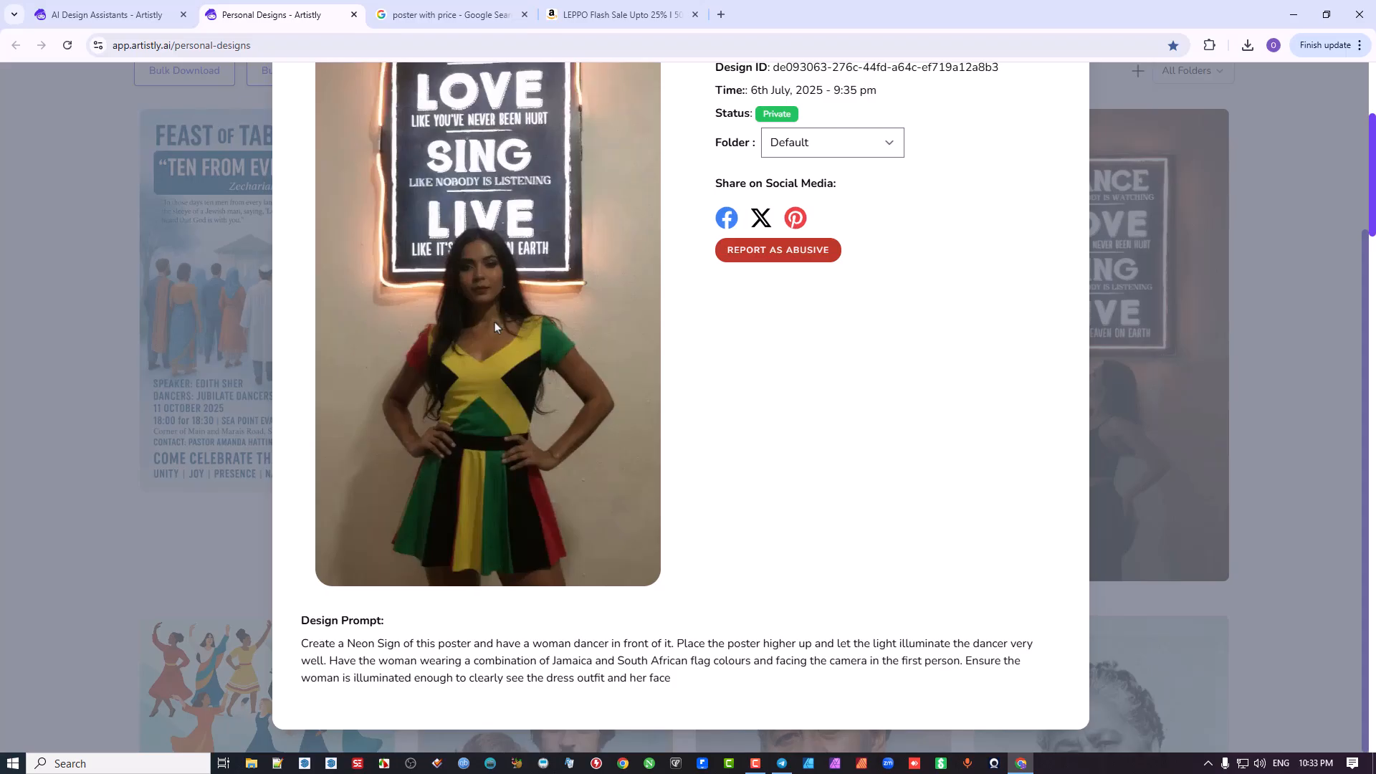
scroll(495, 322, "down", 3)
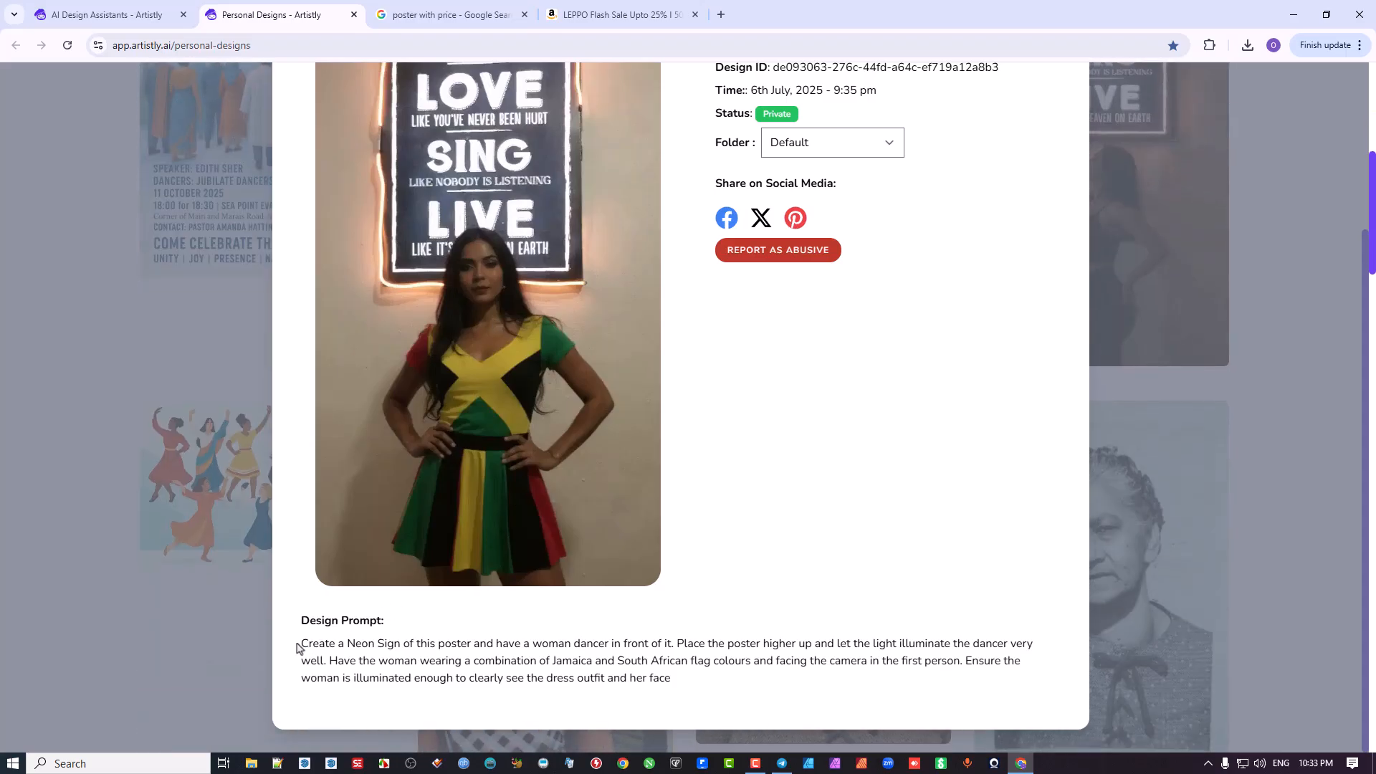
left_click_drag(299, 649, 716, 710)
right_click(625, 671)
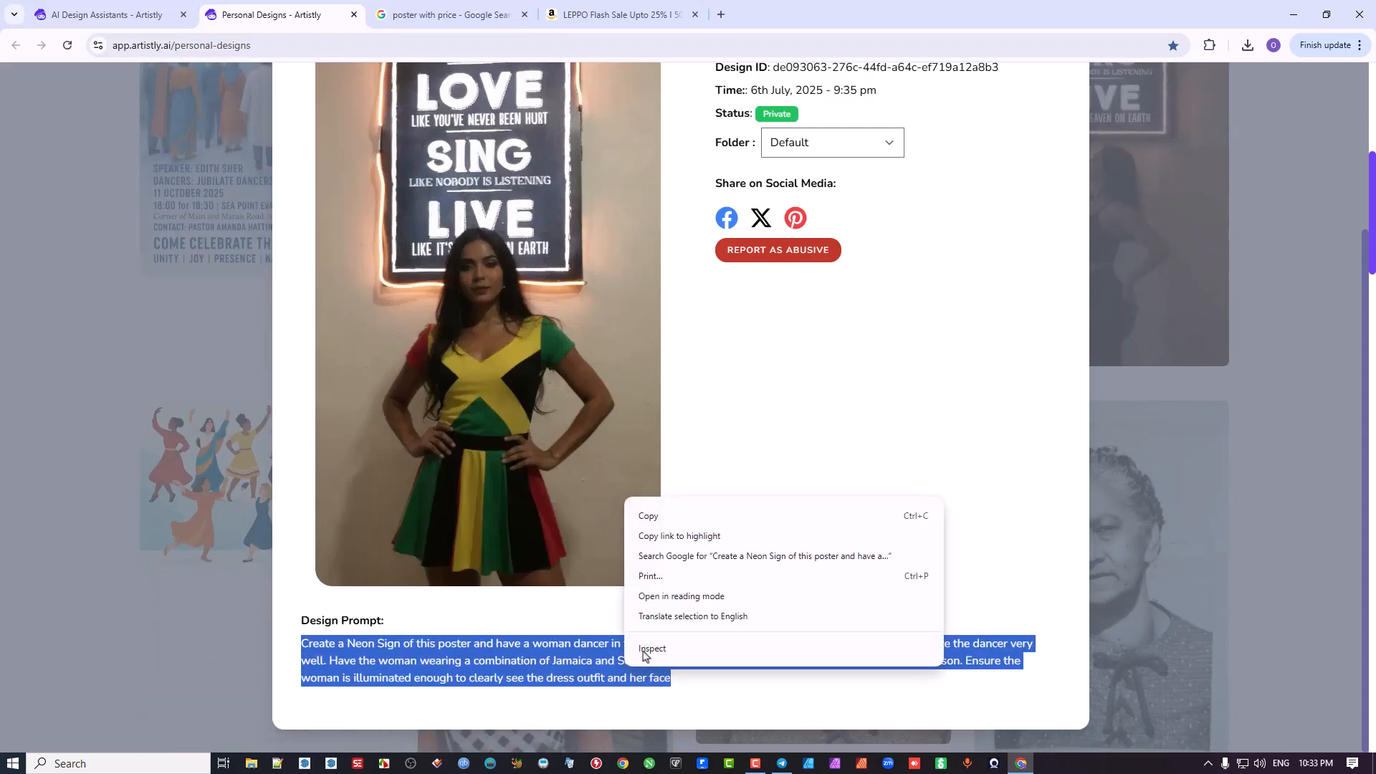
left_click(666, 516)
left_click(228, 359)
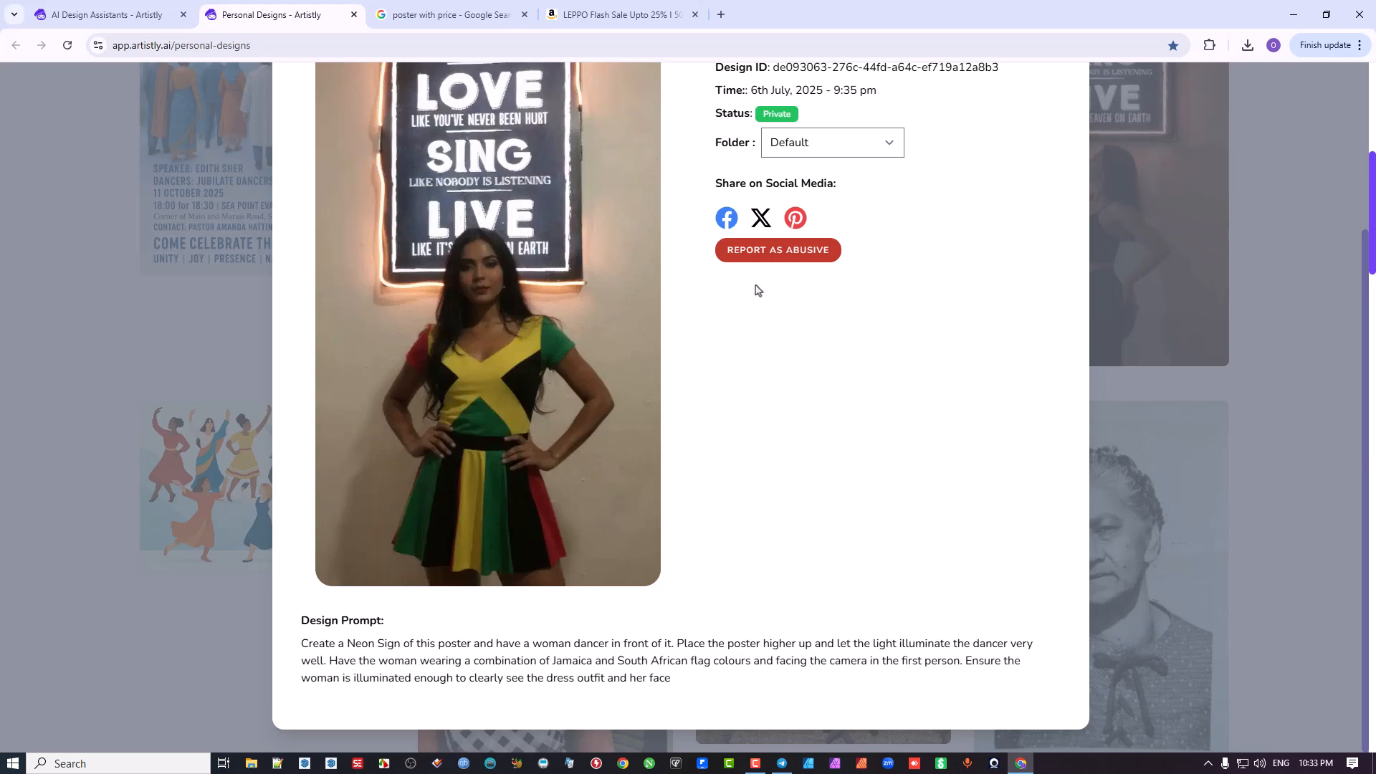
scroll(1100, 435, "up", 5)
left_click(1081, 102)
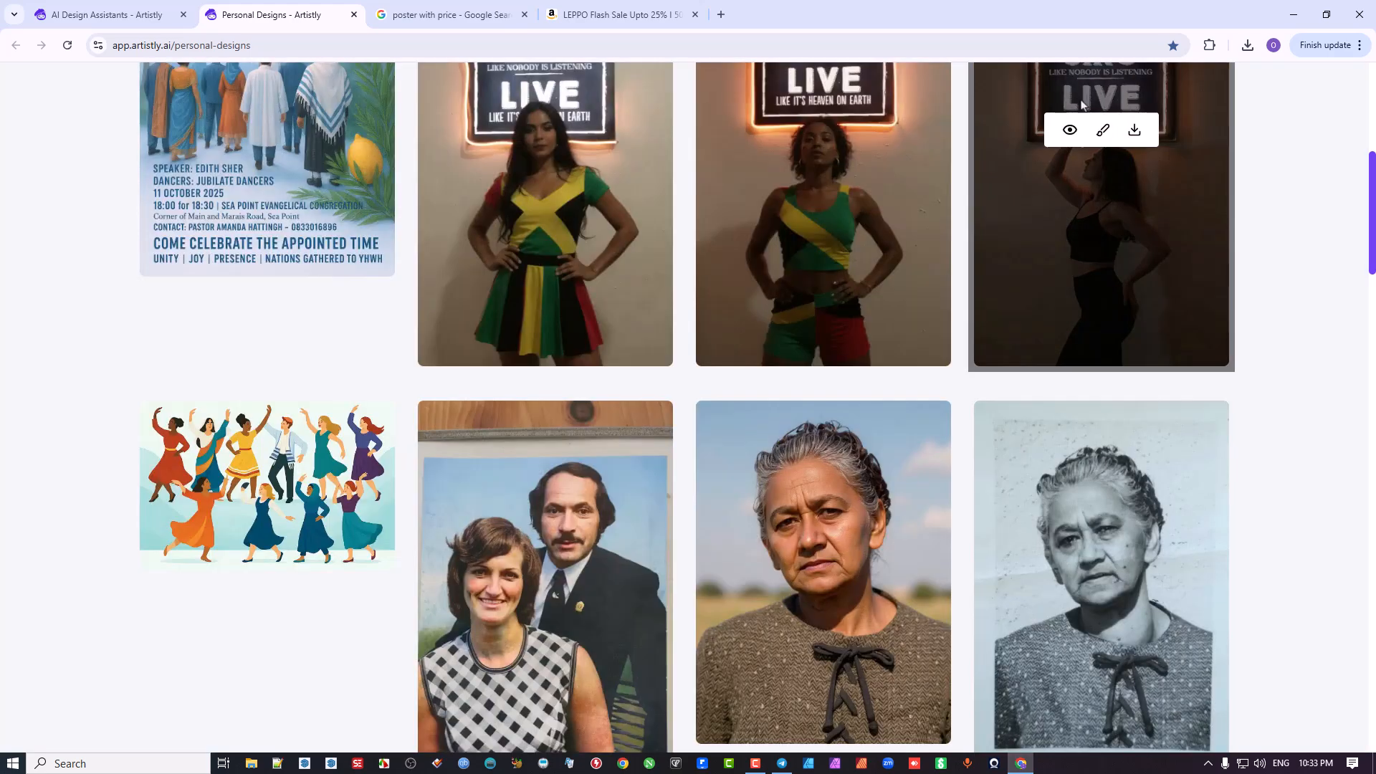
Return to the AI Design Assistants and select the Human Stylizer category.
scroll(1082, 105, "up", 7)
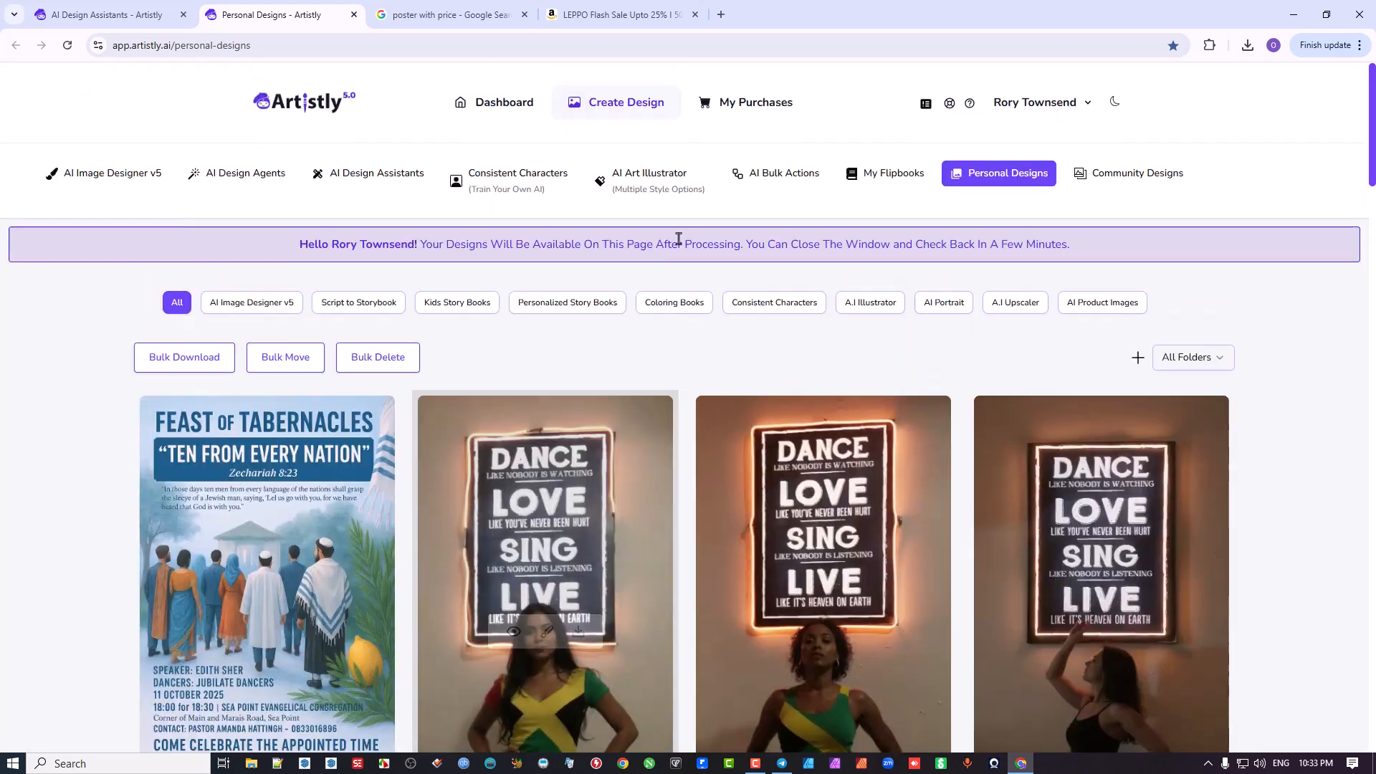
left_click(364, 183)
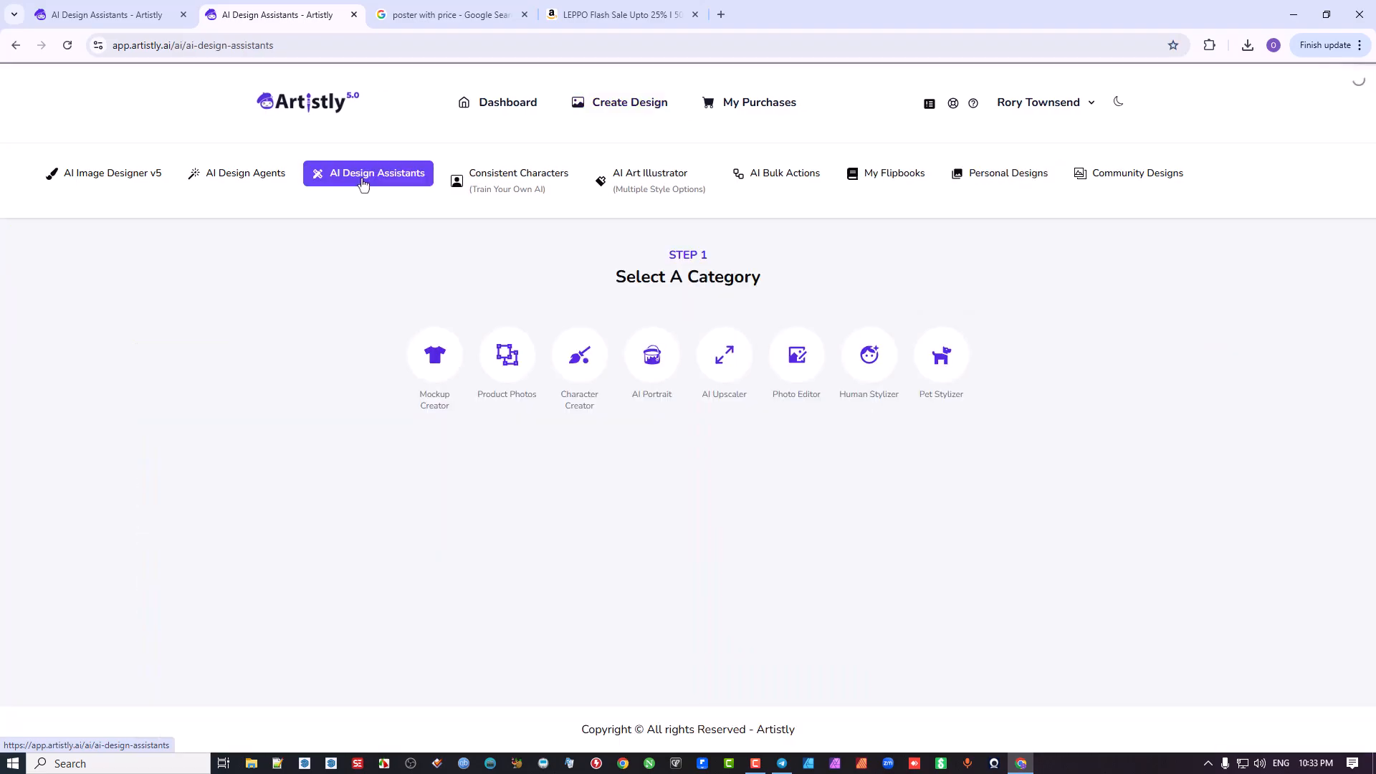
left_click(870, 355)
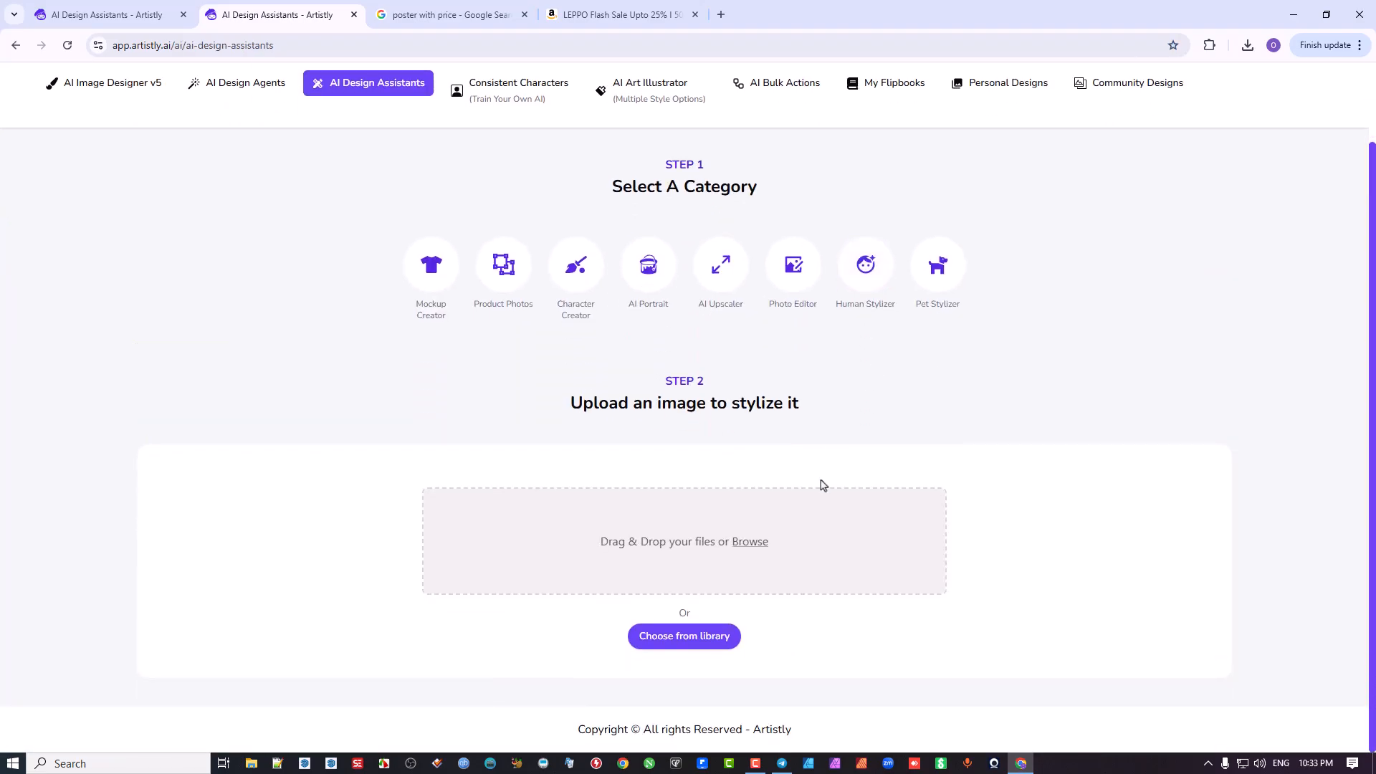
Preview photo_2025-07-06_22-29-29.jpg from the Downloads folder and upload it as the image to stylize.
left_click(757, 547)
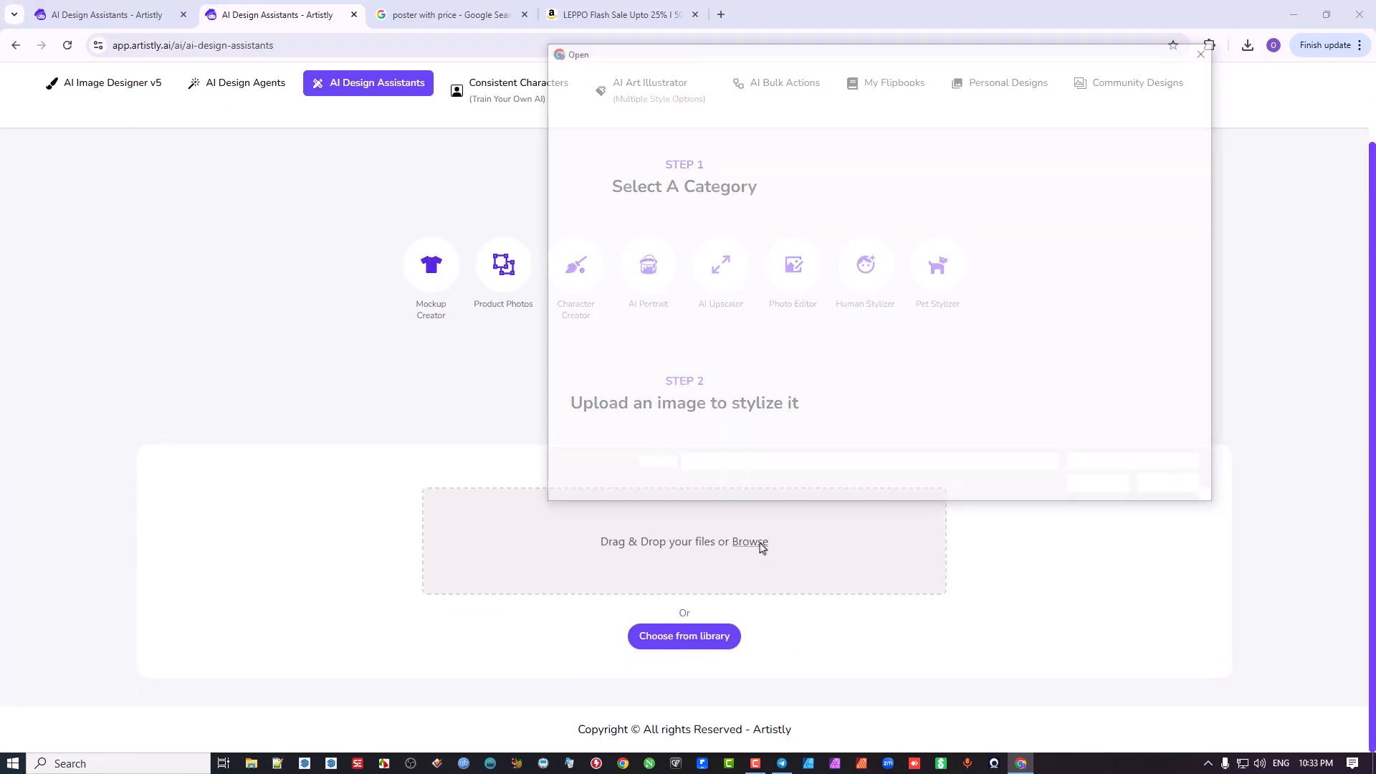
left_click(607, 171)
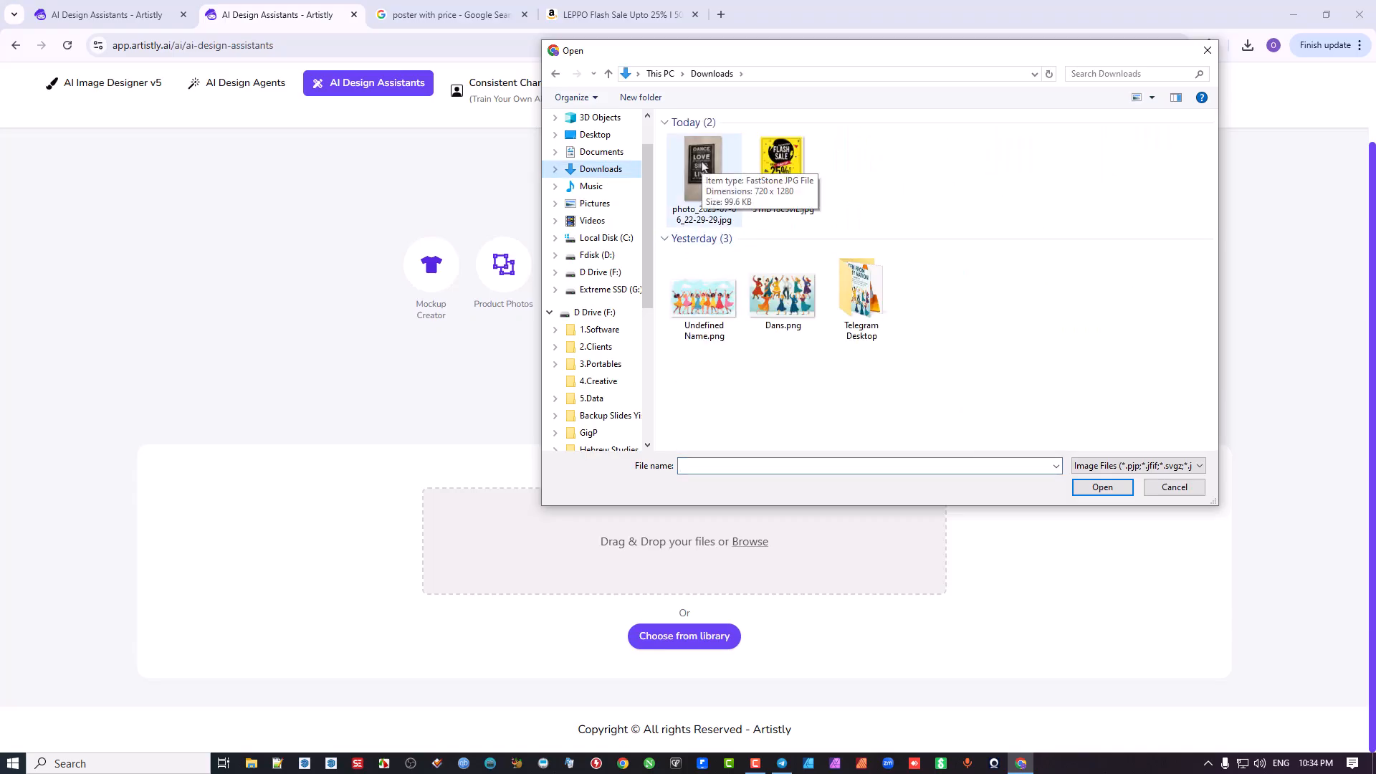
left_click(702, 166)
right_click(707, 166)
left_click(743, 192)
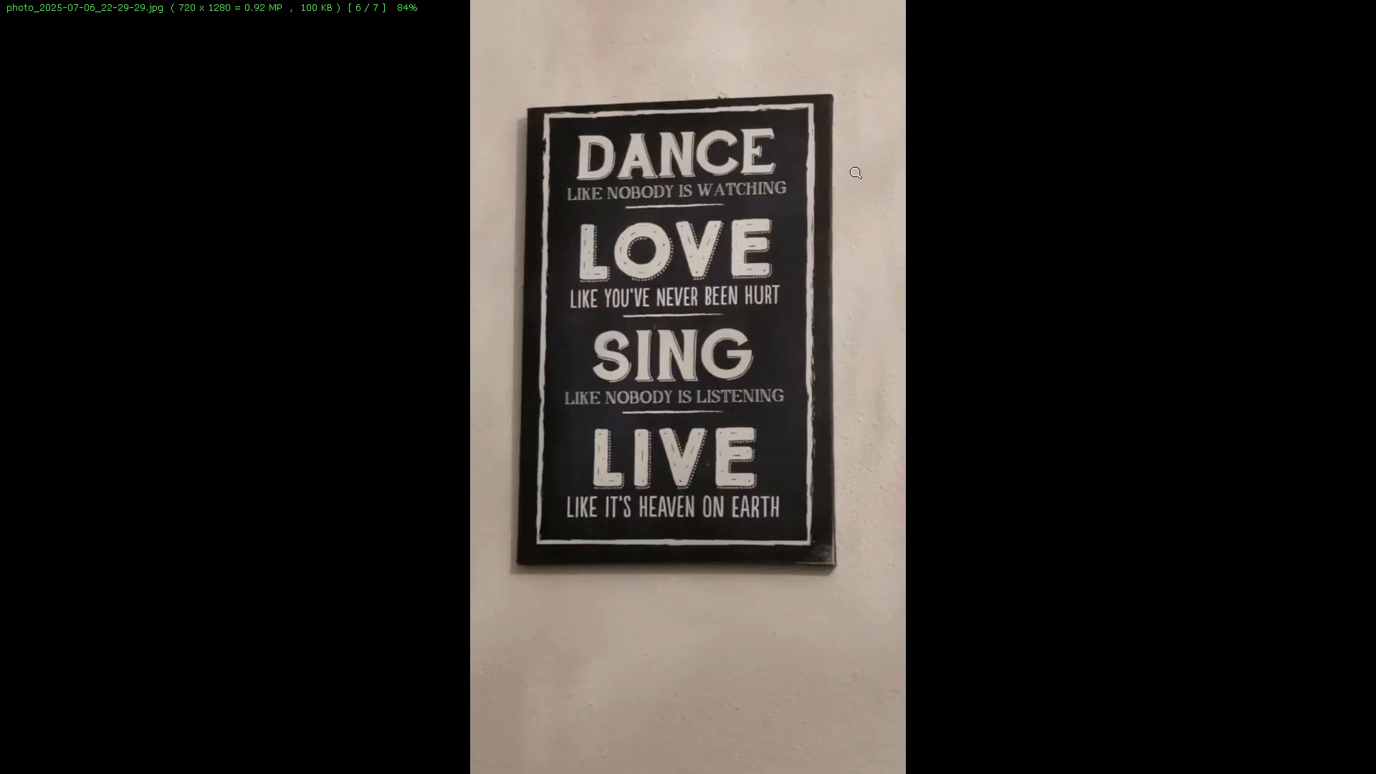
key("Escape")
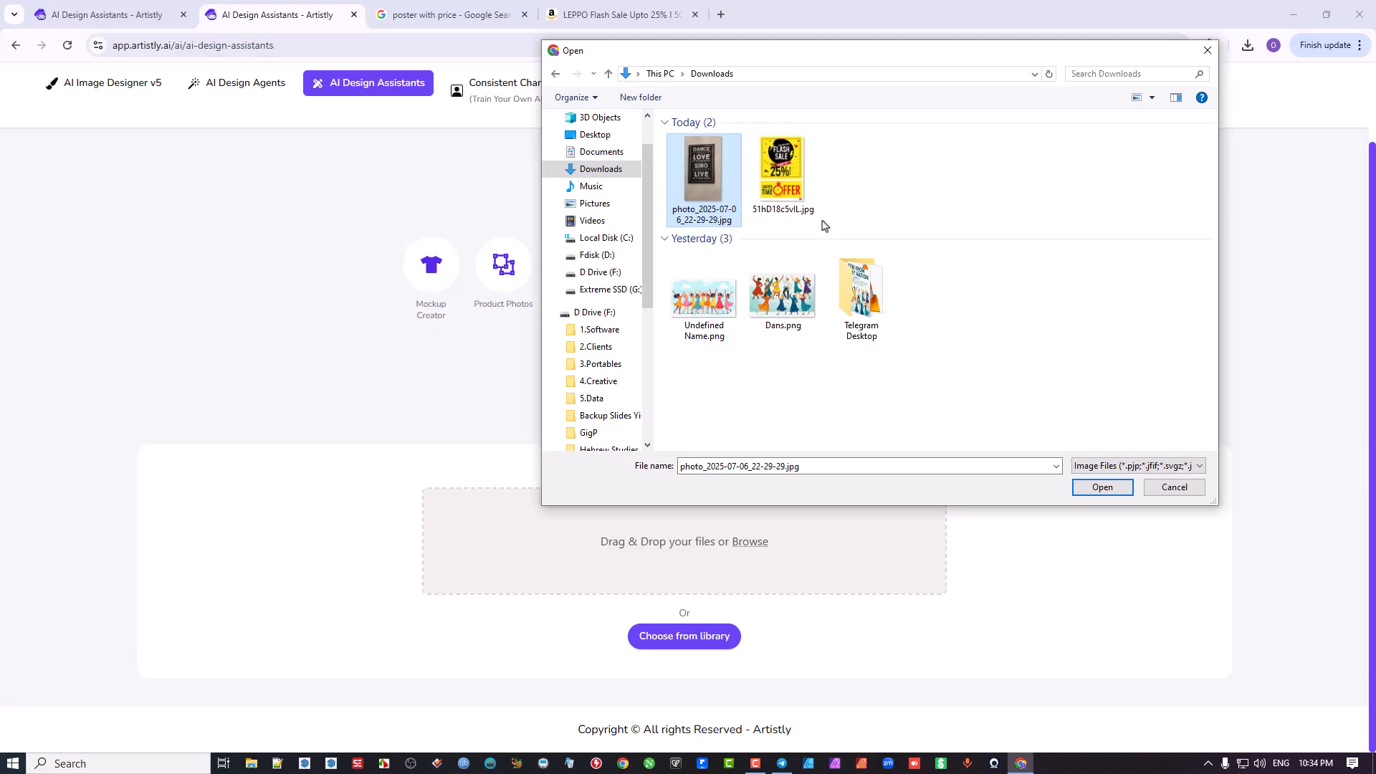
double_click(699, 175)
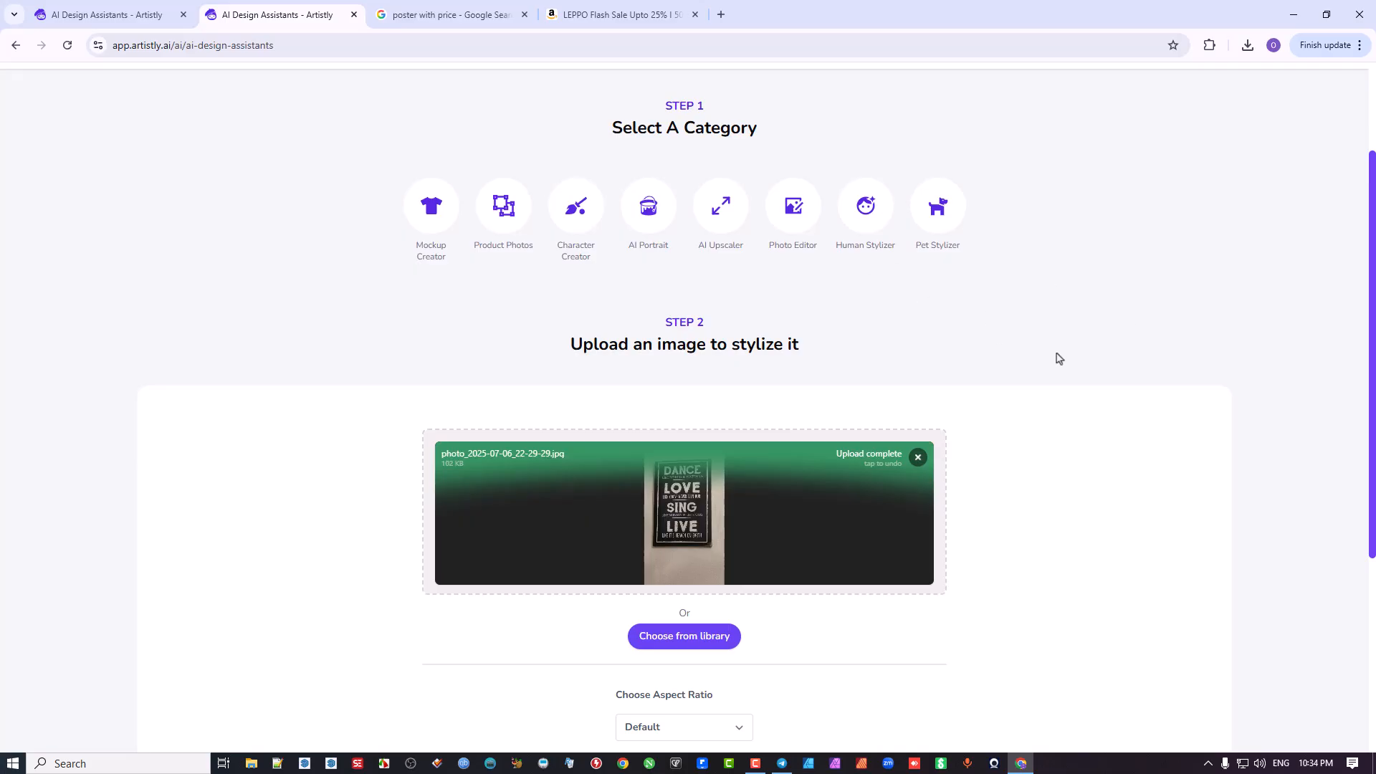
Paste the copied prompt as the styling instruction, add "green" before "Neon Sign", and stylize the image.
scroll(1168, 372, "down", 4)
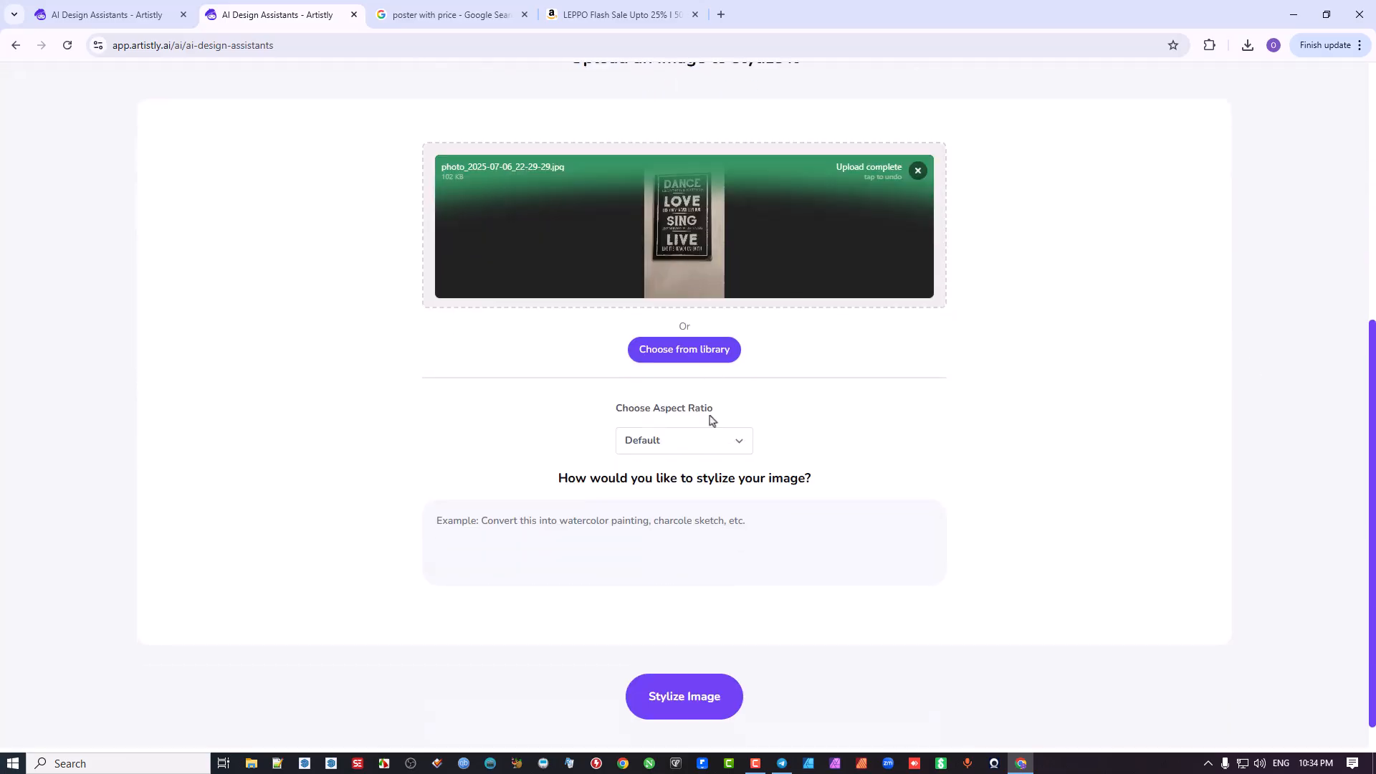
left_click(570, 533)
key("ctrl+v")
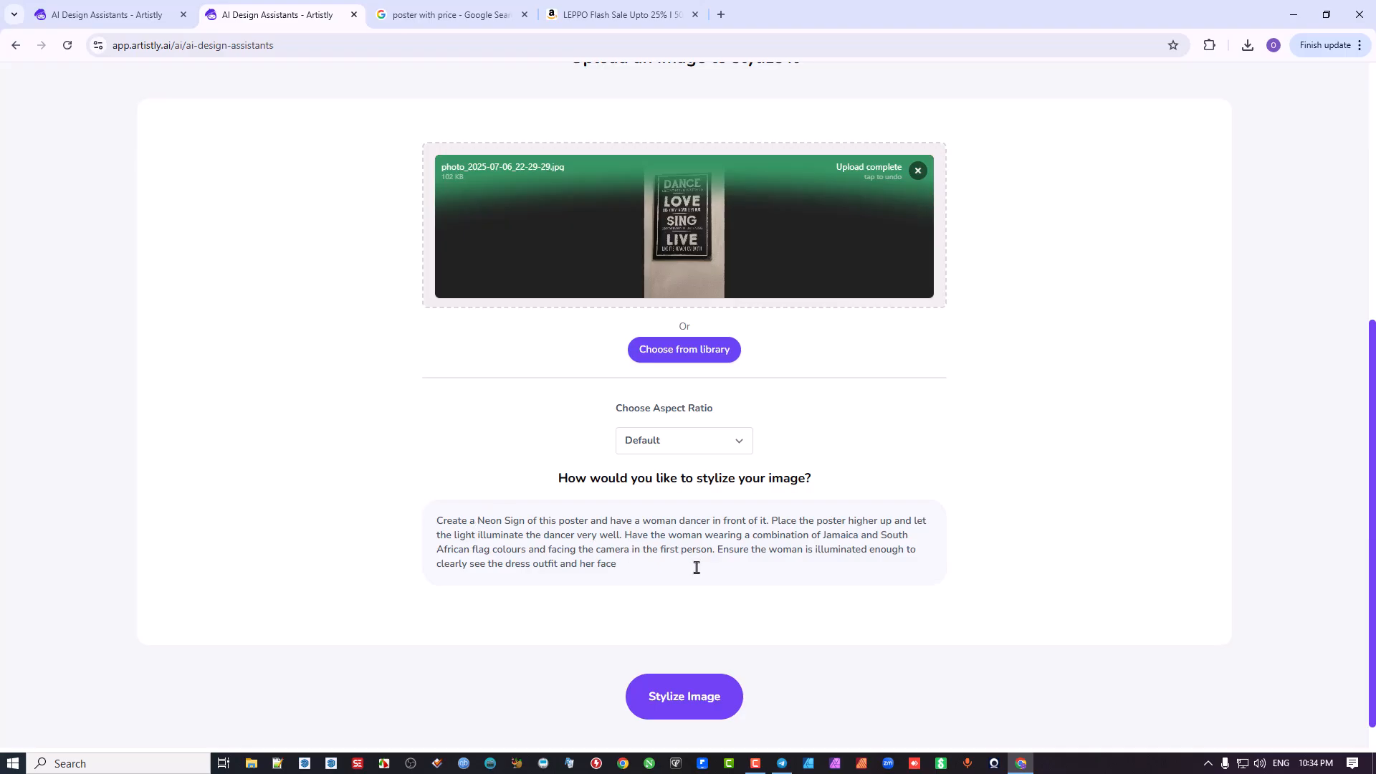
type("green")
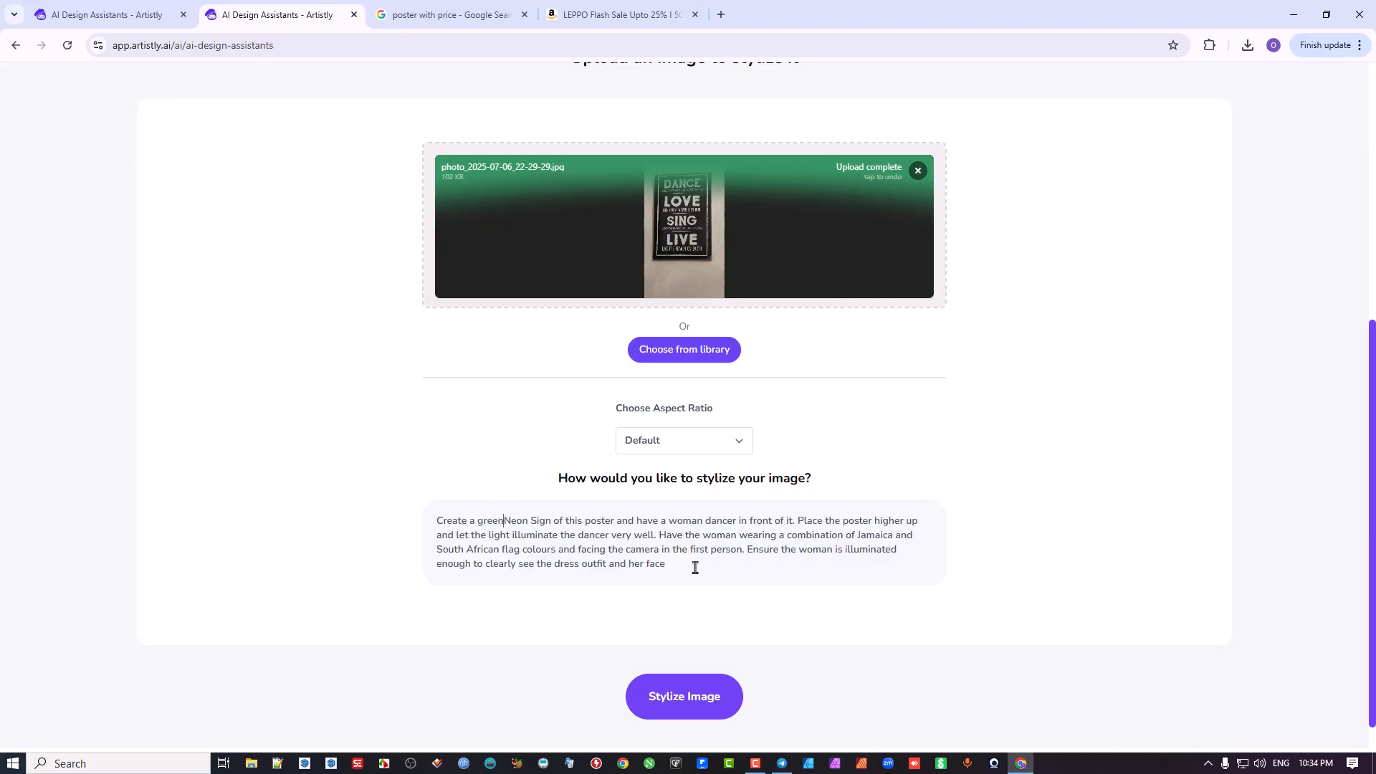
left_click(700, 699)
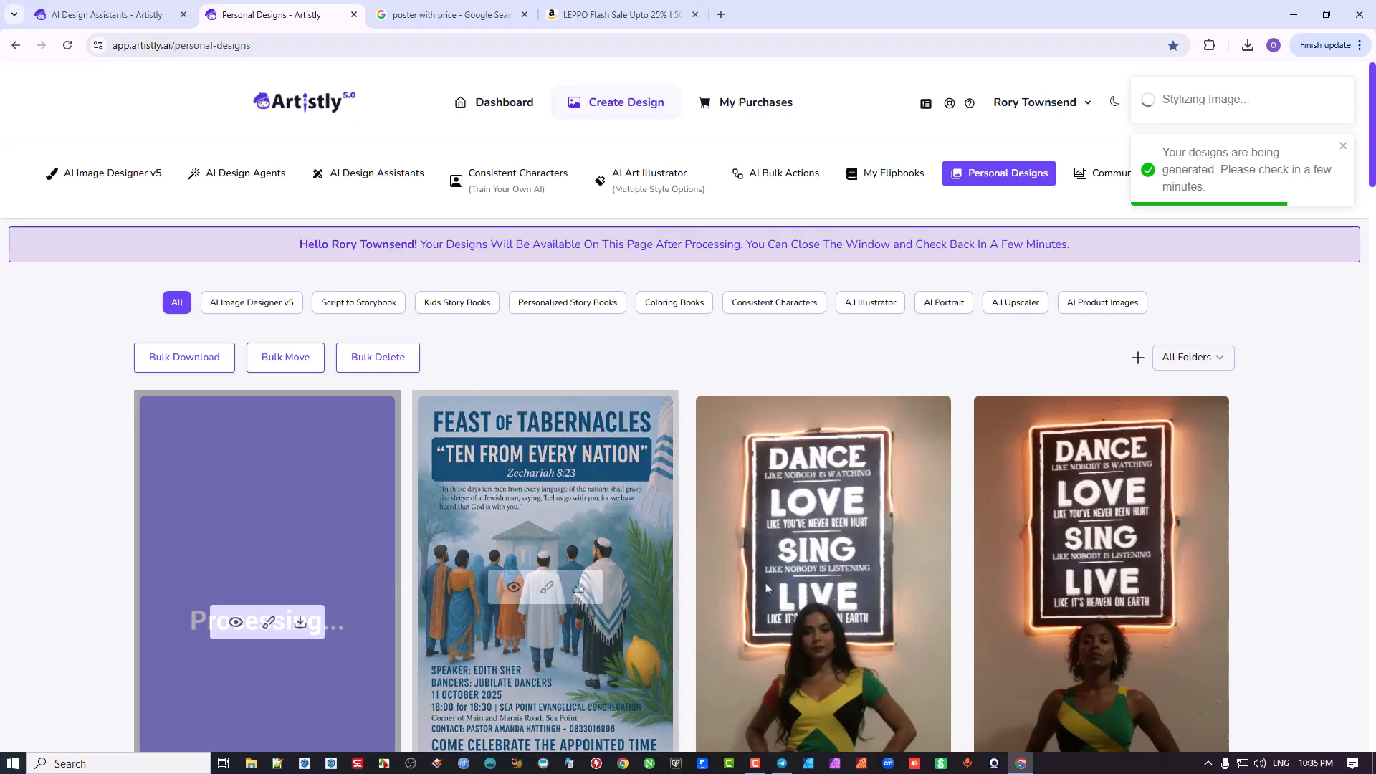
Look through the earlier portraits and family photos in Personal Designs while the new image is processed.
scroll(825, 577, "down", 7)
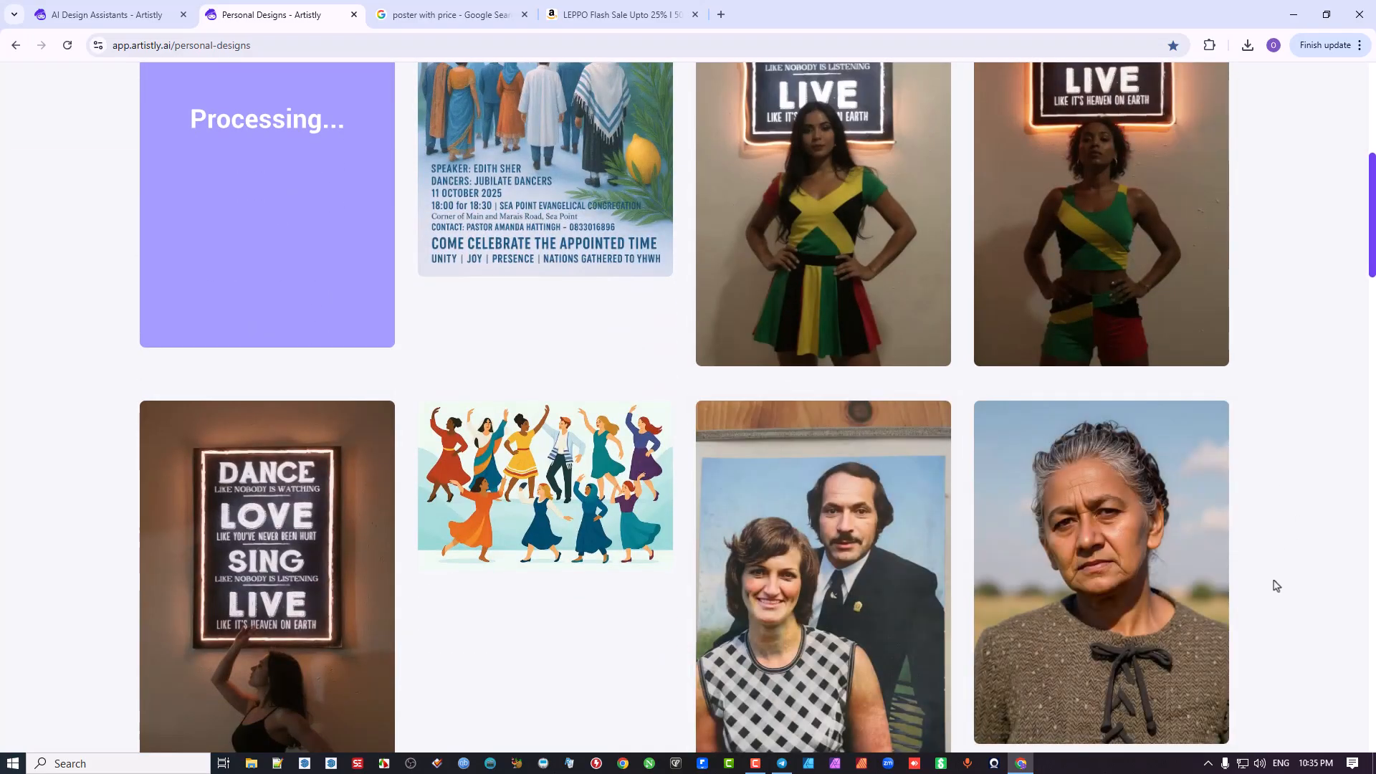
scroll(1082, 369, "down", 2)
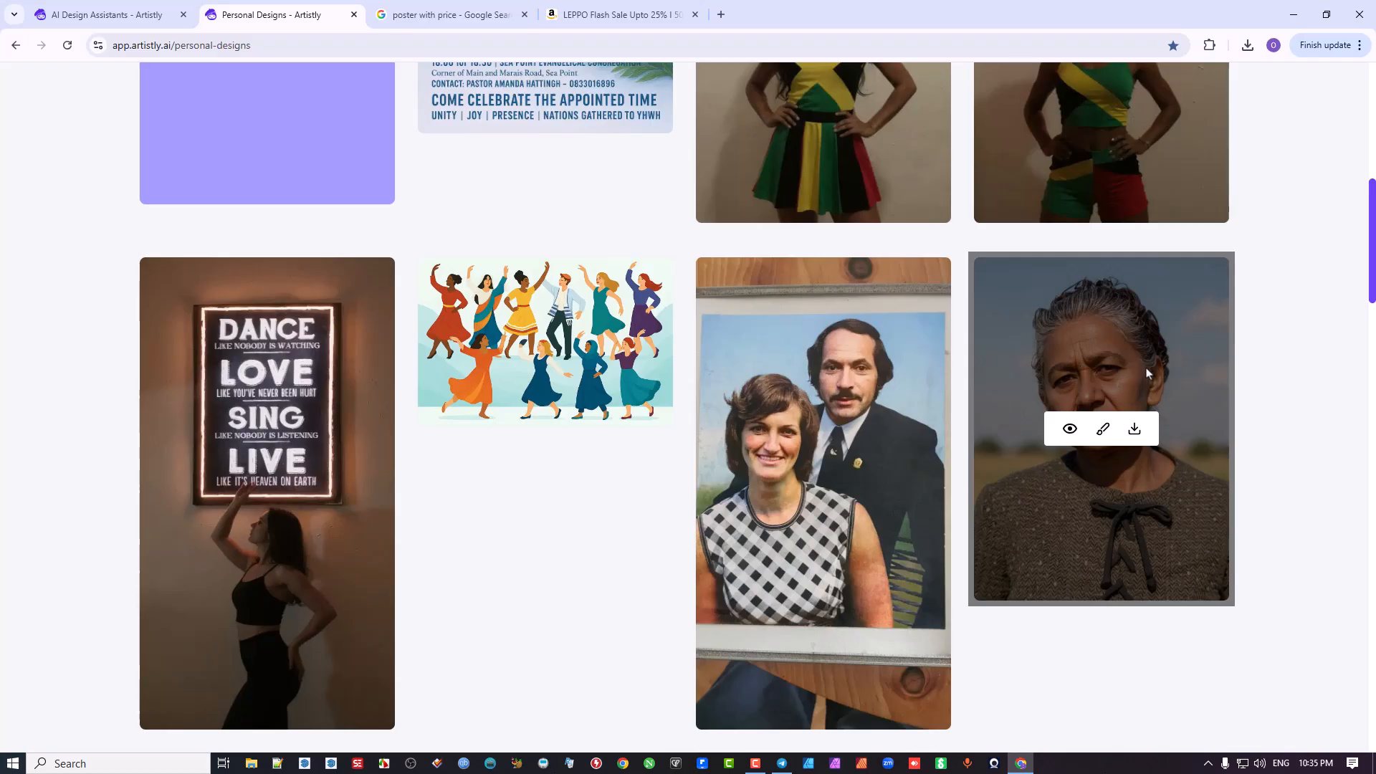
scroll(953, 430, "down", 4)
scroll(954, 430, "up", 3)
scroll(241, 470, "down", 4)
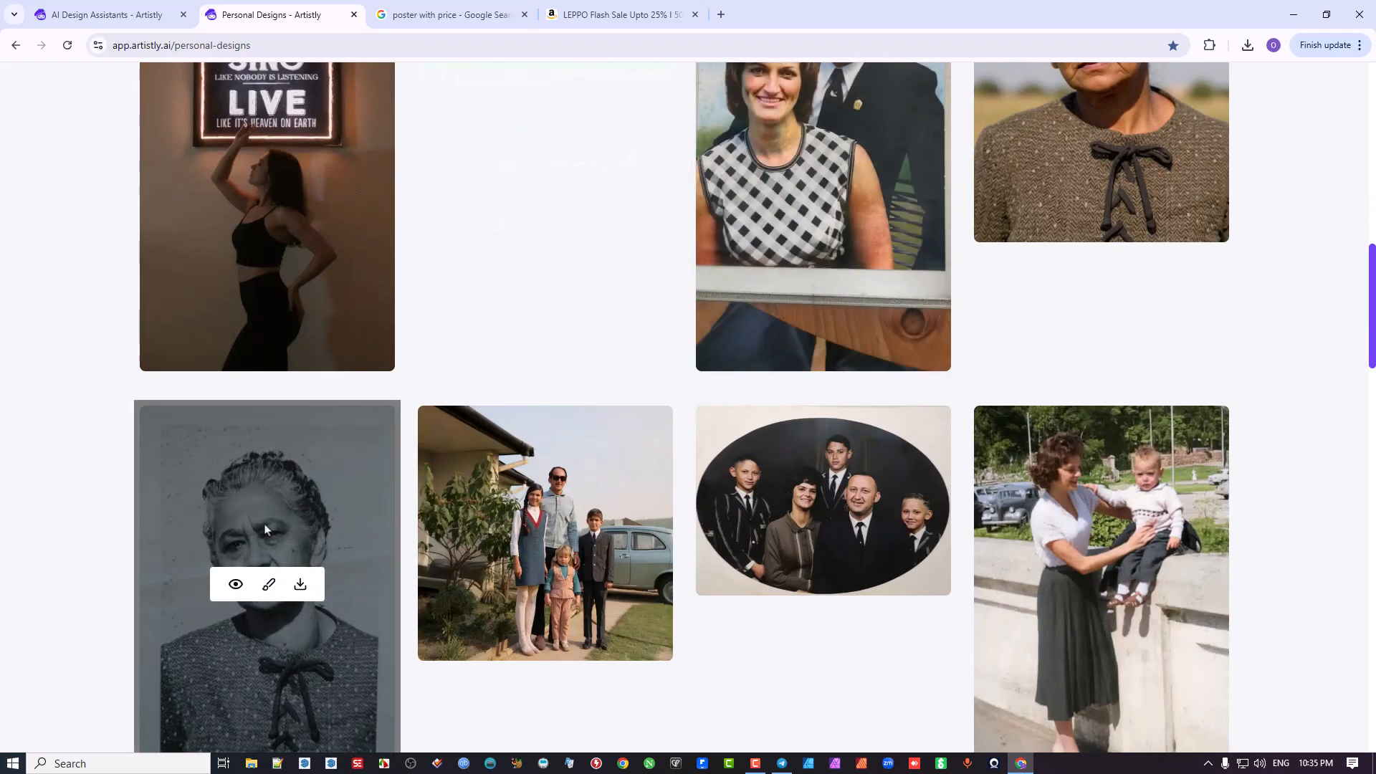
scroll(875, 483, "up", 3)
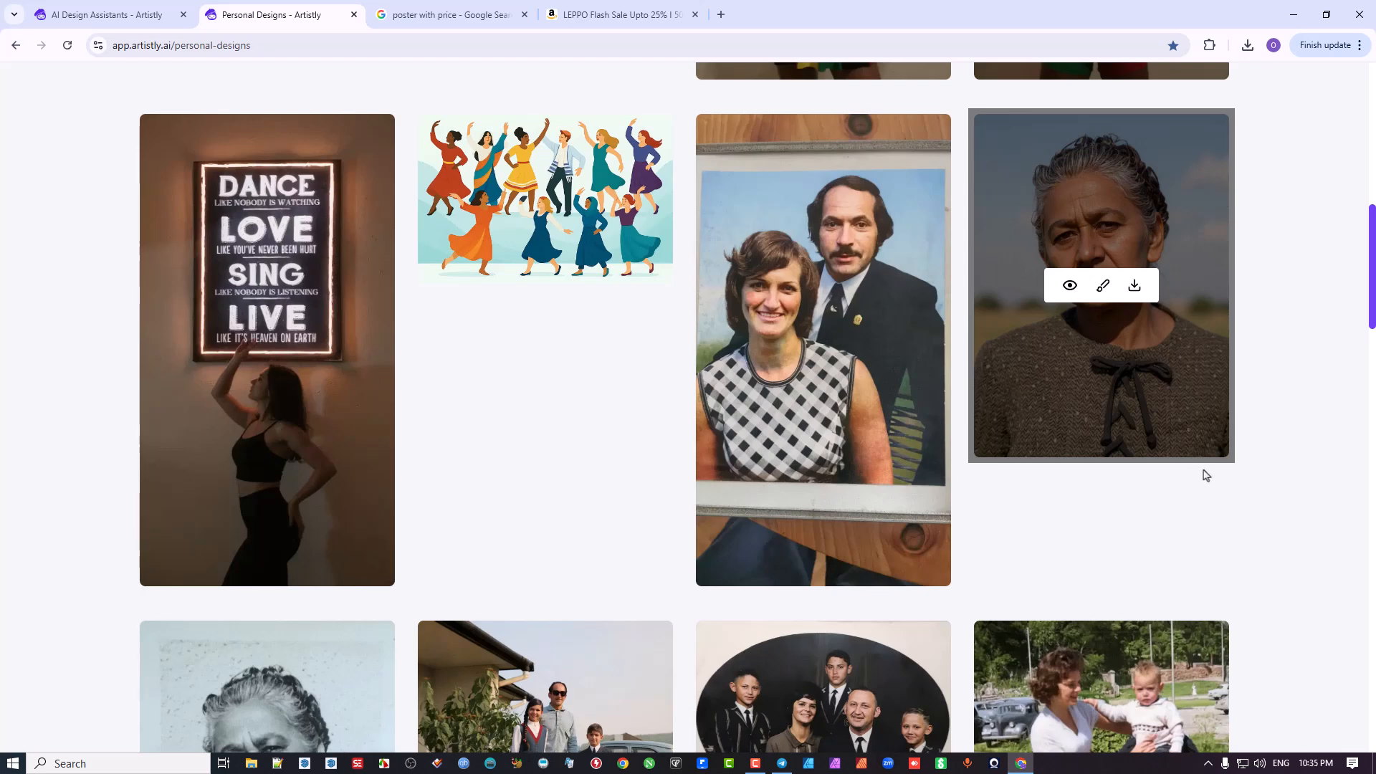
Look over the earlier designs and refresh Personal Designs to load the newly stylized image.
scroll(1202, 476, "down", 4)
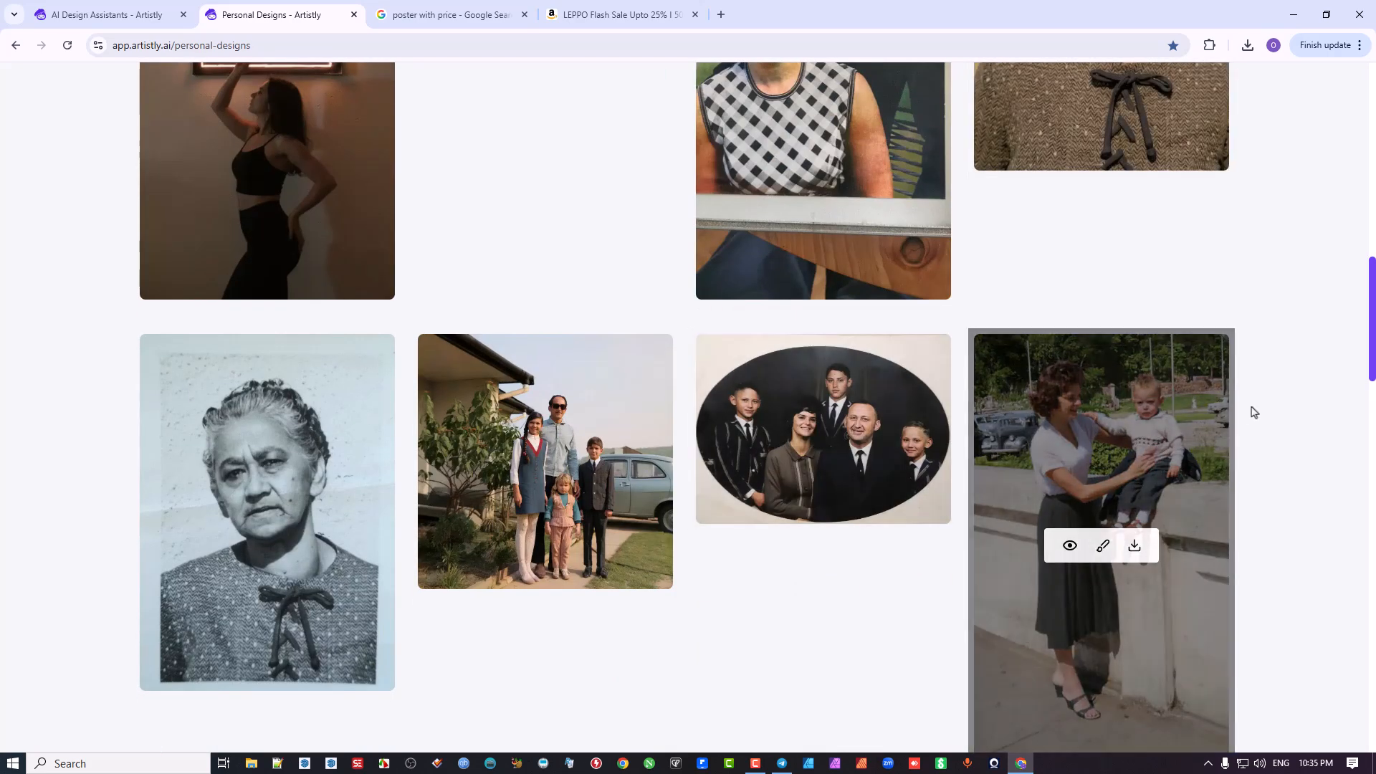
scroll(1258, 407, "up", 8)
scroll(1261, 405, "up", 6)
scroll(1229, 399, "down", 3)
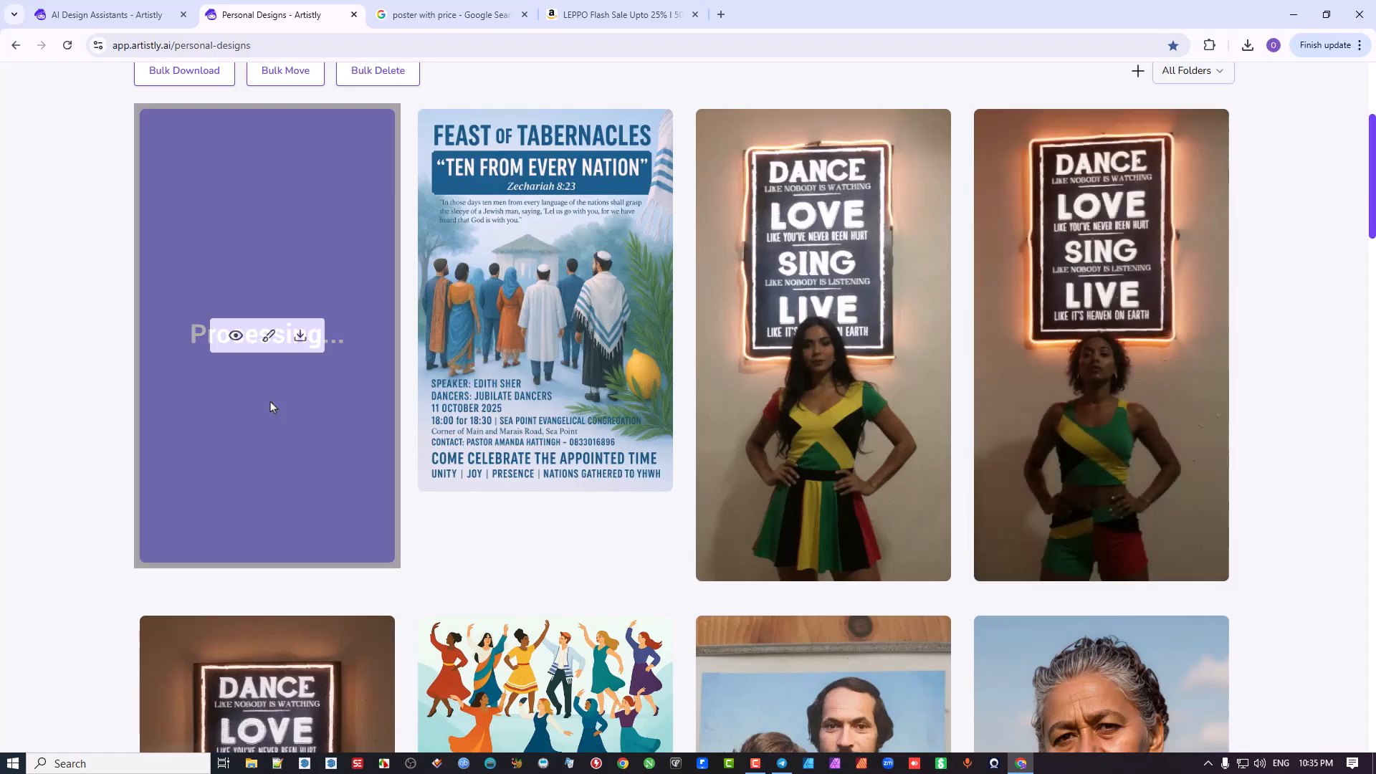
scroll(267, 405, "up", 2)
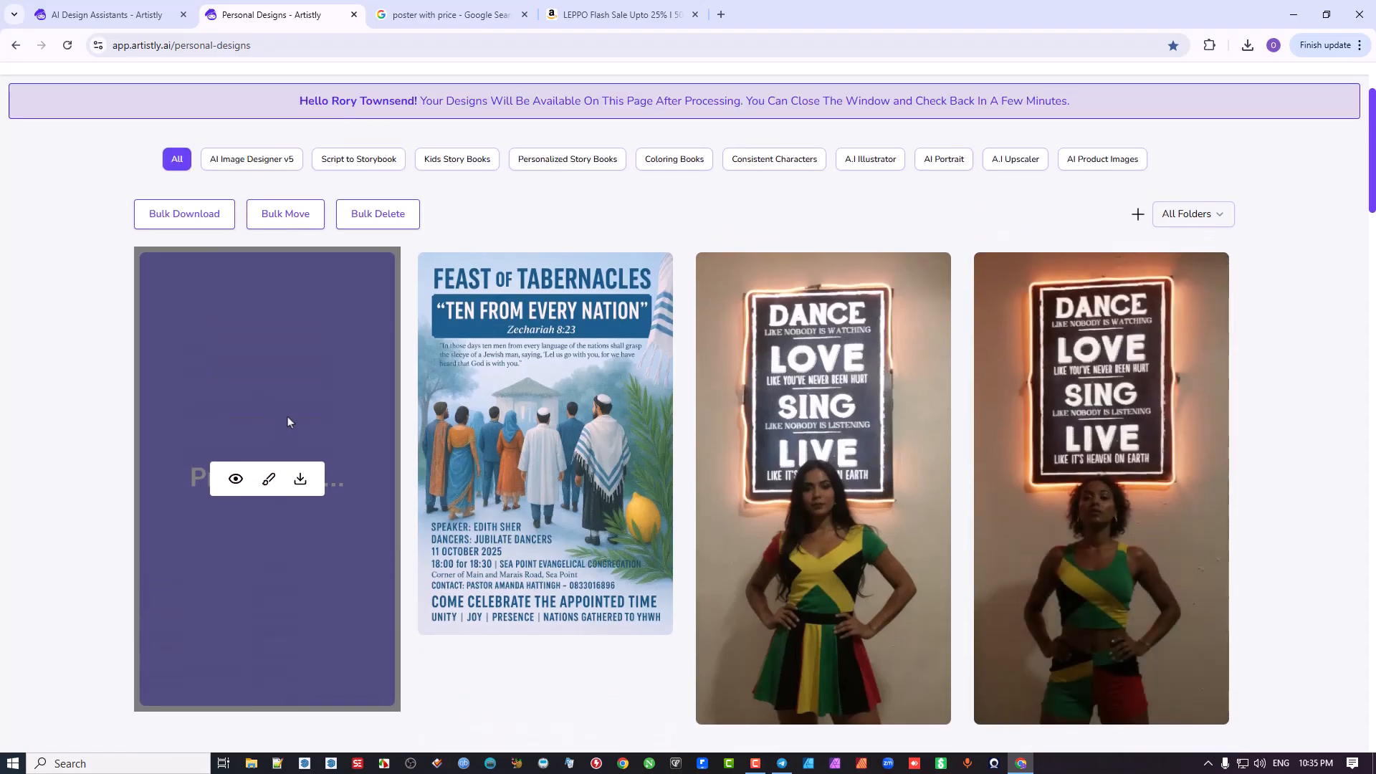
left_click(68, 47)
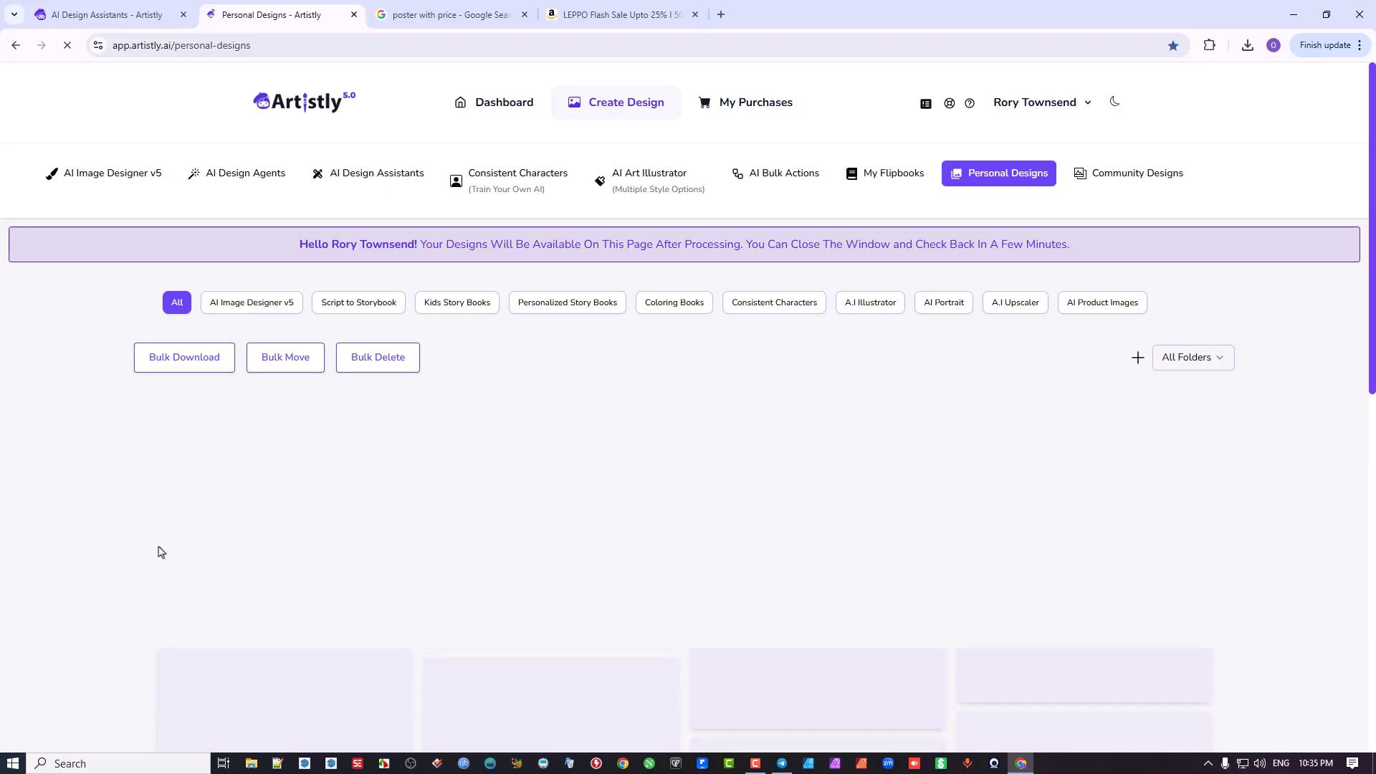
scroll(136, 509, "down", 3)
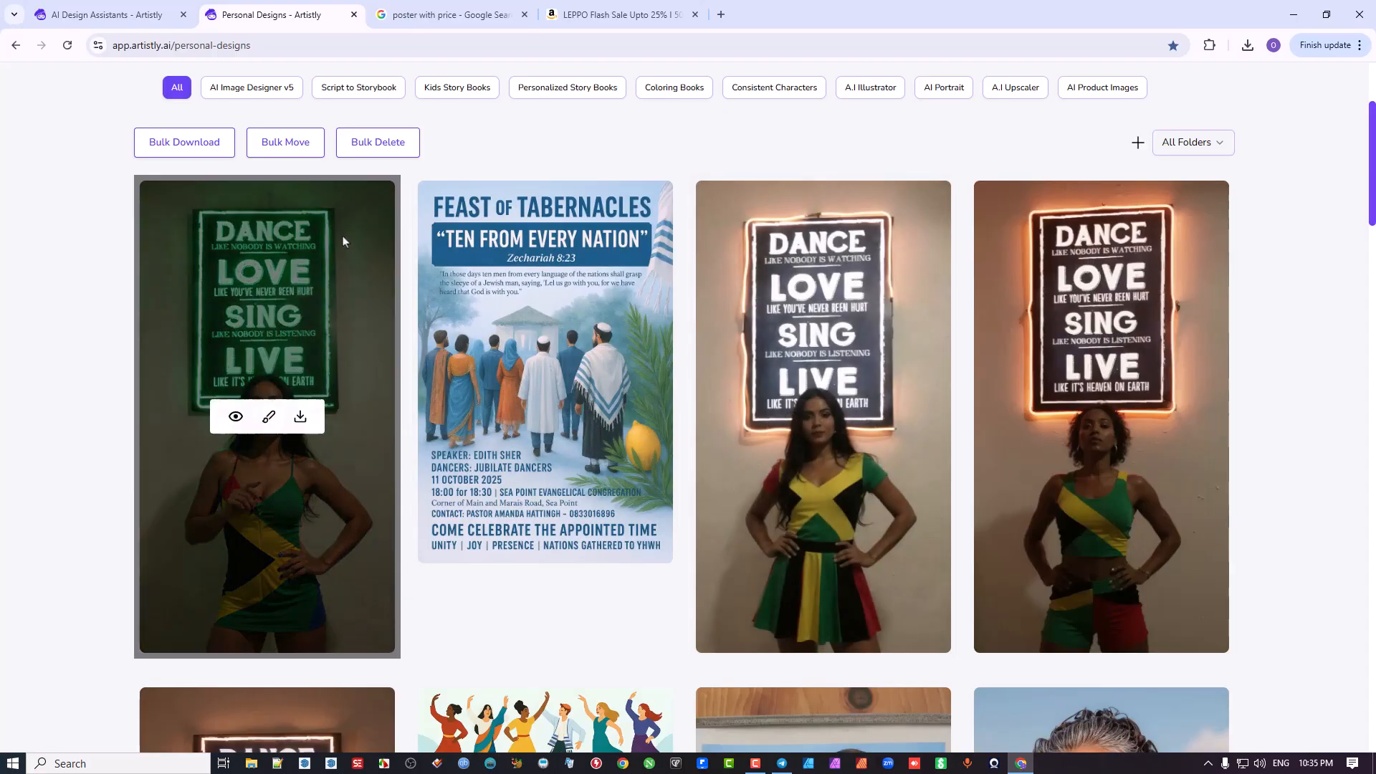
Open the green neon sign design, examine its image, details and design prompt, and close the preview.
left_click(235, 417)
scroll(991, 473, "down", 2)
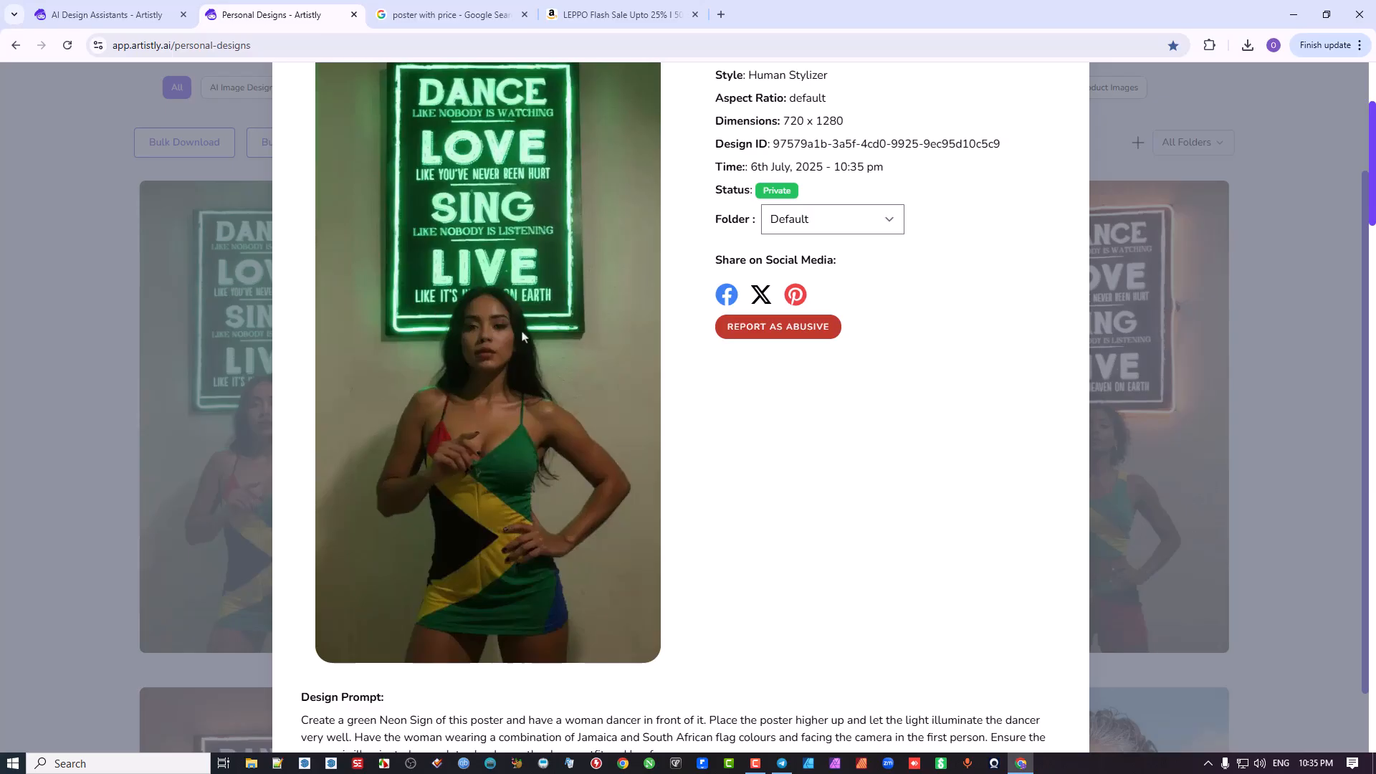
scroll(502, 329, "down", 1)
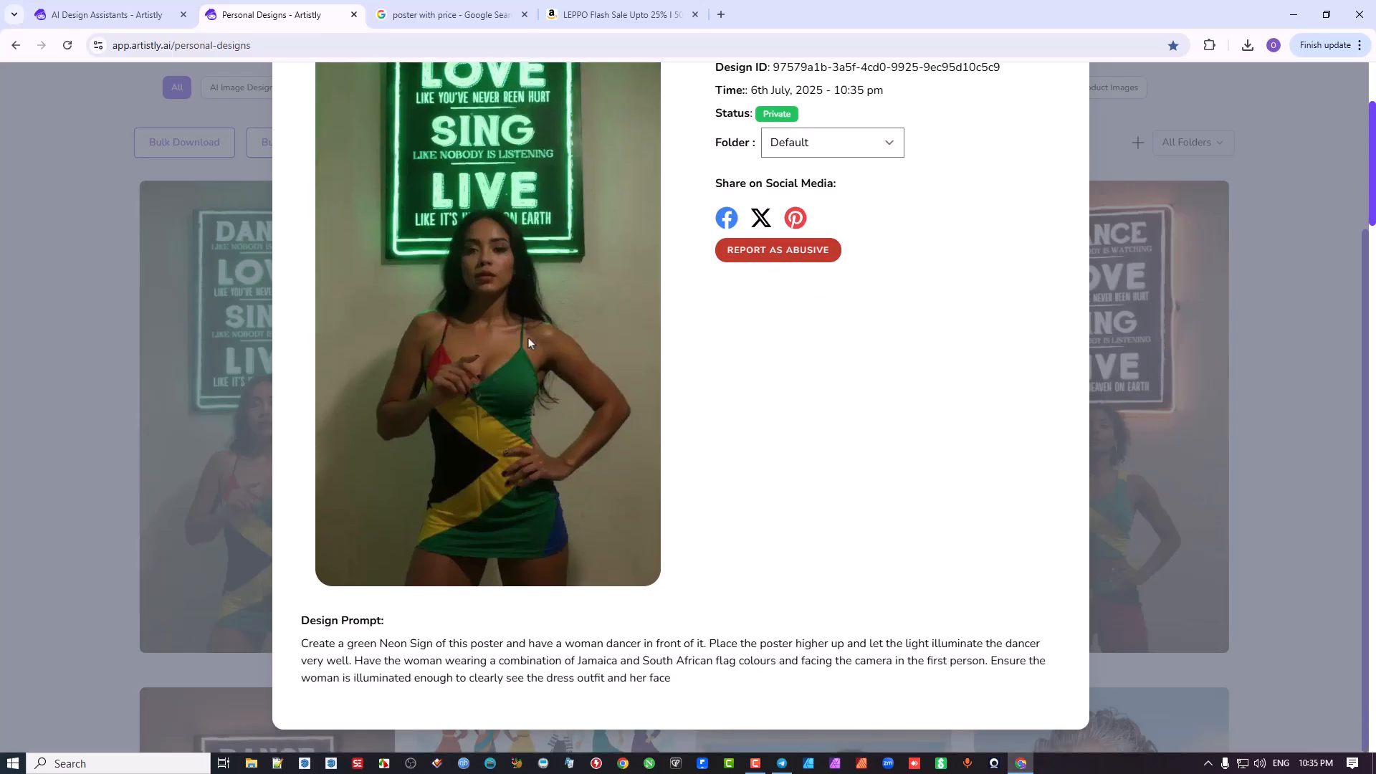
scroll(540, 348, "up", 1)
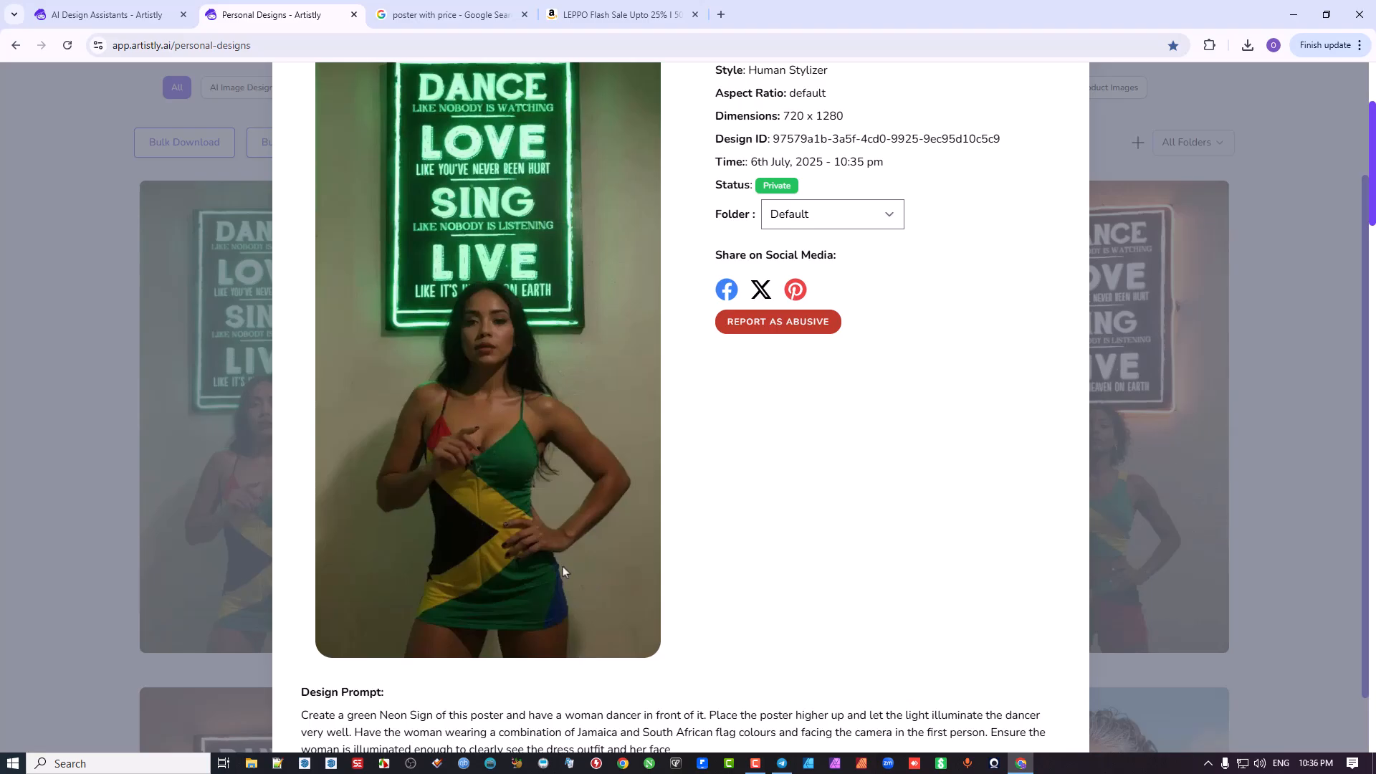
scroll(709, 470, "up", 2)
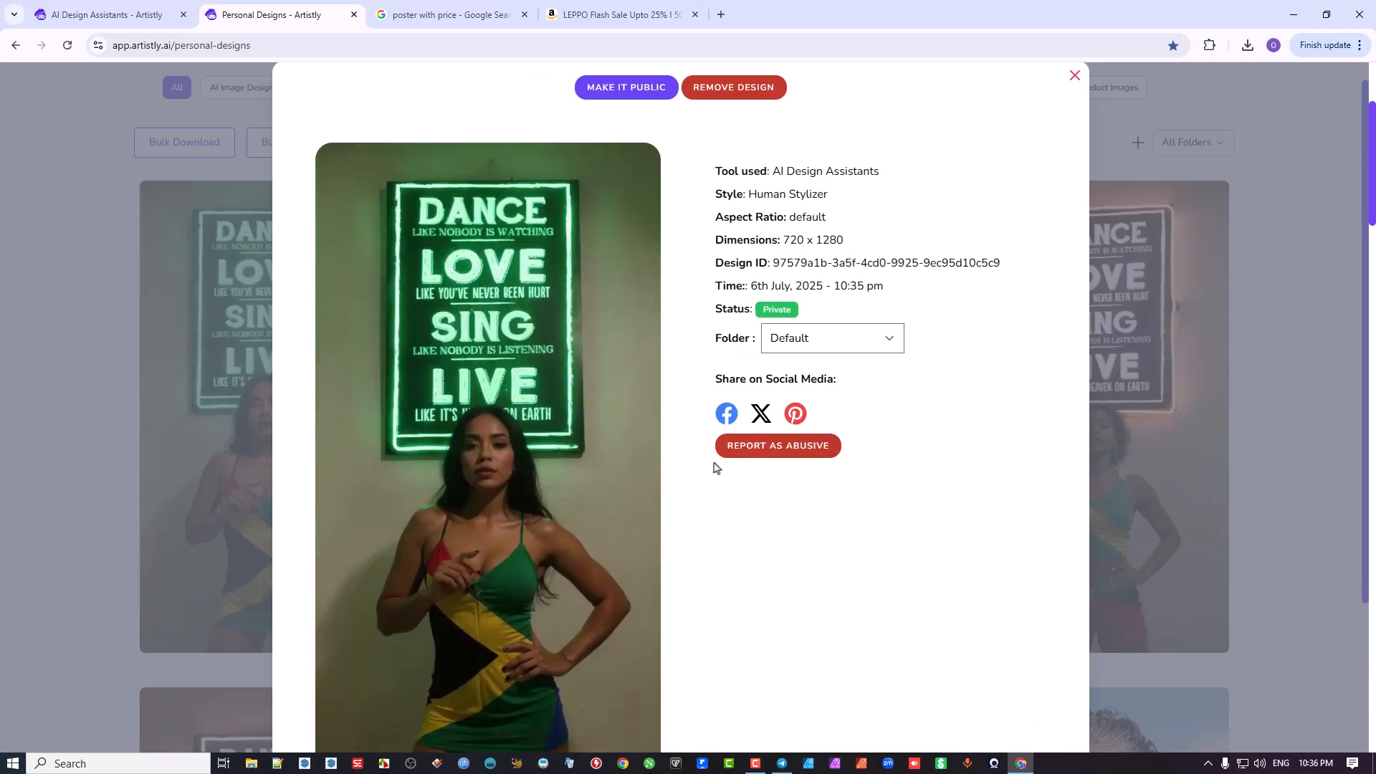
scroll(717, 468, "down", 3)
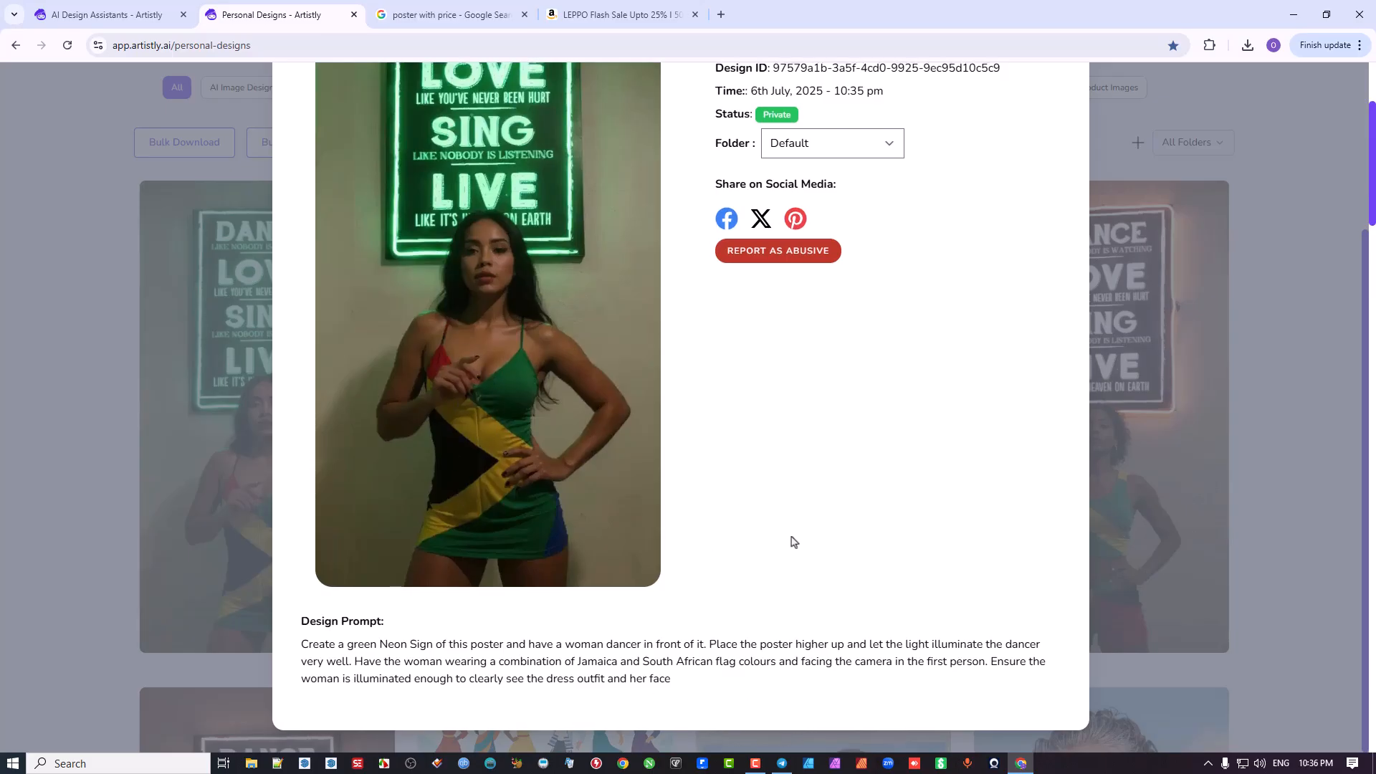
scroll(824, 513, "up", 3)
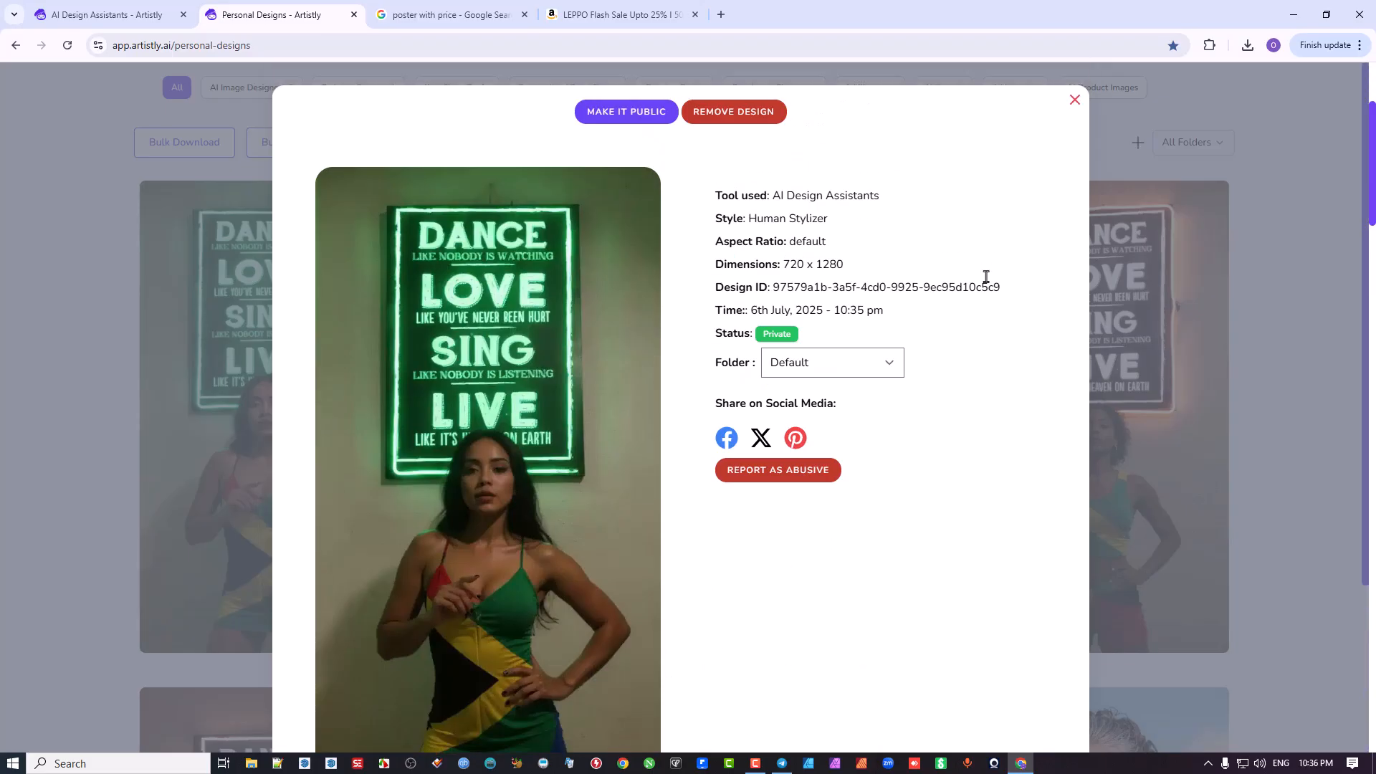
left_click(1074, 107)
mouse_move(191, 467)
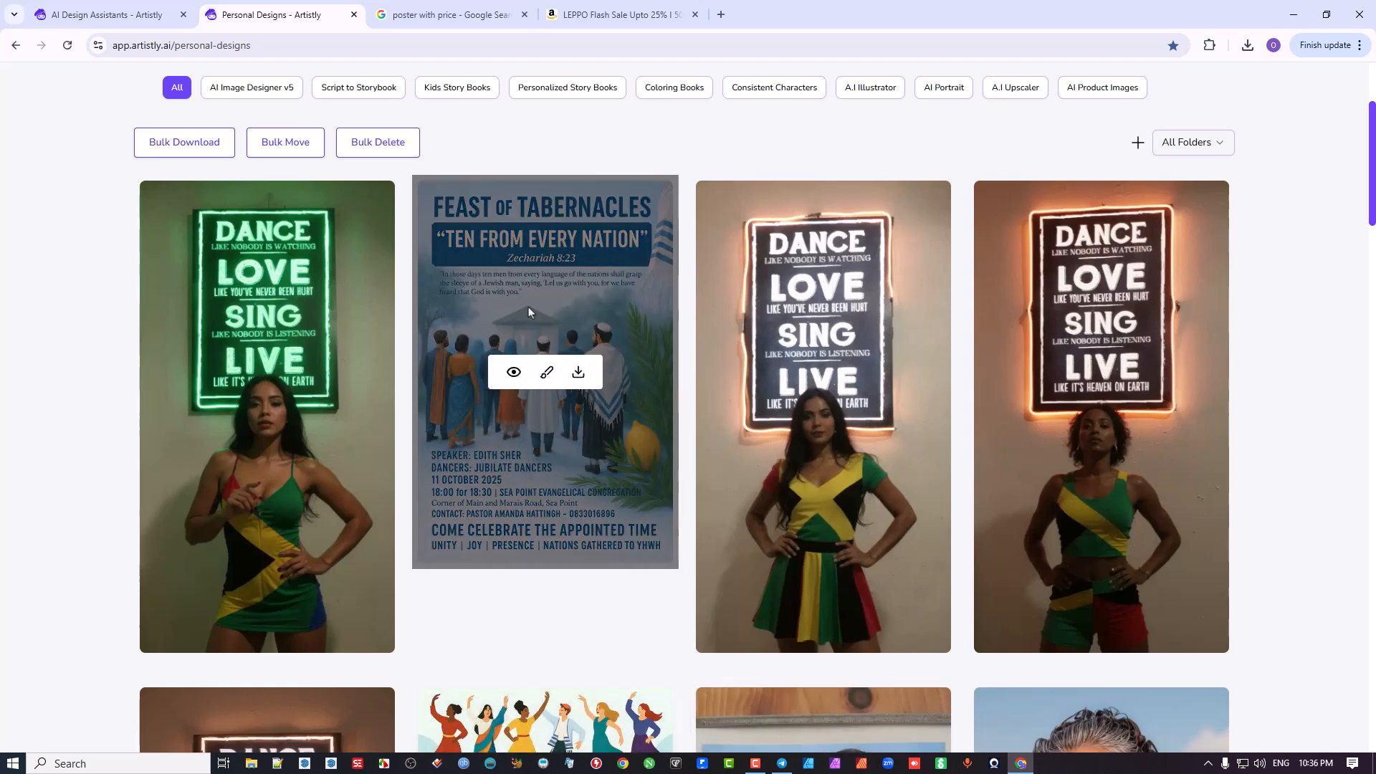
Return to the AI Design Assistants, select the Human Stylizer category, and upload the flash sale poster 51hD18c5vlL.jpg from Downloads.
scroll(545, 301, "up", 3)
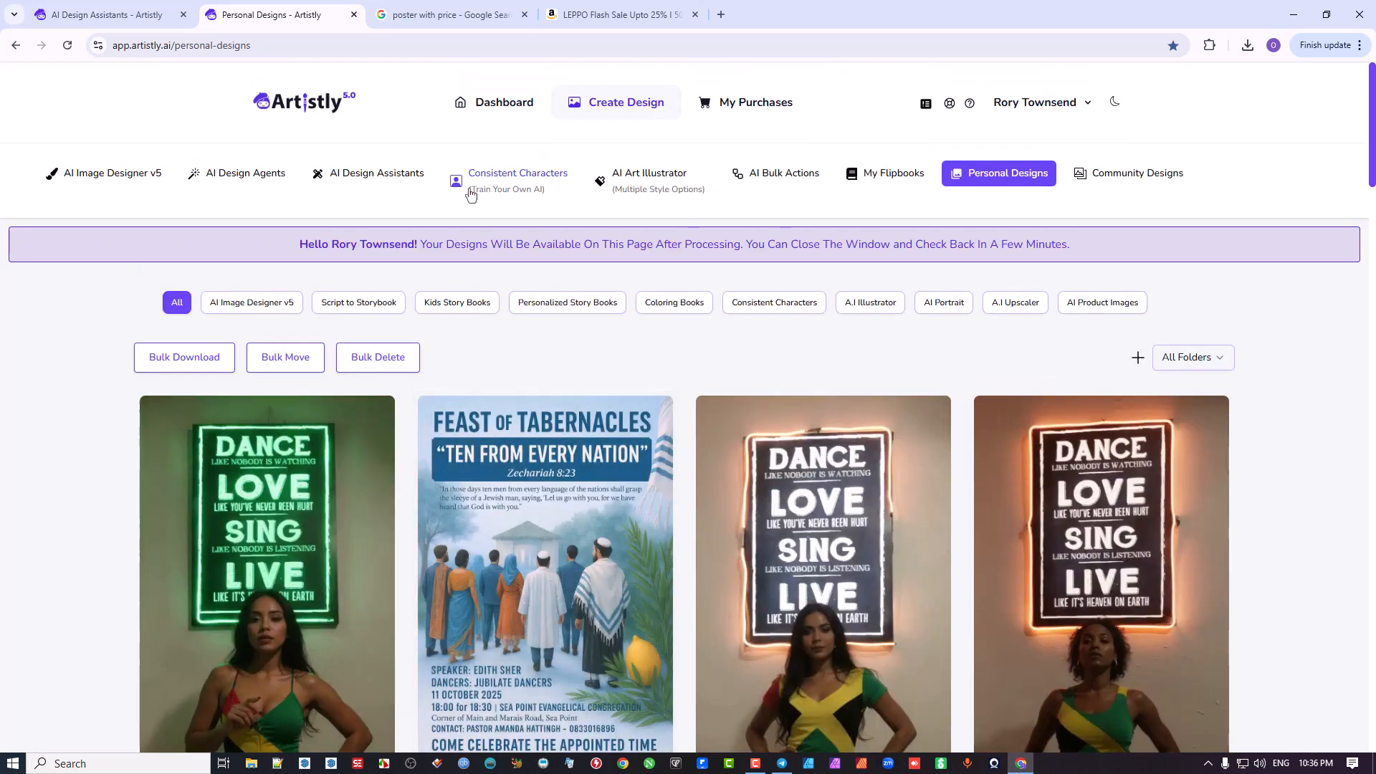
left_click(366, 179)
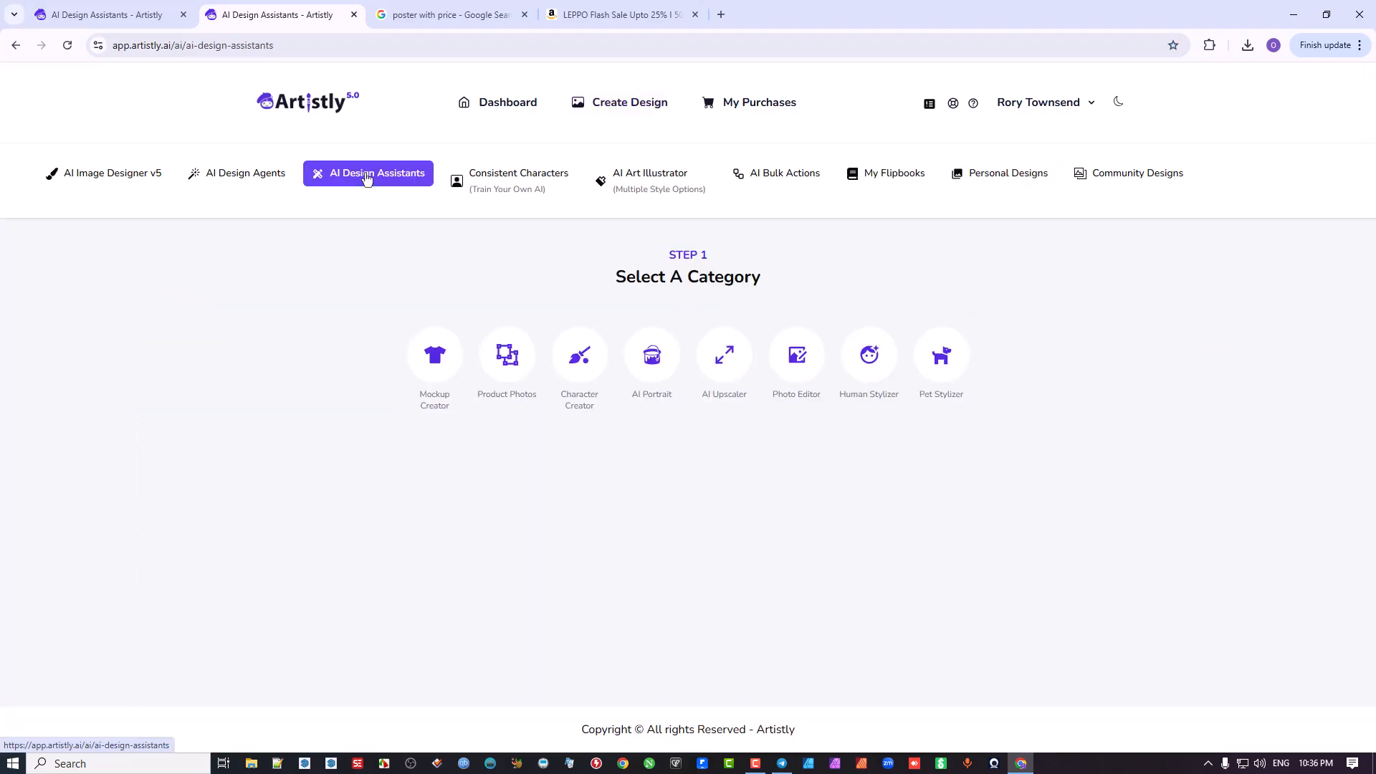
left_click(868, 361)
scroll(870, 365, "down", 1)
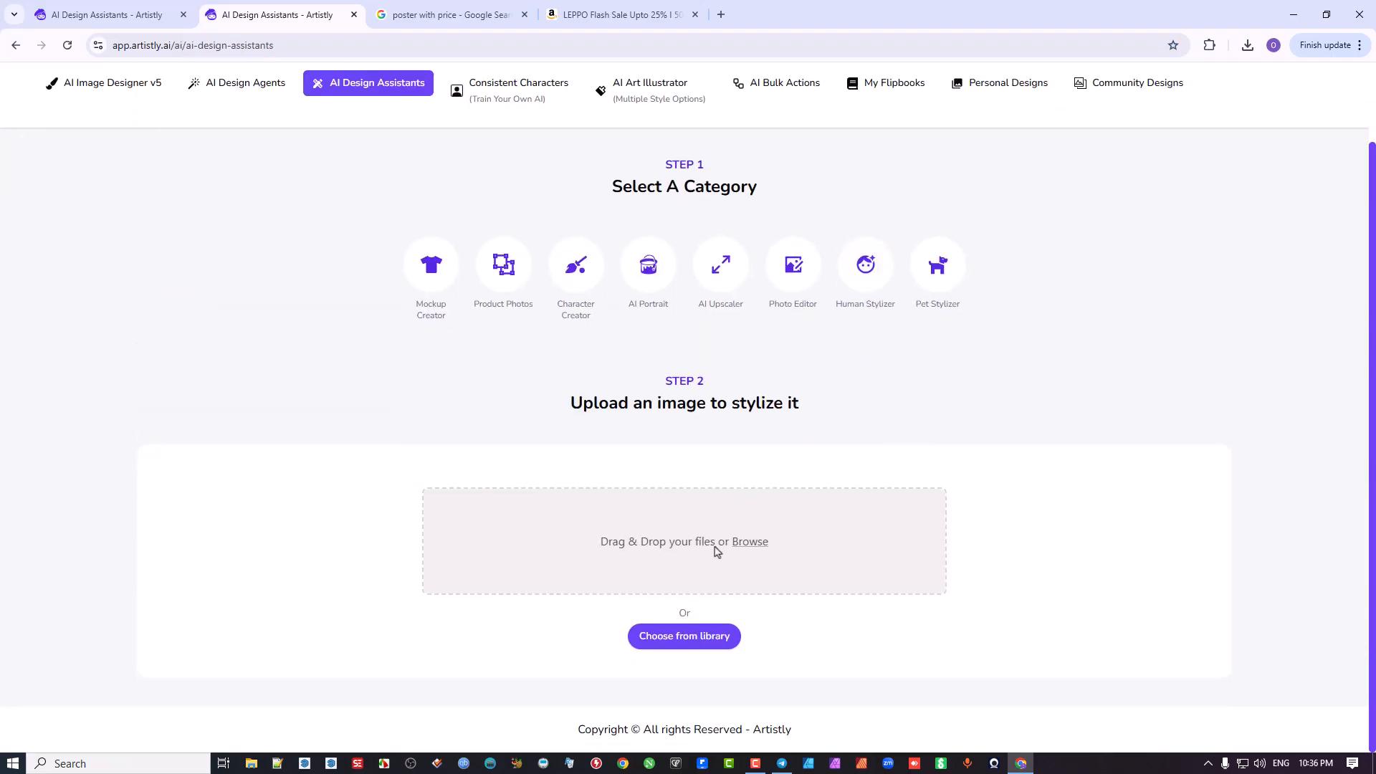
left_click(748, 543)
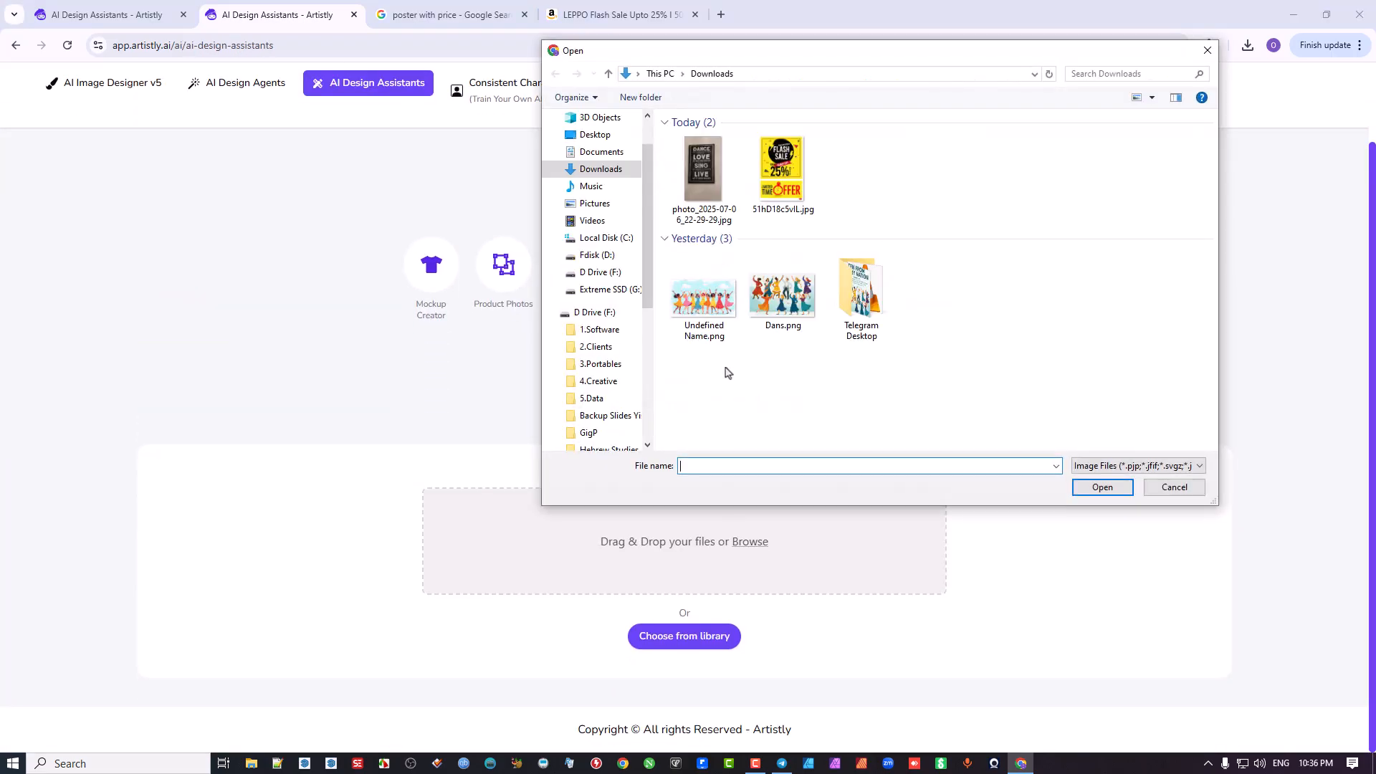
double_click(789, 173)
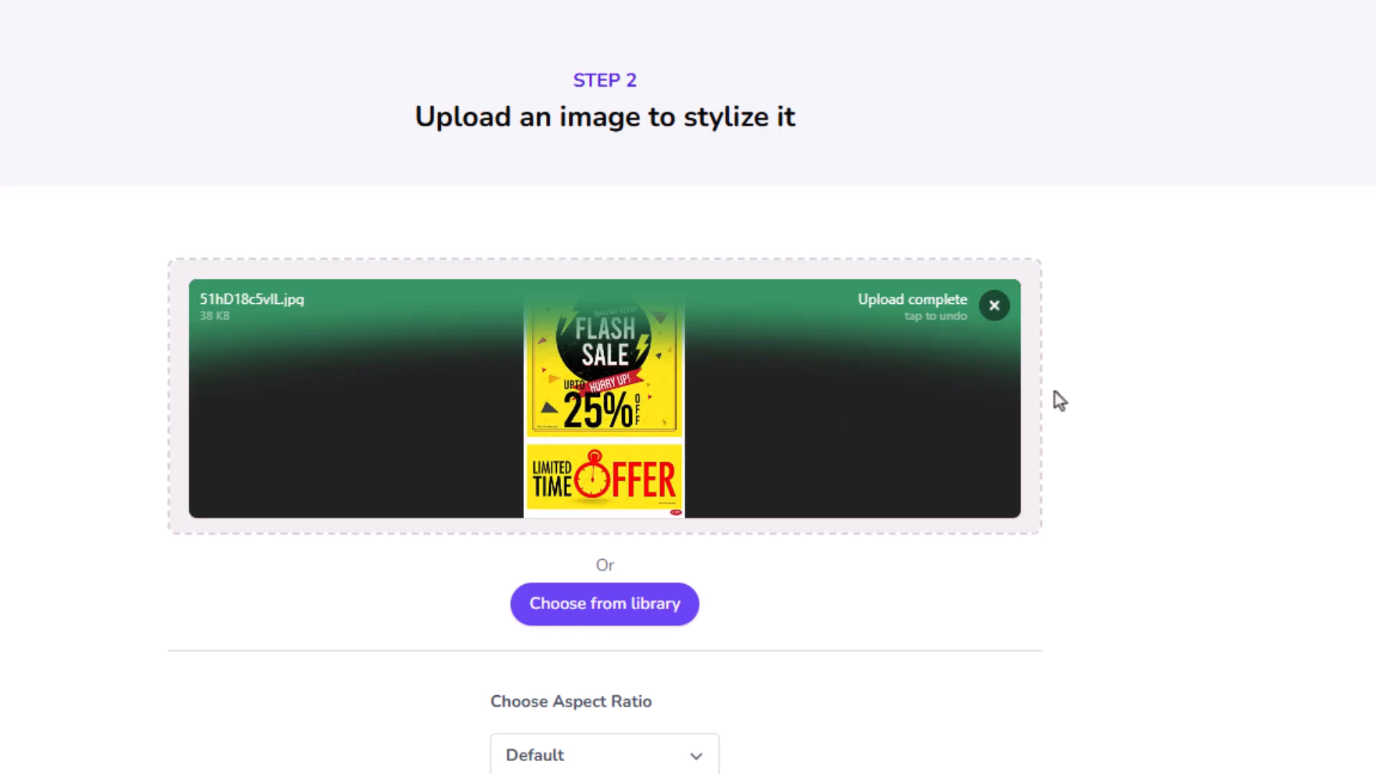
Enter "On this poster, change the 25% to 20%" as the styling instruction and stylize the image.
scroll(1055, 393, "down", 5)
left_click(585, 541)
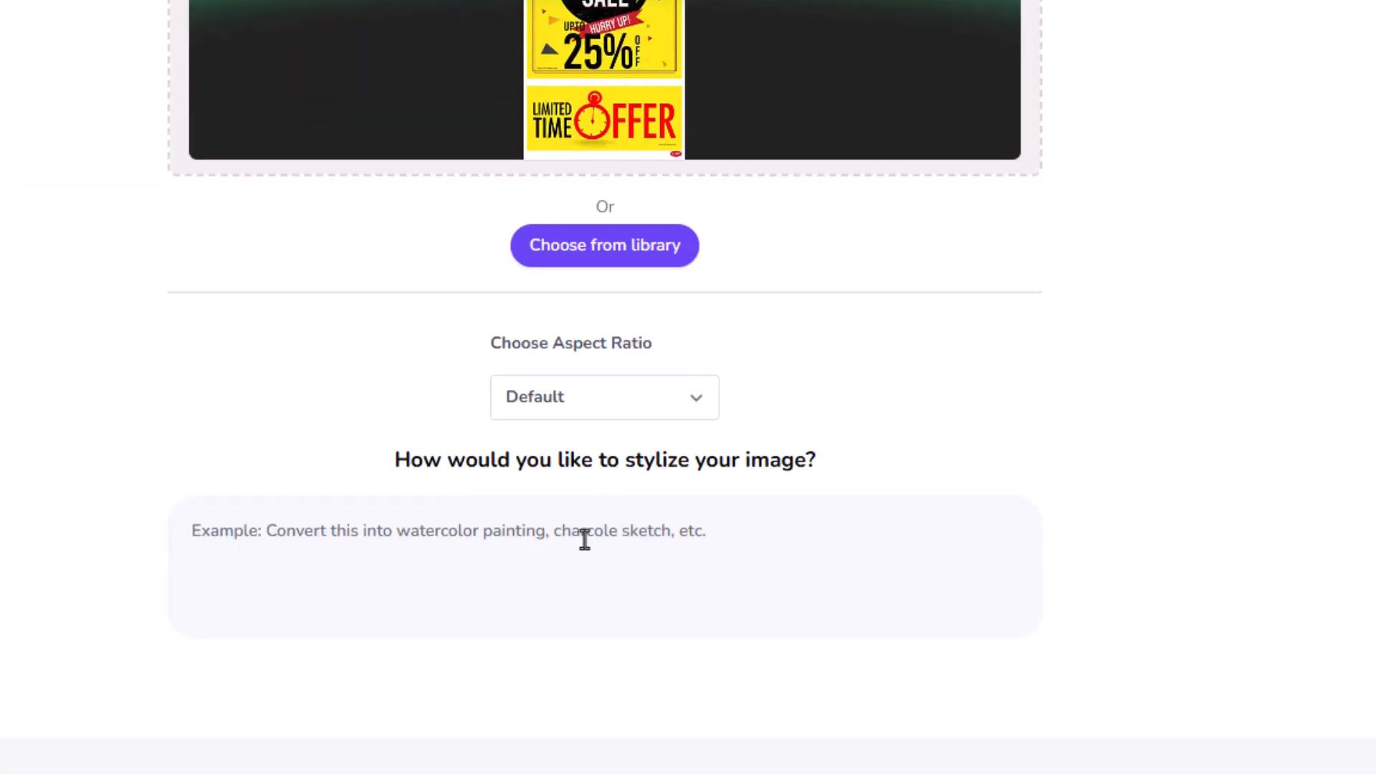
type("Onthi poster")
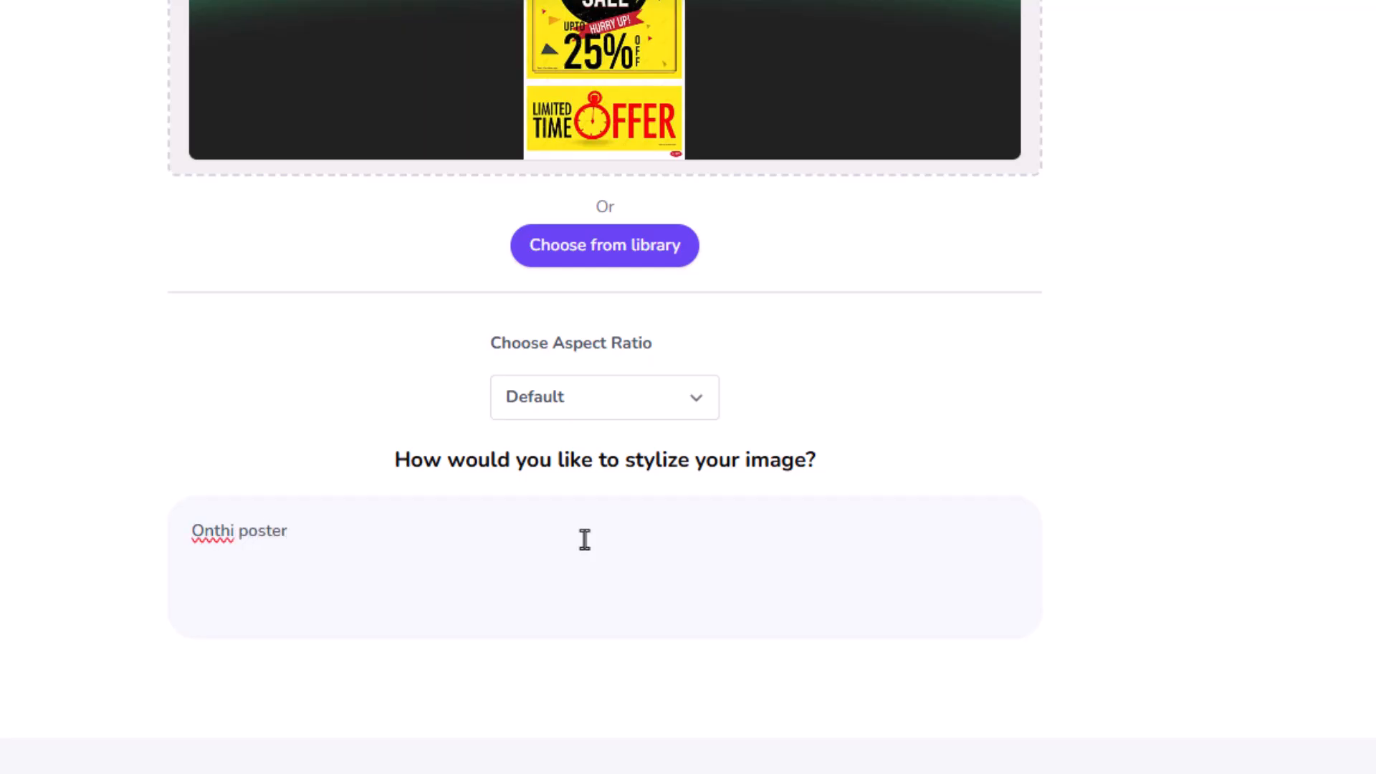
key("Left")
key("Left")
key("Left")
key("Left")
key("Left")
key("Left")
key("Left")
key("Left")
key("Left")
key("Left")
key("Right")
type("s")
key("End")
type(", ")
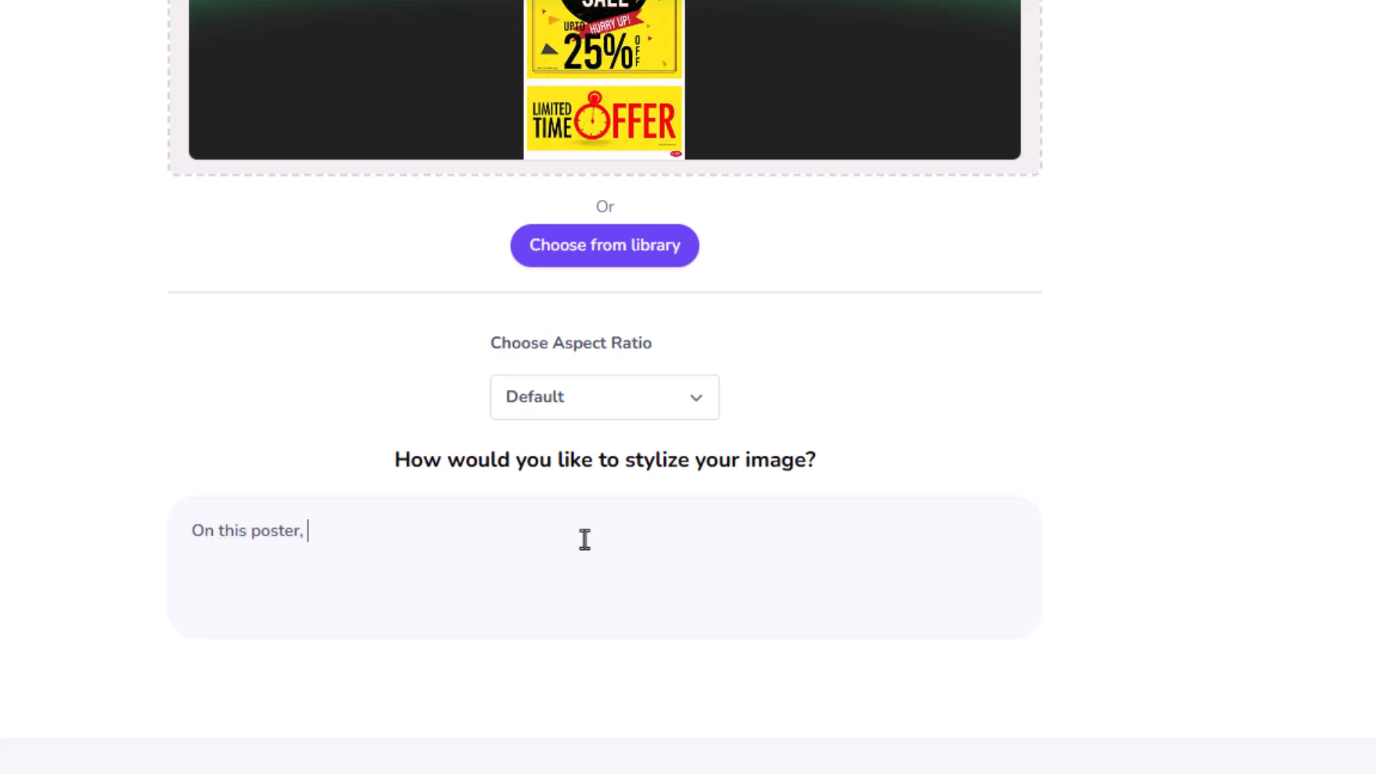
type("change the 25% ")
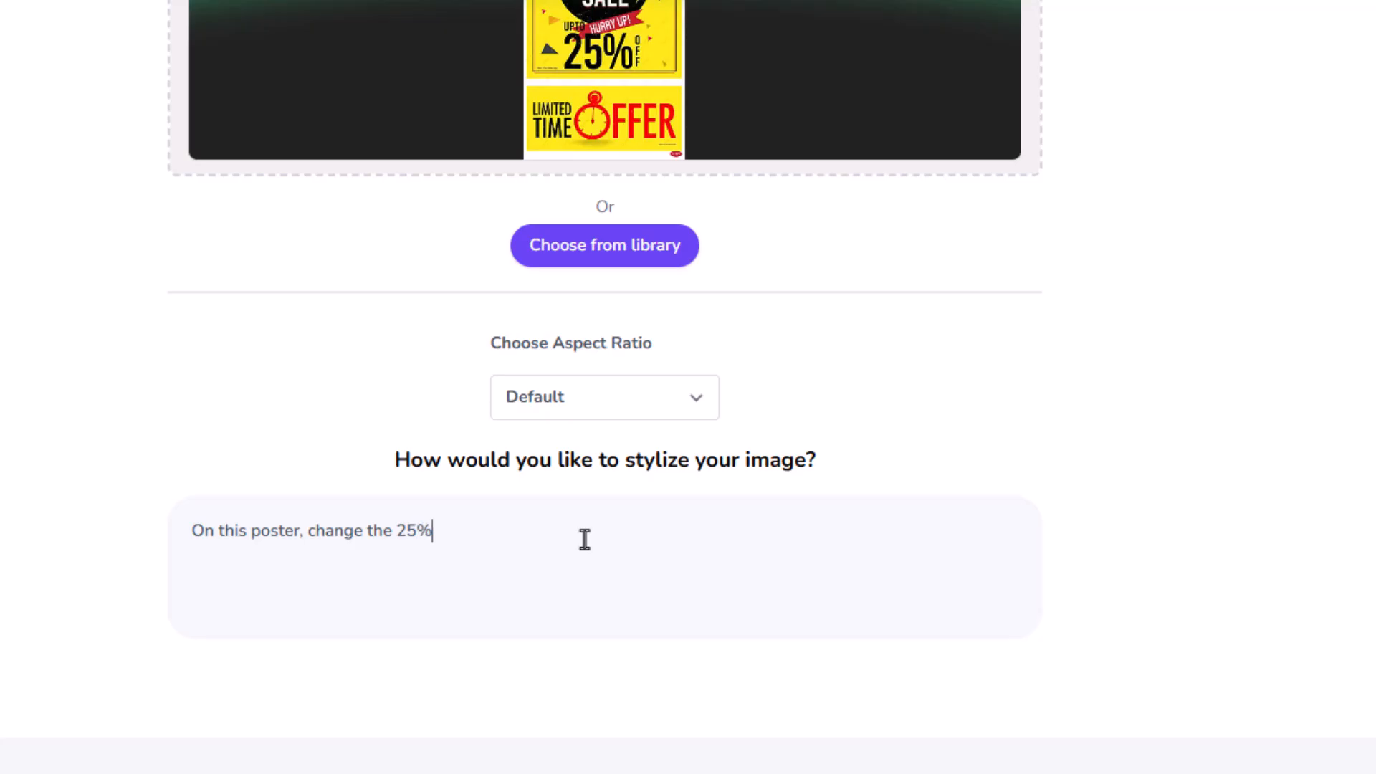
type("to 20%")
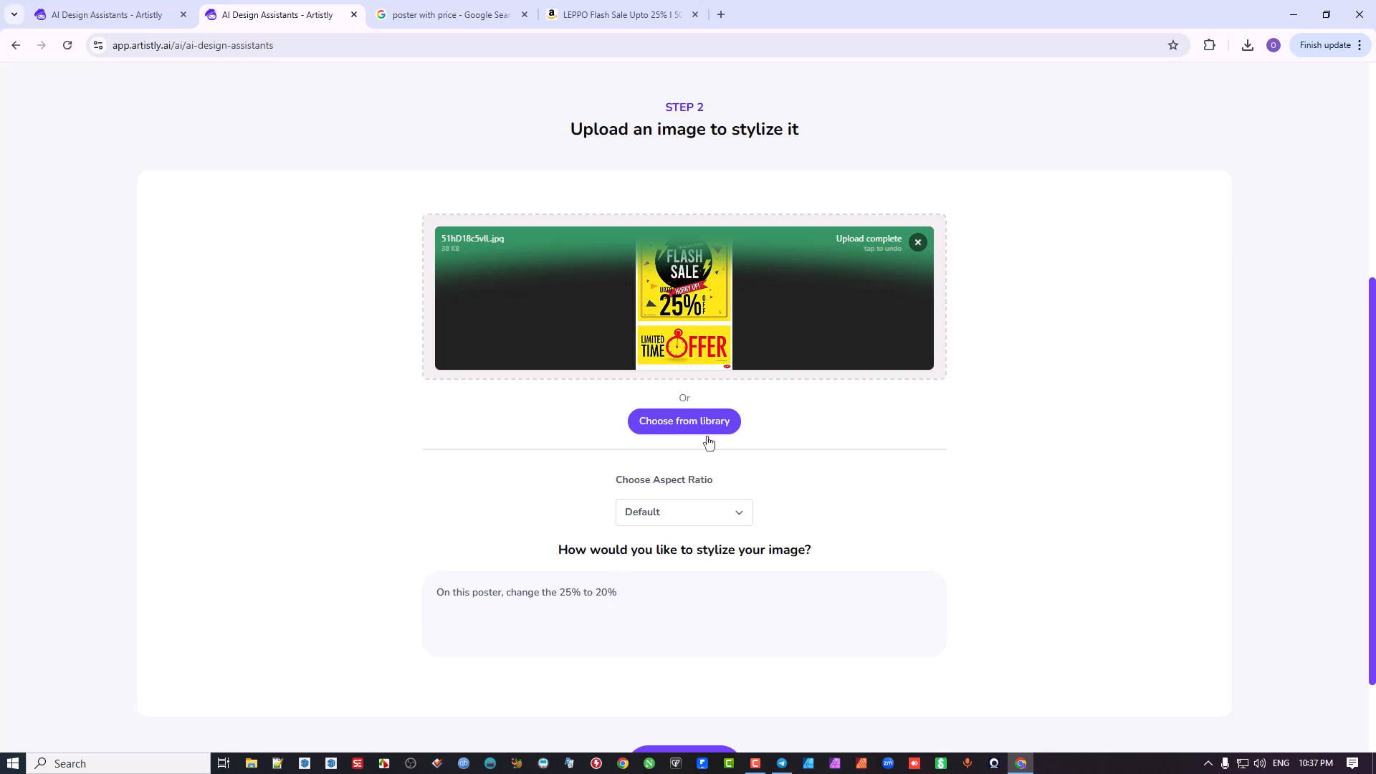
scroll(682, 653, "down", 2)
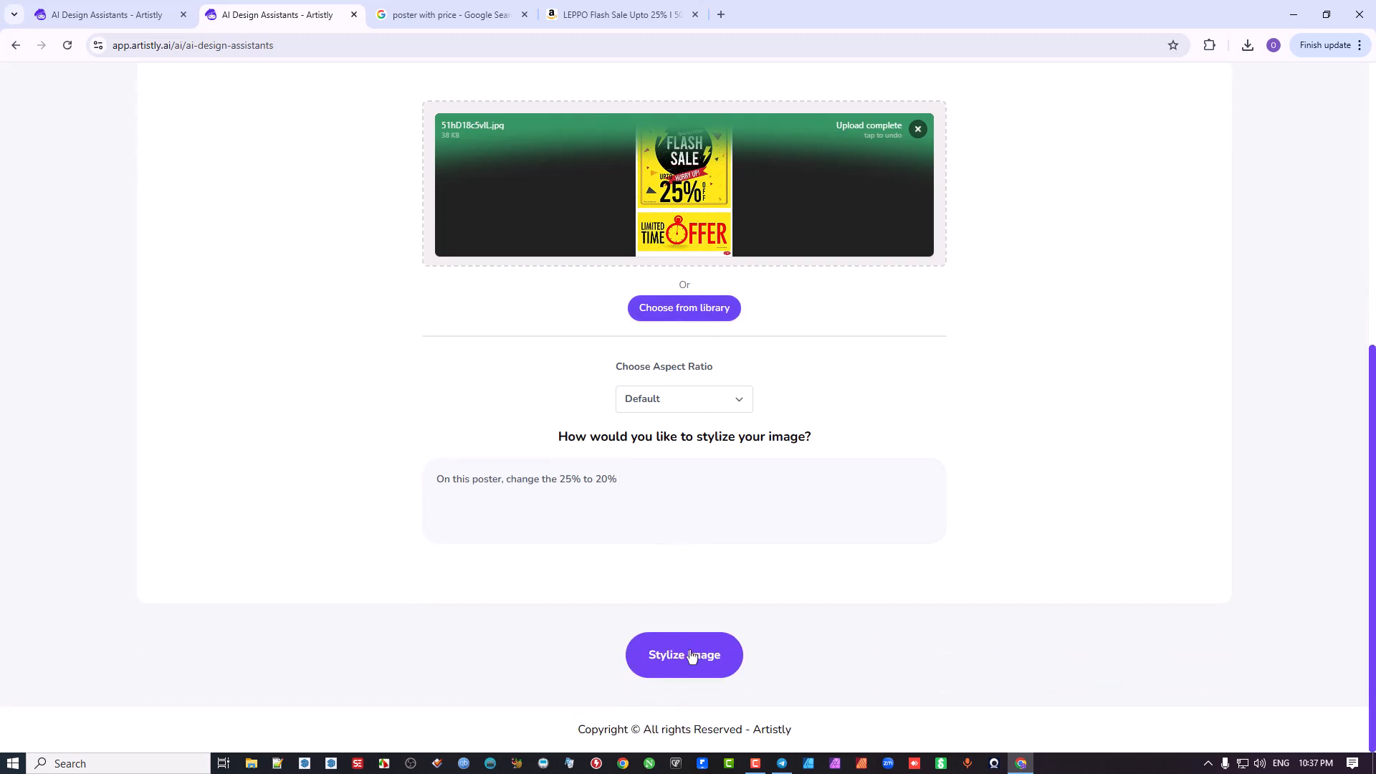
left_click(699, 654)
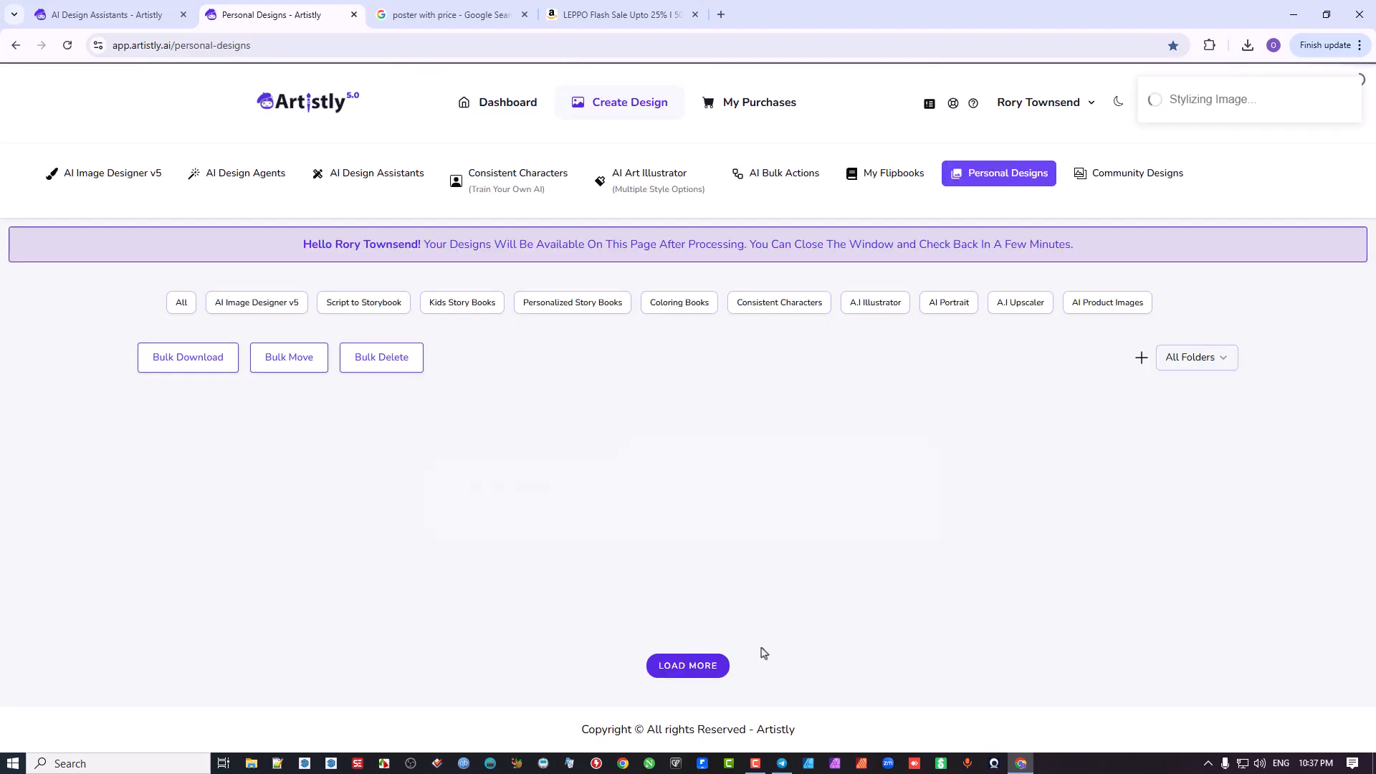
Open the earlier neon sign design with the dancer in black, read its design prompt, and close the preview.
scroll(618, 543, "down", 4)
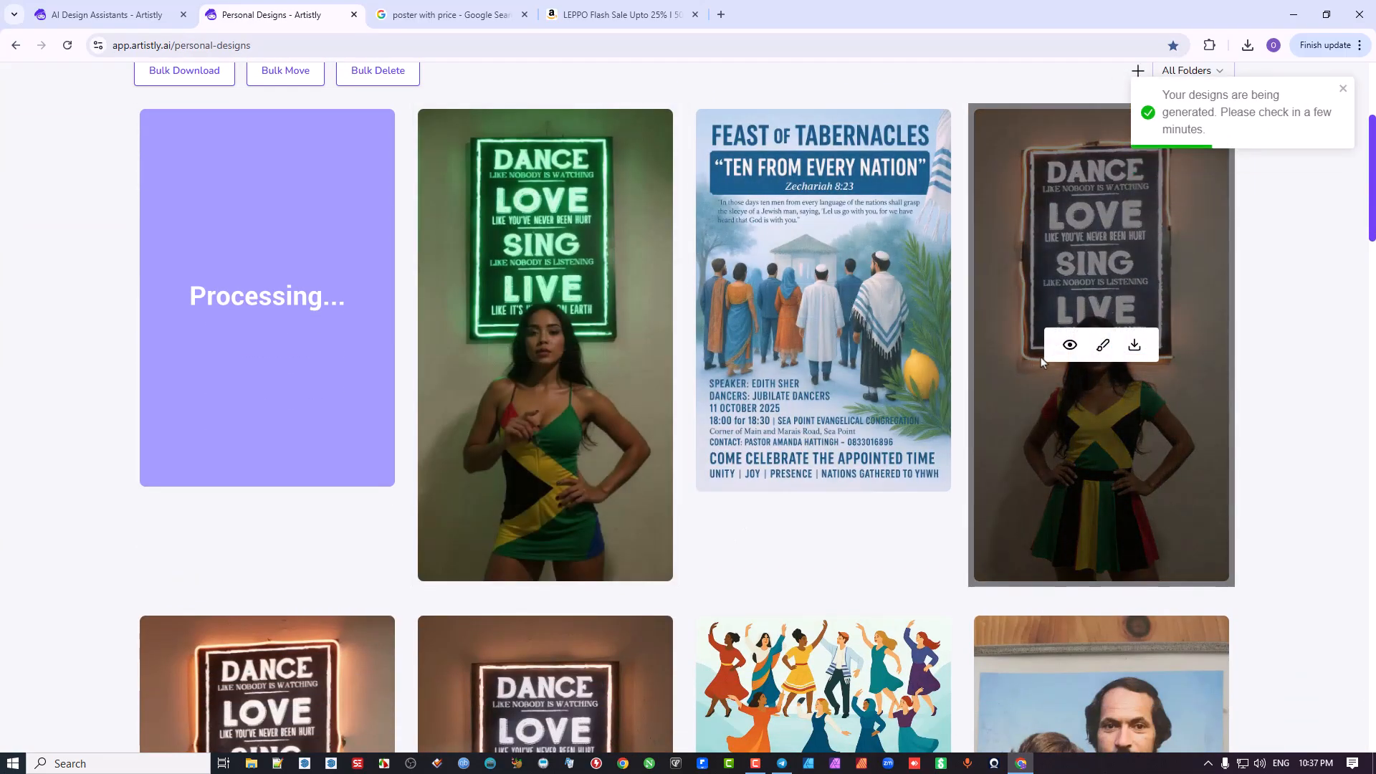
scroll(875, 392, "down", 4)
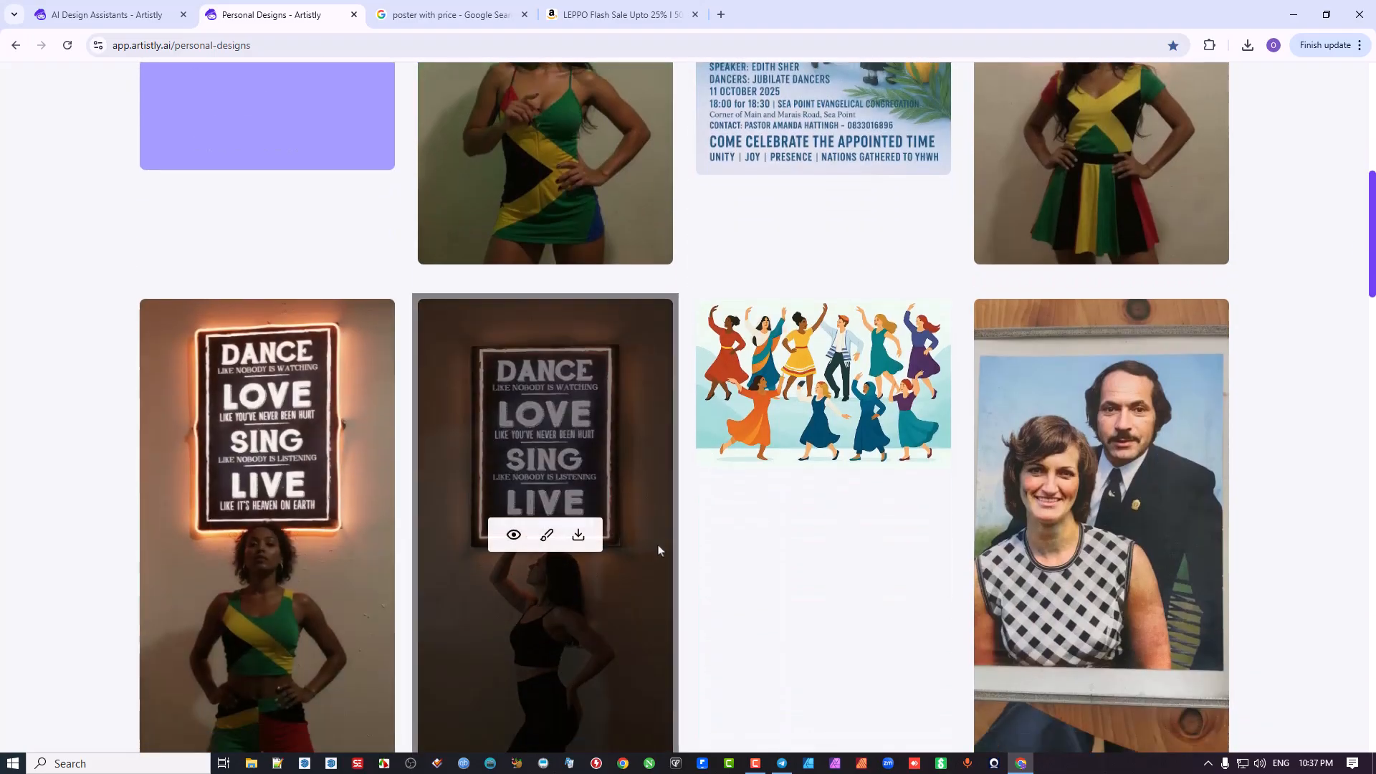
scroll(524, 425, "down", 2)
left_click(514, 422)
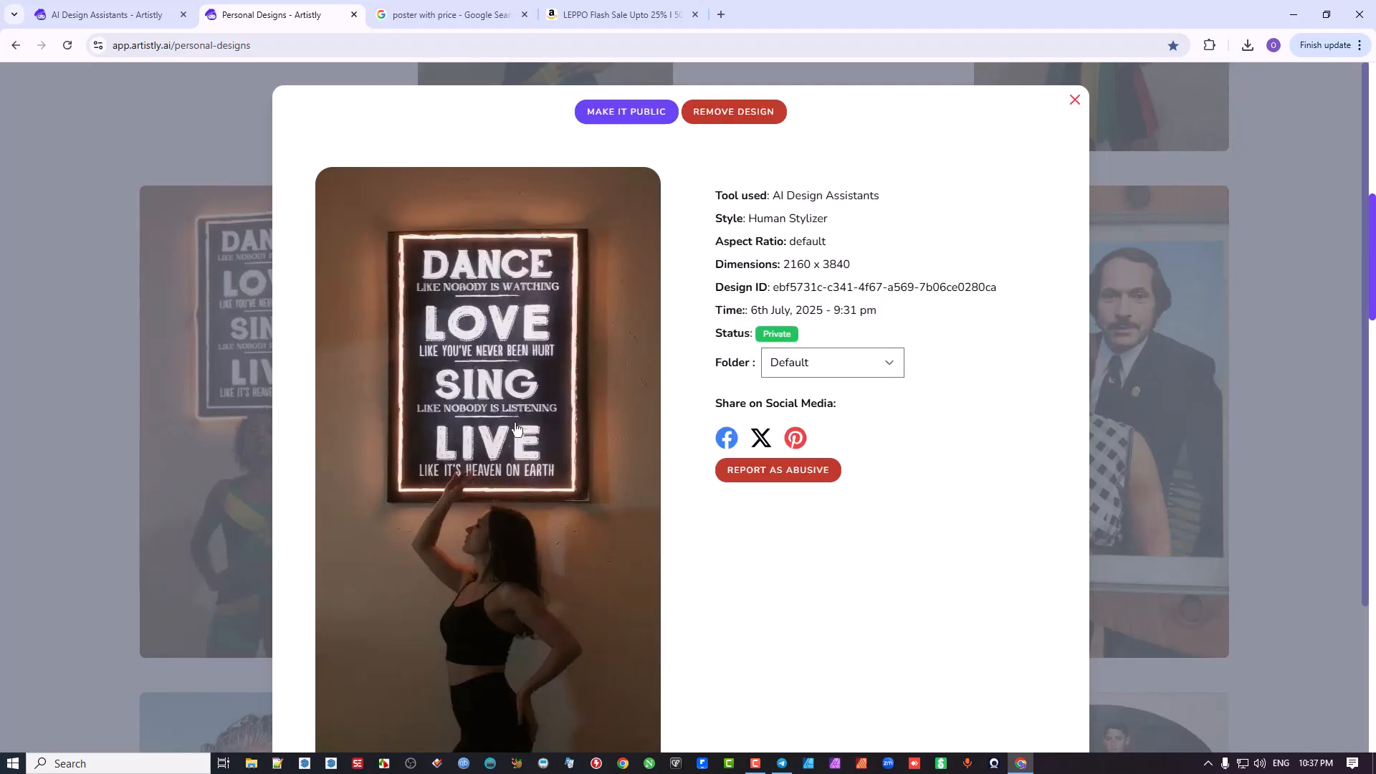
scroll(699, 438, "down", 3)
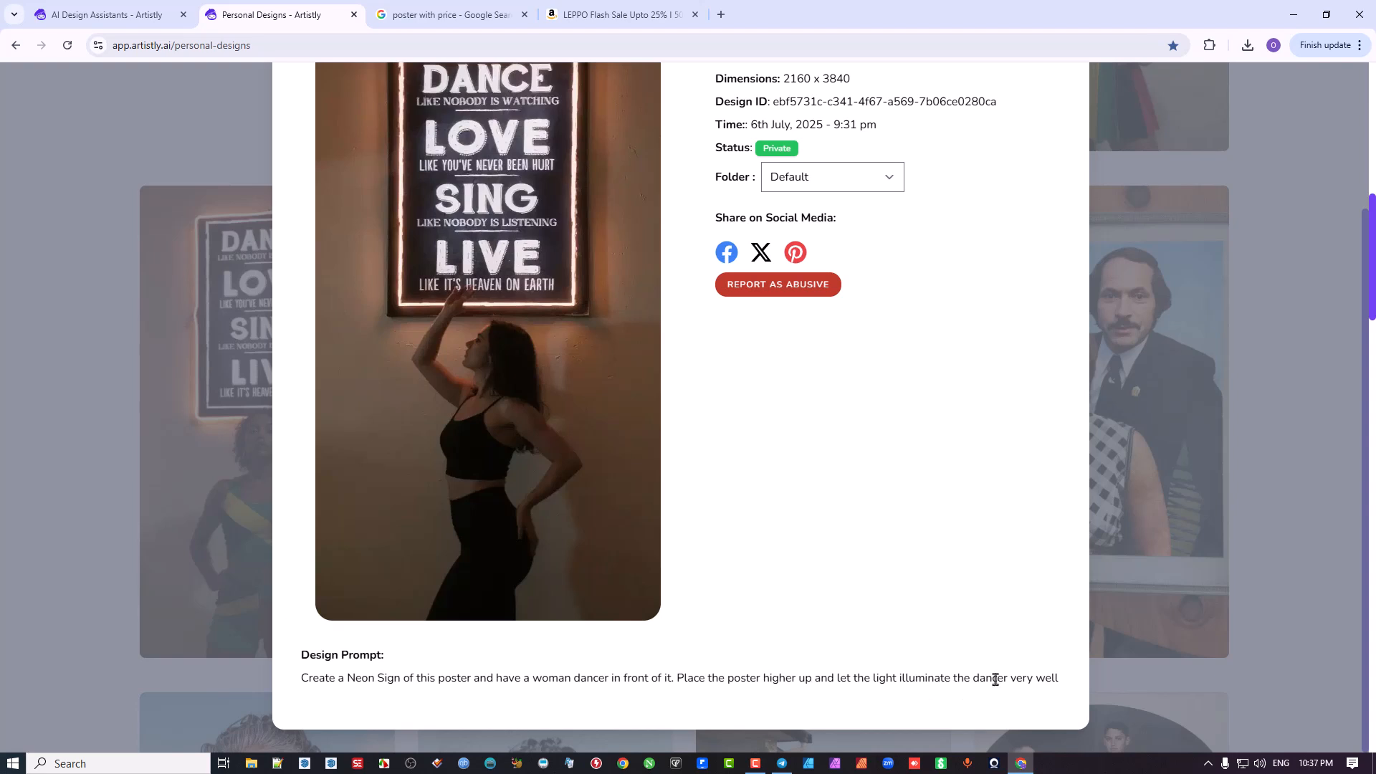
scroll(995, 679, "up", 1)
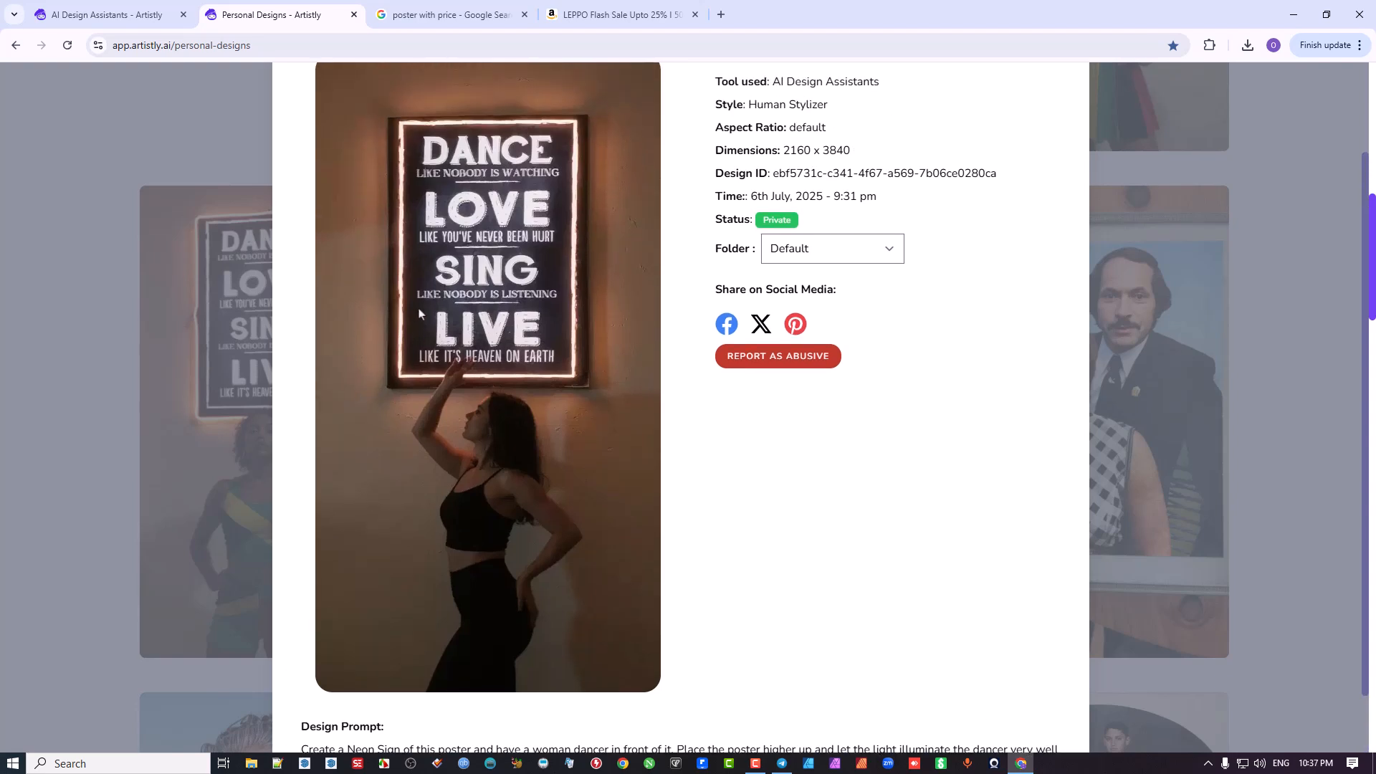
scroll(419, 313, "up", 3)
left_click(1074, 100)
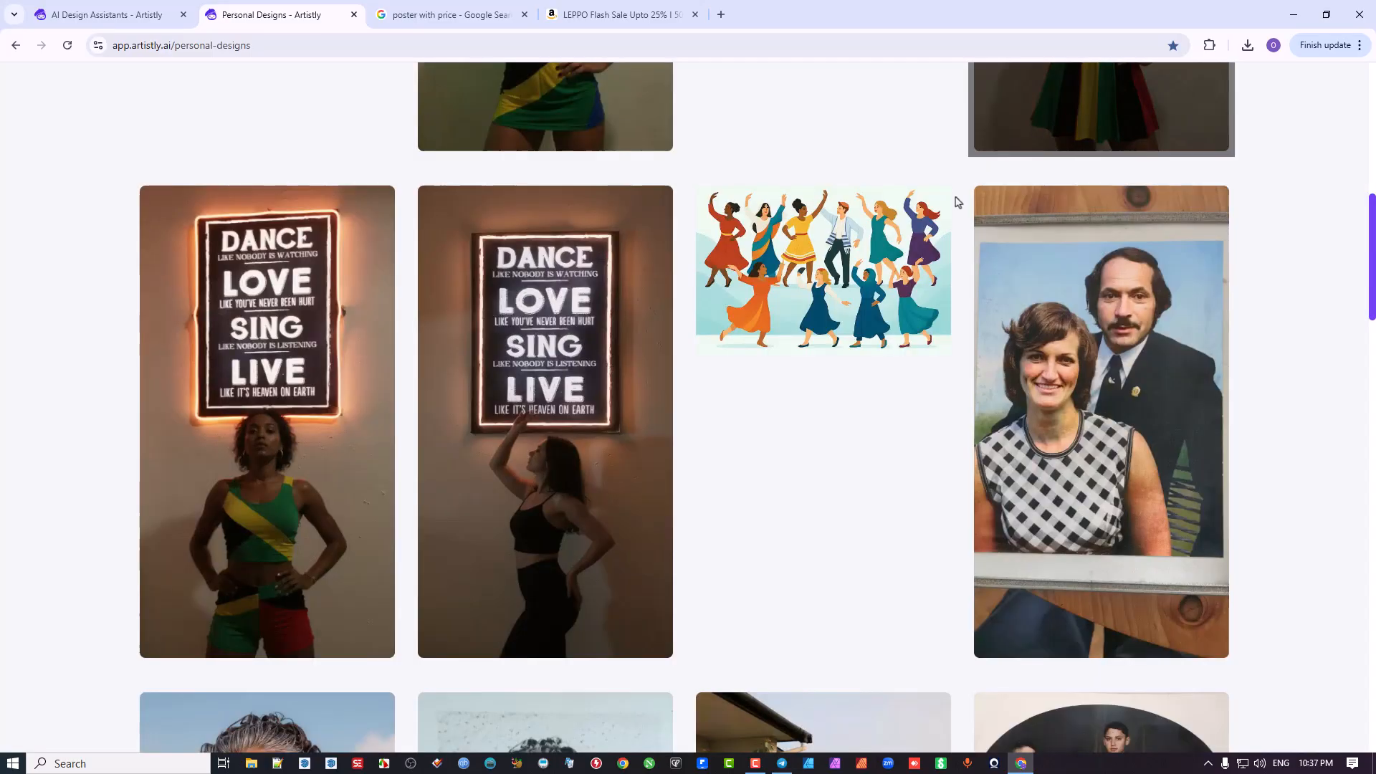
Refresh Personal Designs, preview the stylized flash sale poster with its details, and close the preview.
scroll(499, 501, "up", 7)
left_click(67, 45)
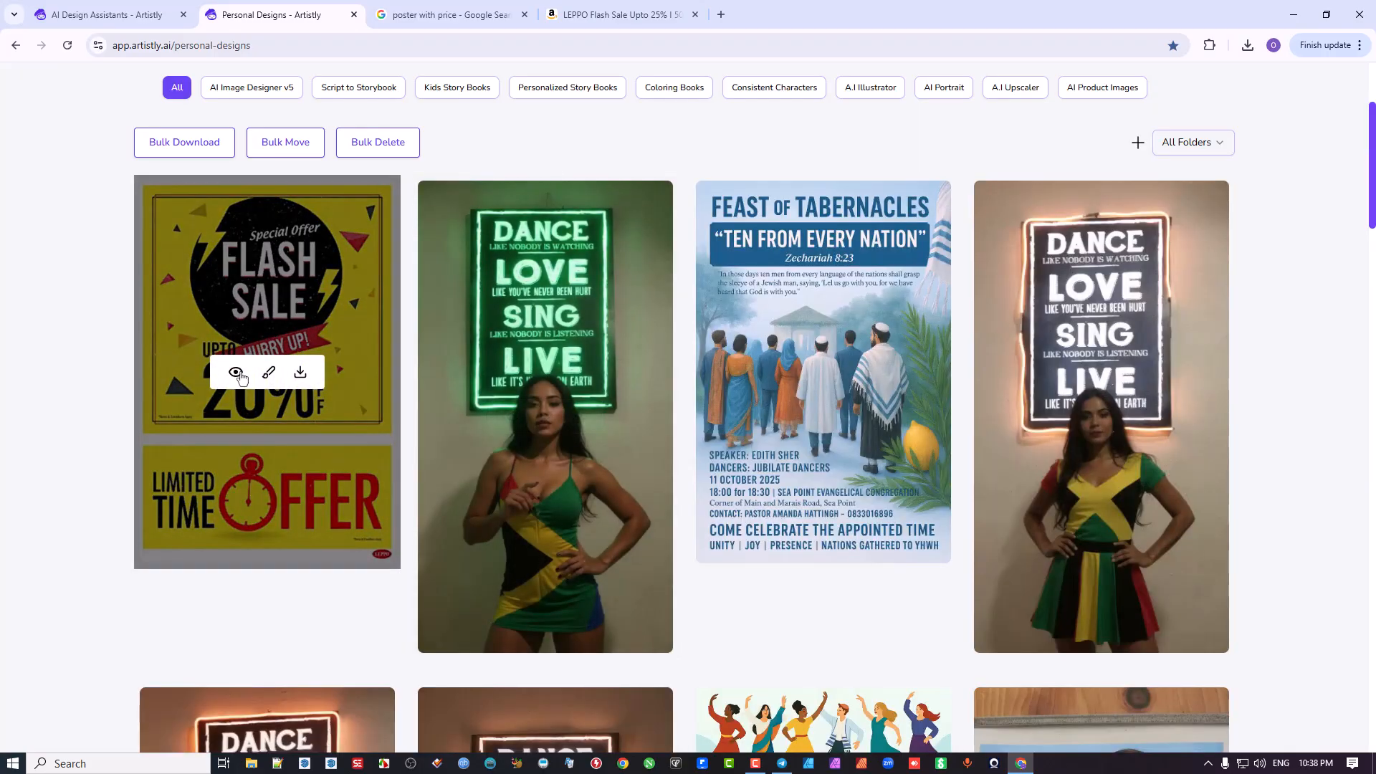
left_click(236, 372)
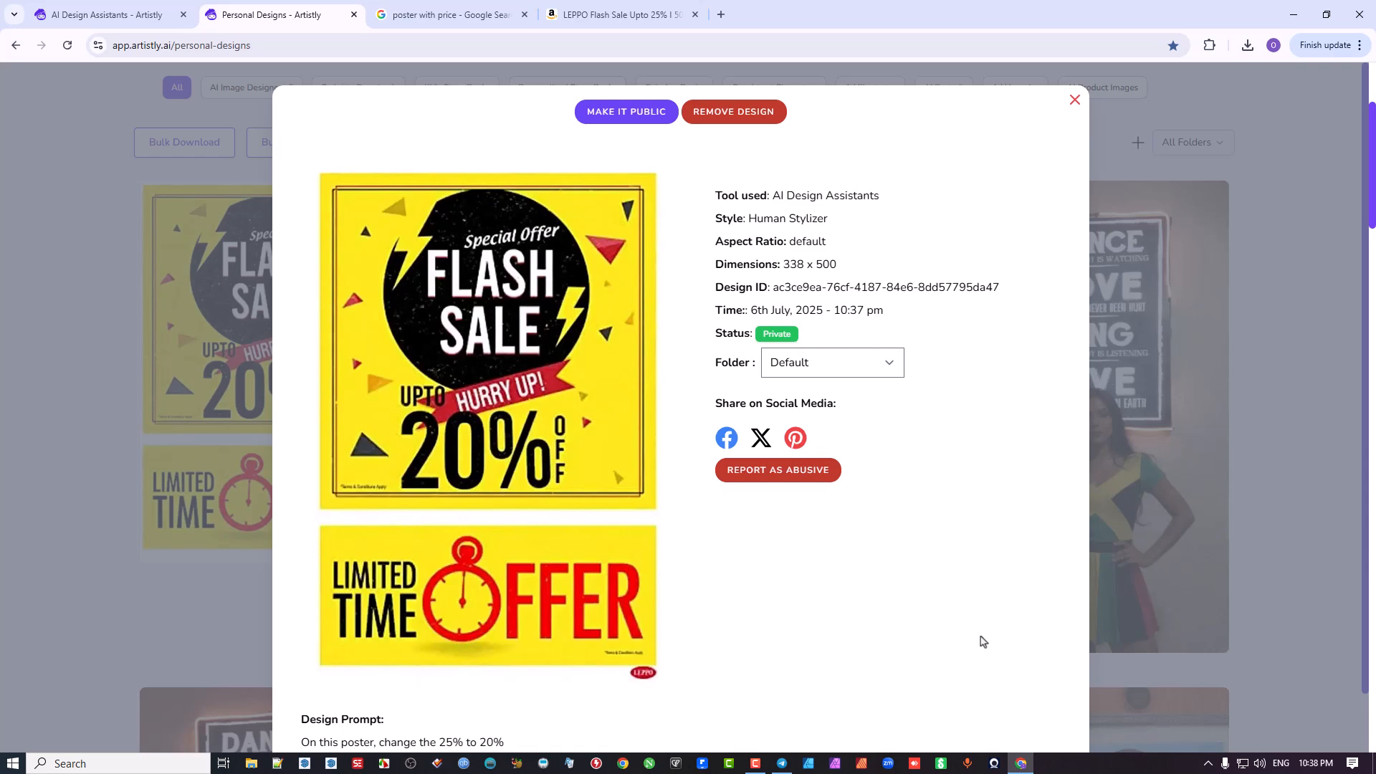
left_click(1075, 99)
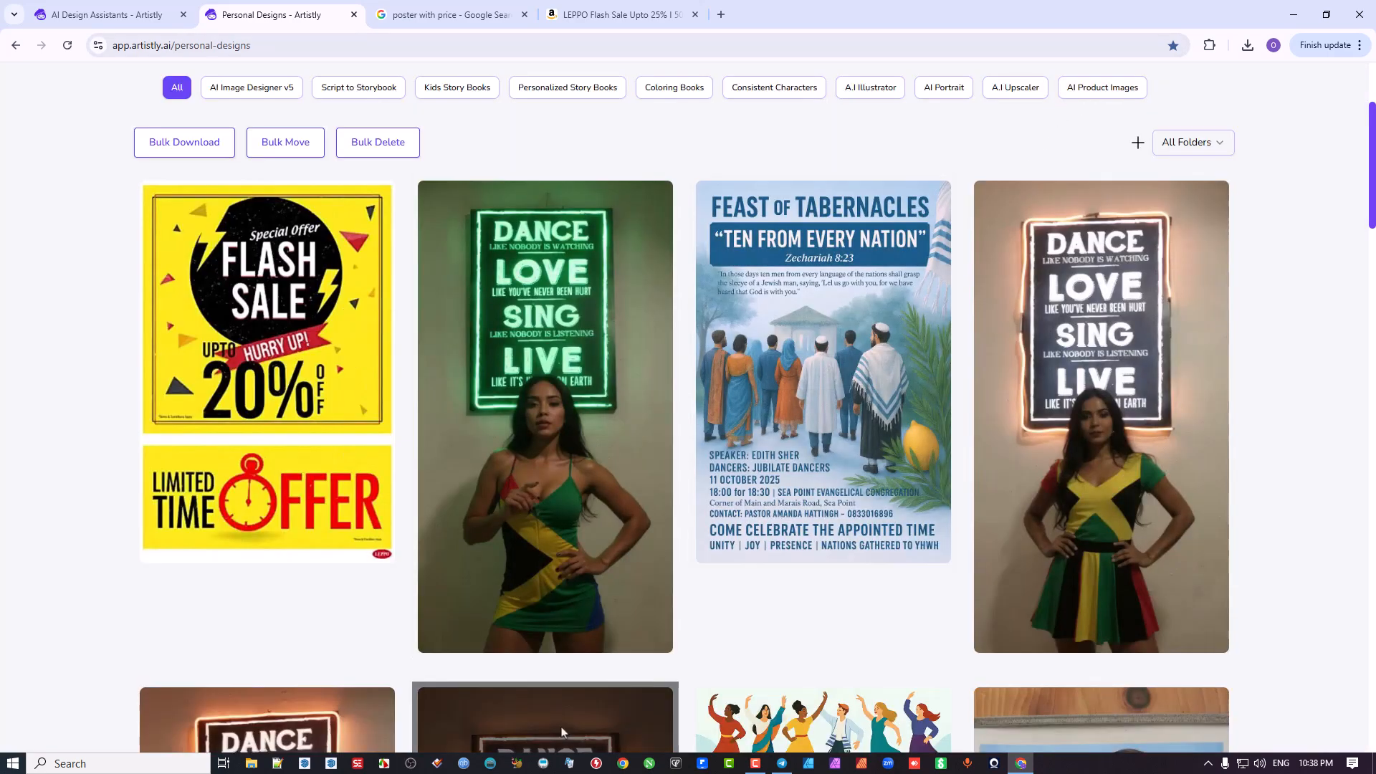
scroll(541, 459, "up", 3)
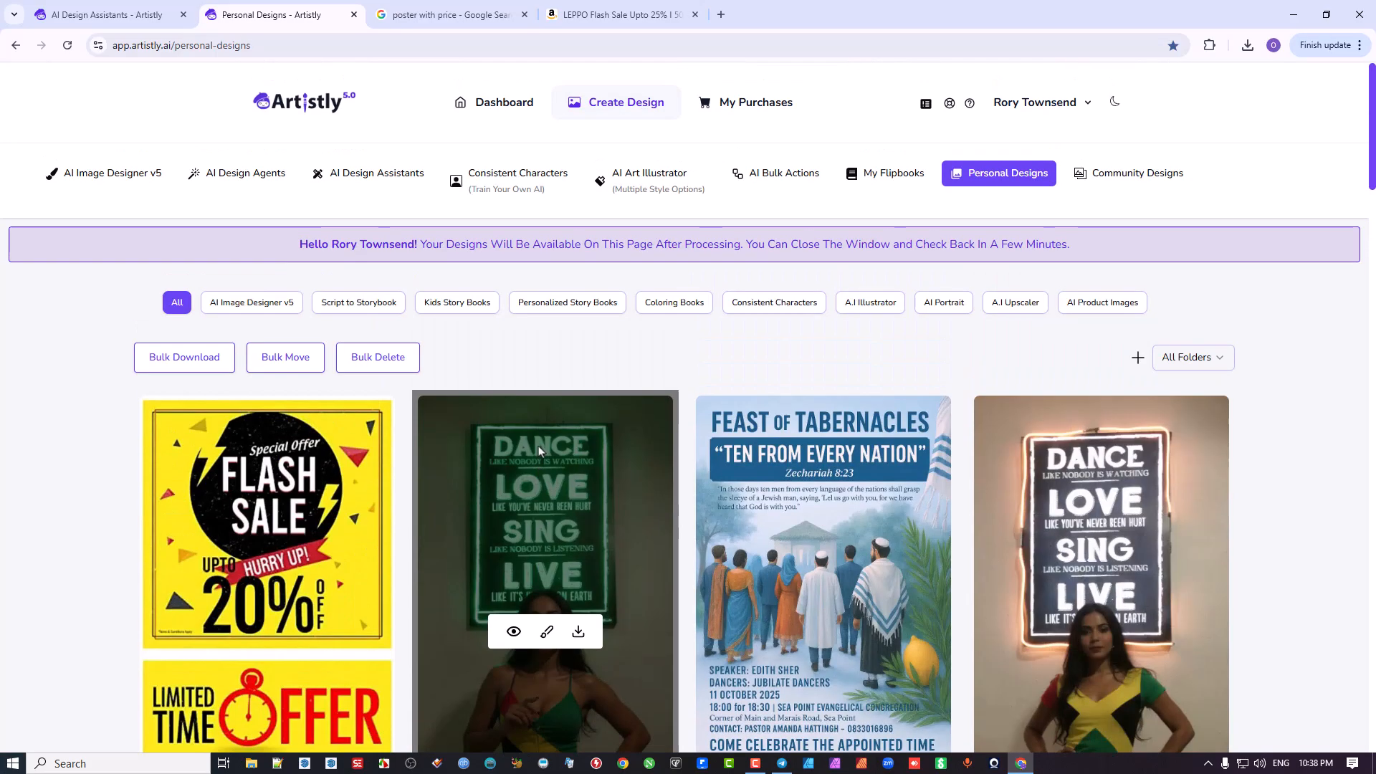
scroll(227, 599, "down", 2)
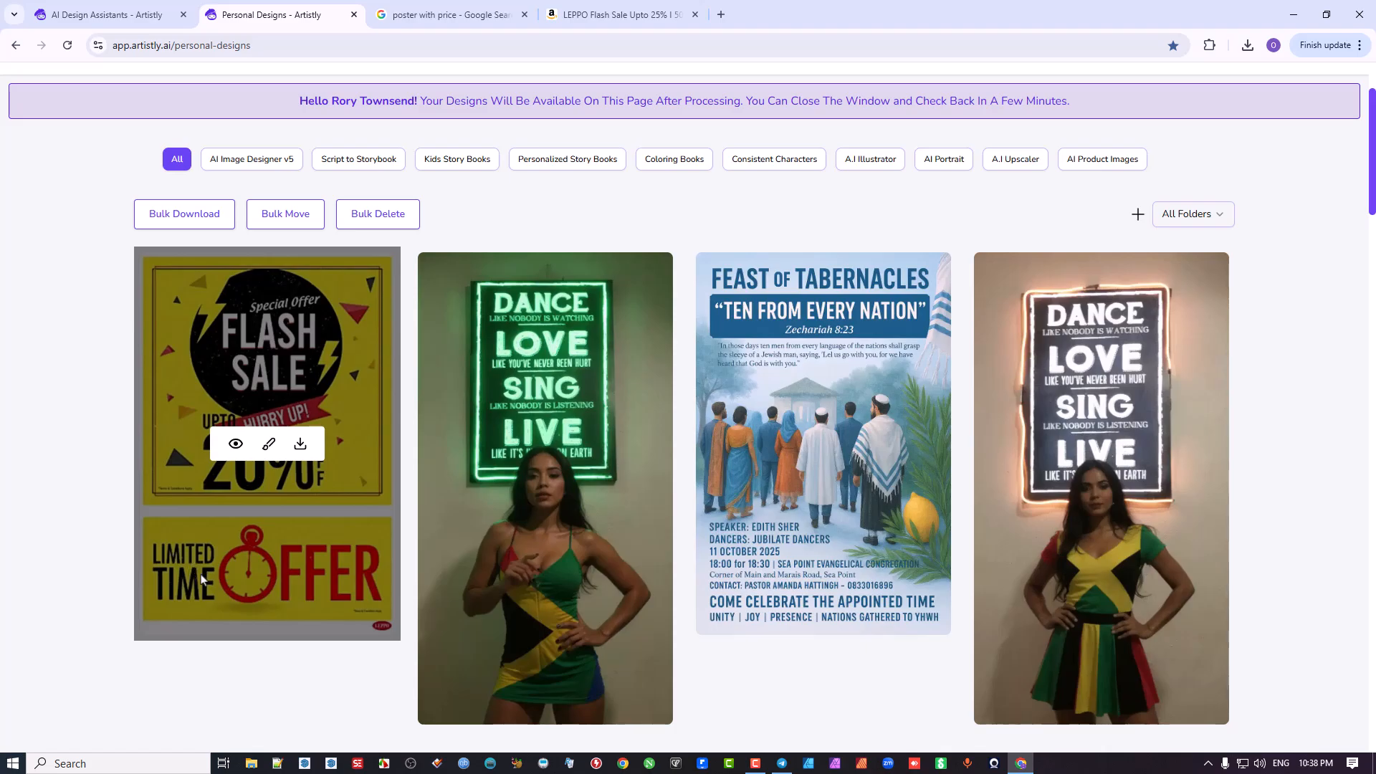
Return to the AI Design Assistants, select the Human Stylizer category, and choose the 20% flash sale poster from the media library.
scroll(566, 402, "up", 2)
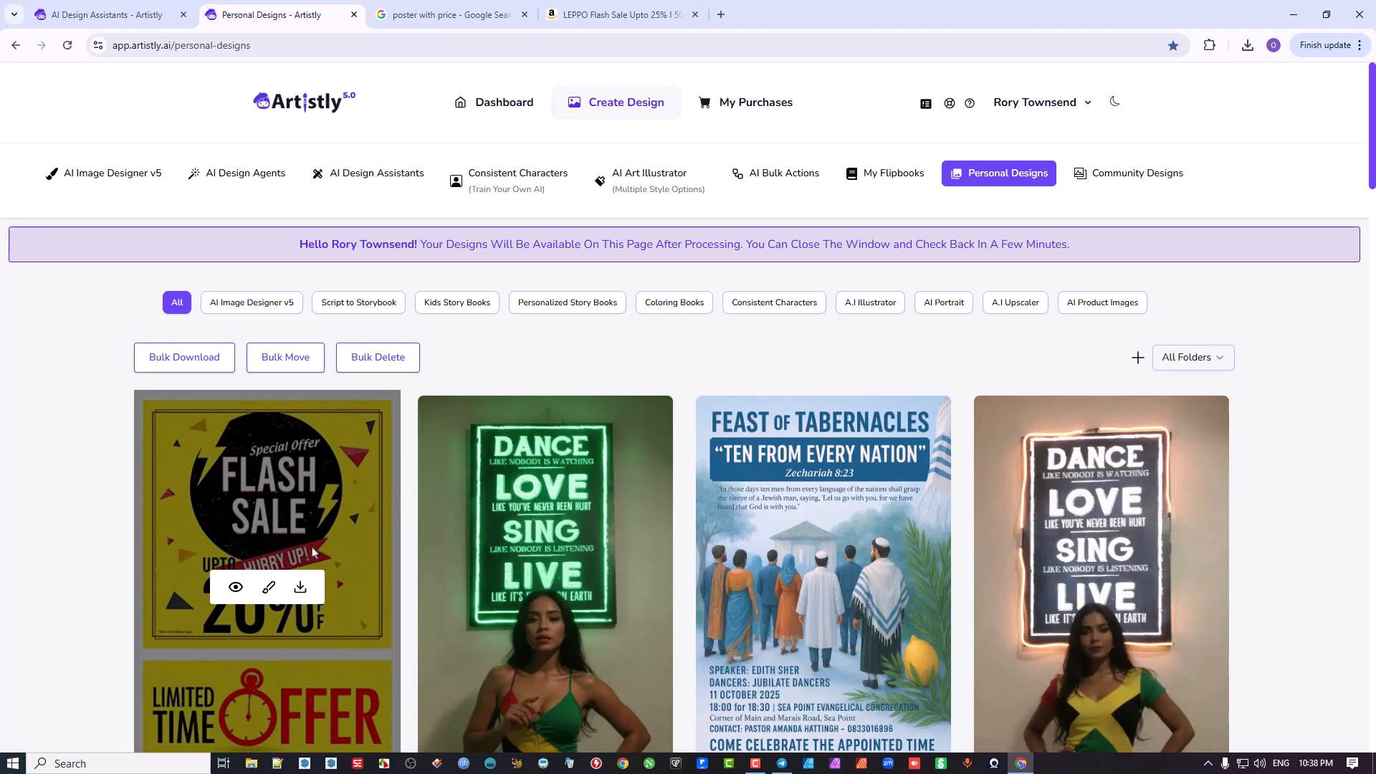
left_click(380, 182)
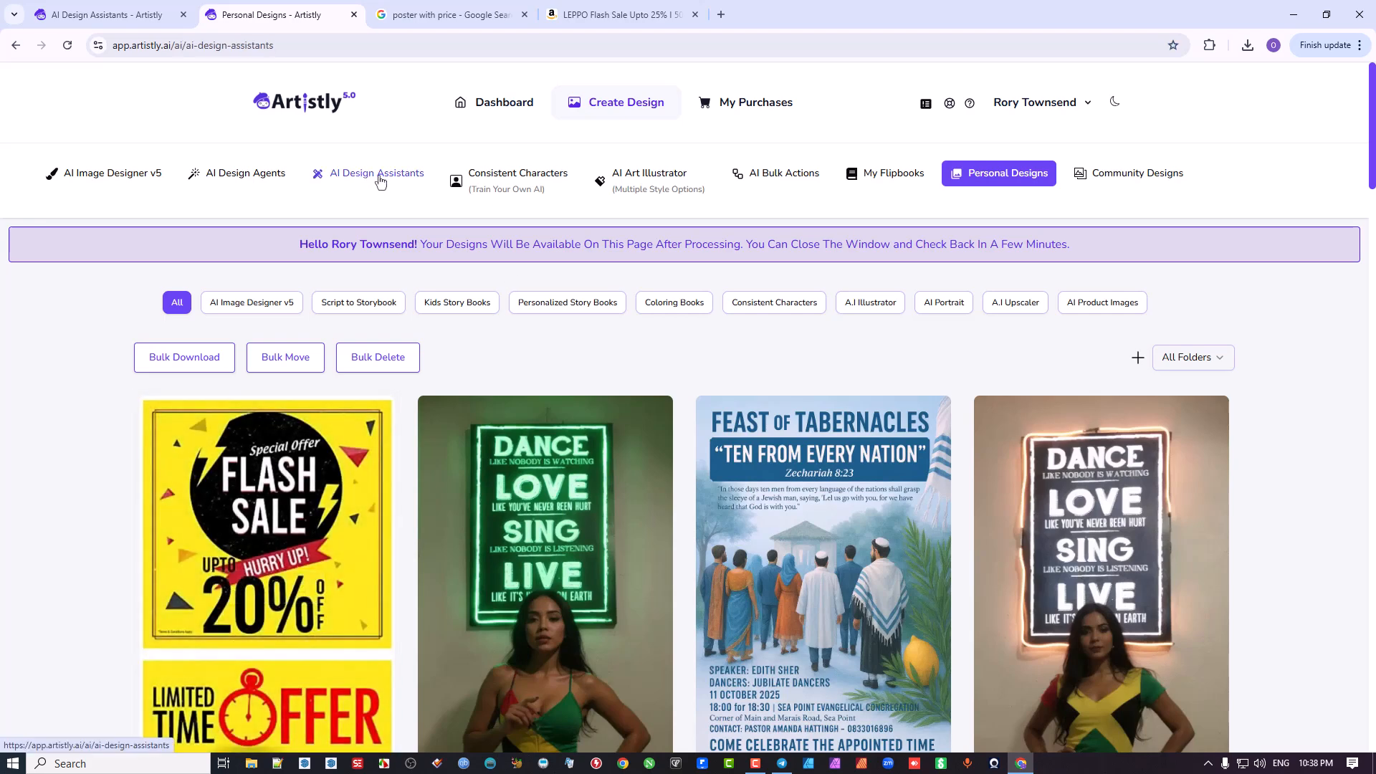
left_click(866, 362)
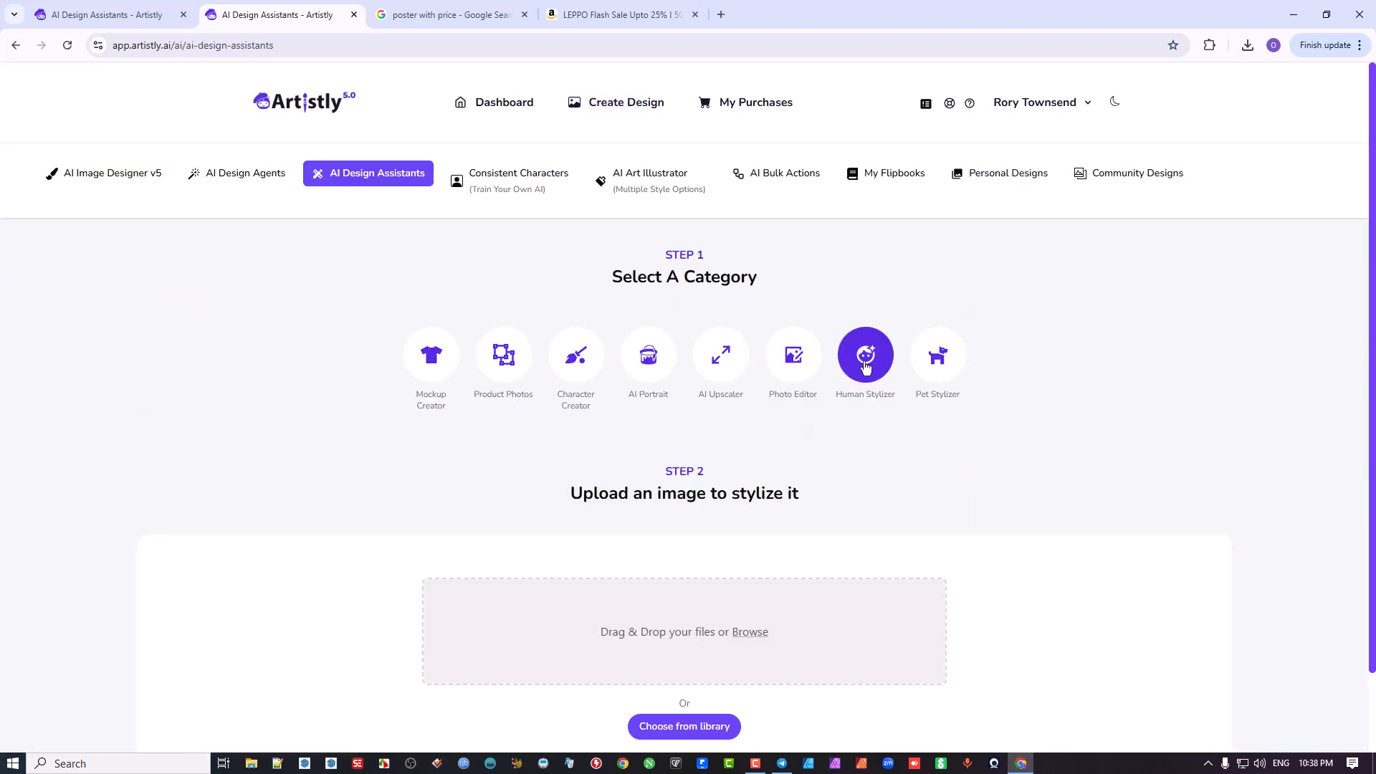
scroll(866, 366, "down", 2)
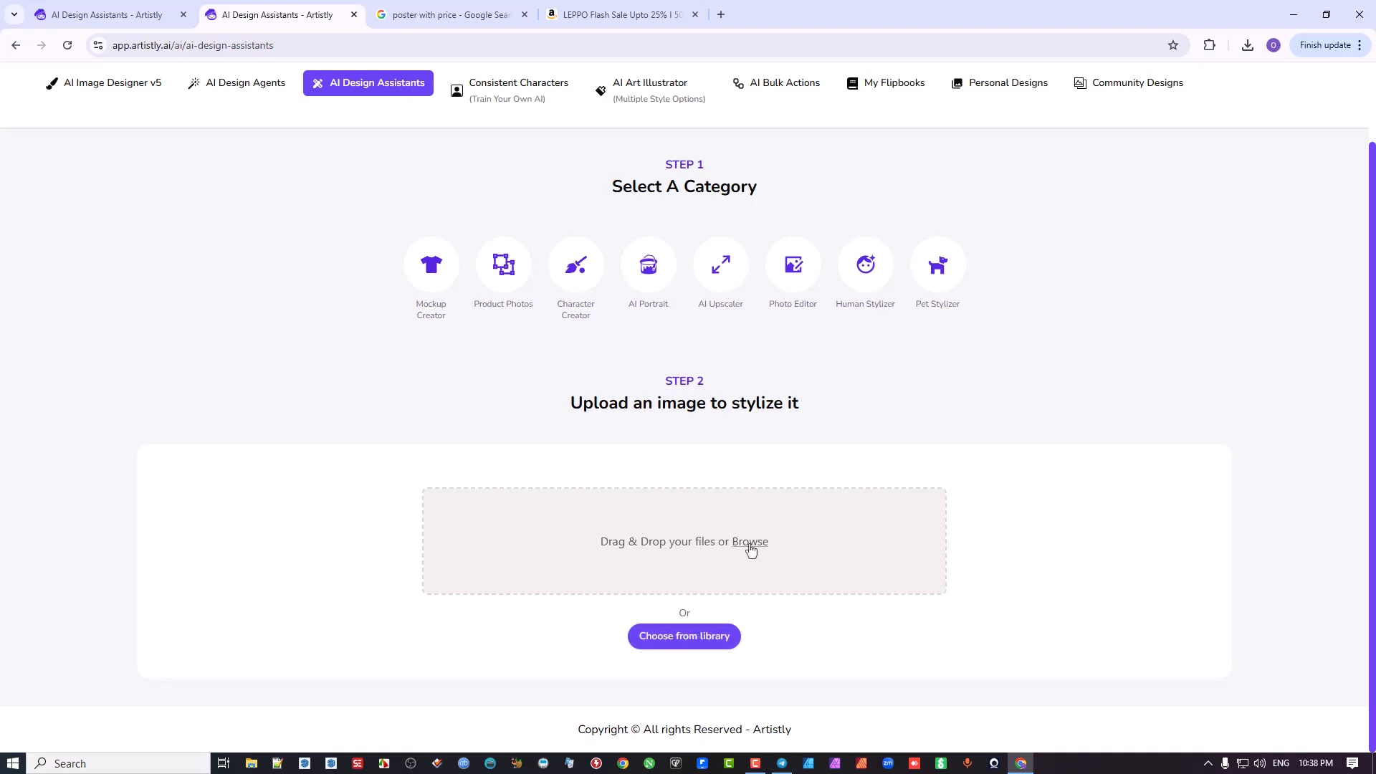
left_click(685, 637)
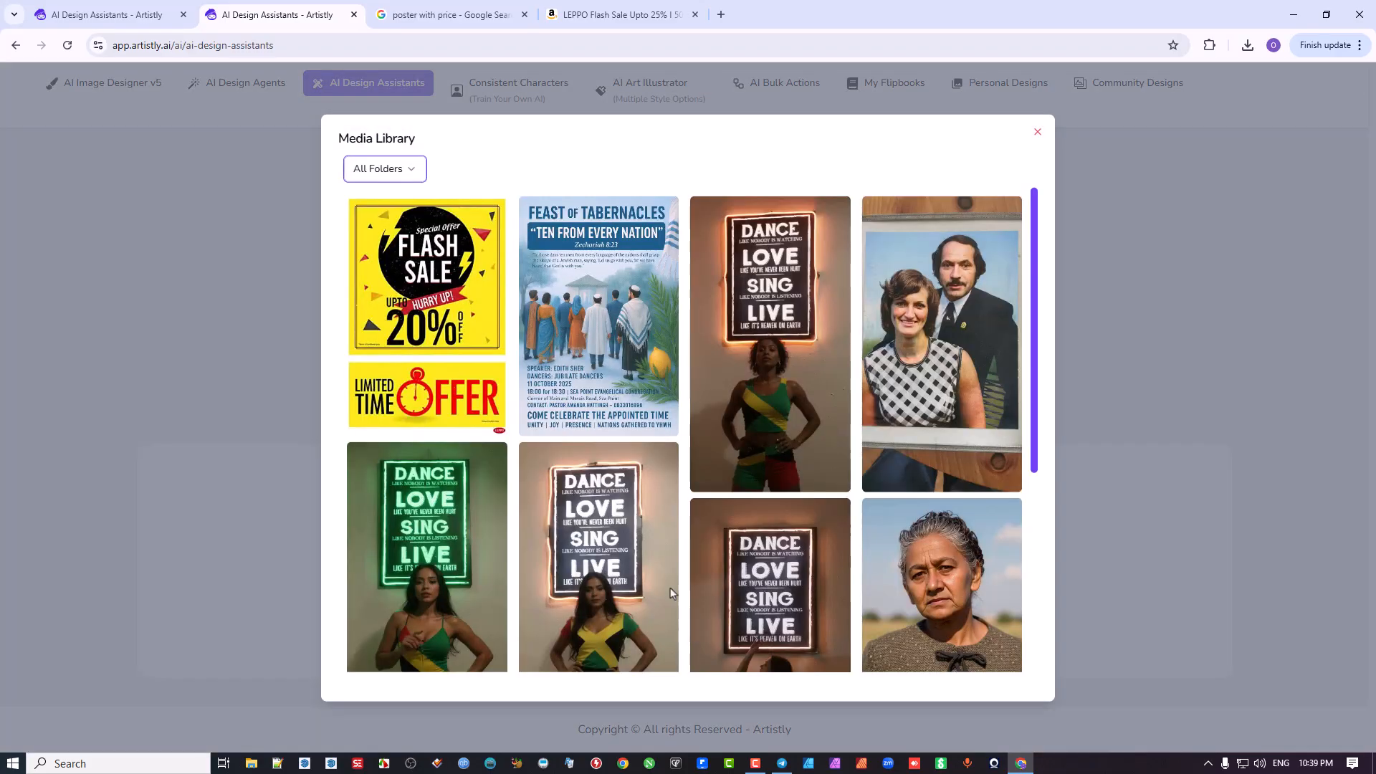
left_click(430, 330)
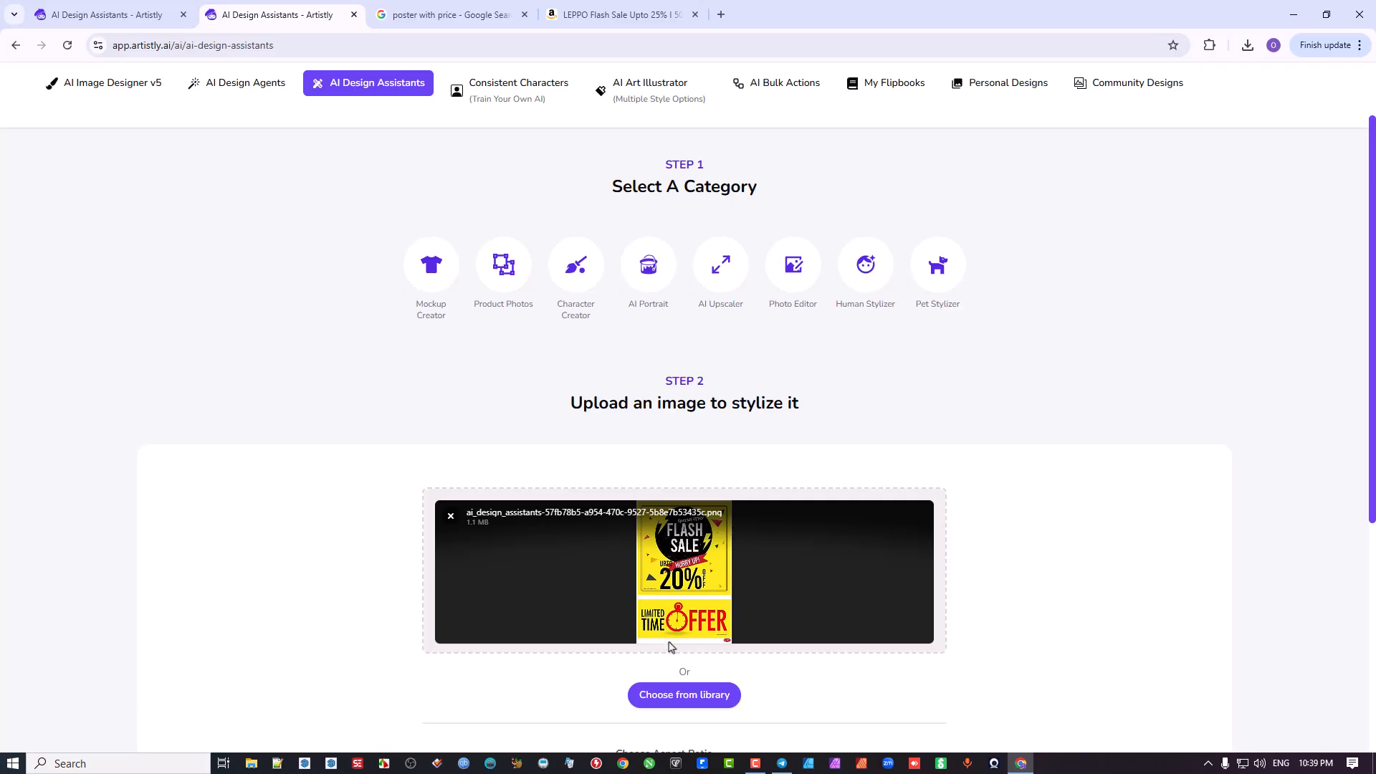
Enter 'Change "TIME" to MAN' as the styling instruction for the flash sale poster and stylize the image.
scroll(667, 638, "down", 2)
scroll(668, 638, "down", 3)
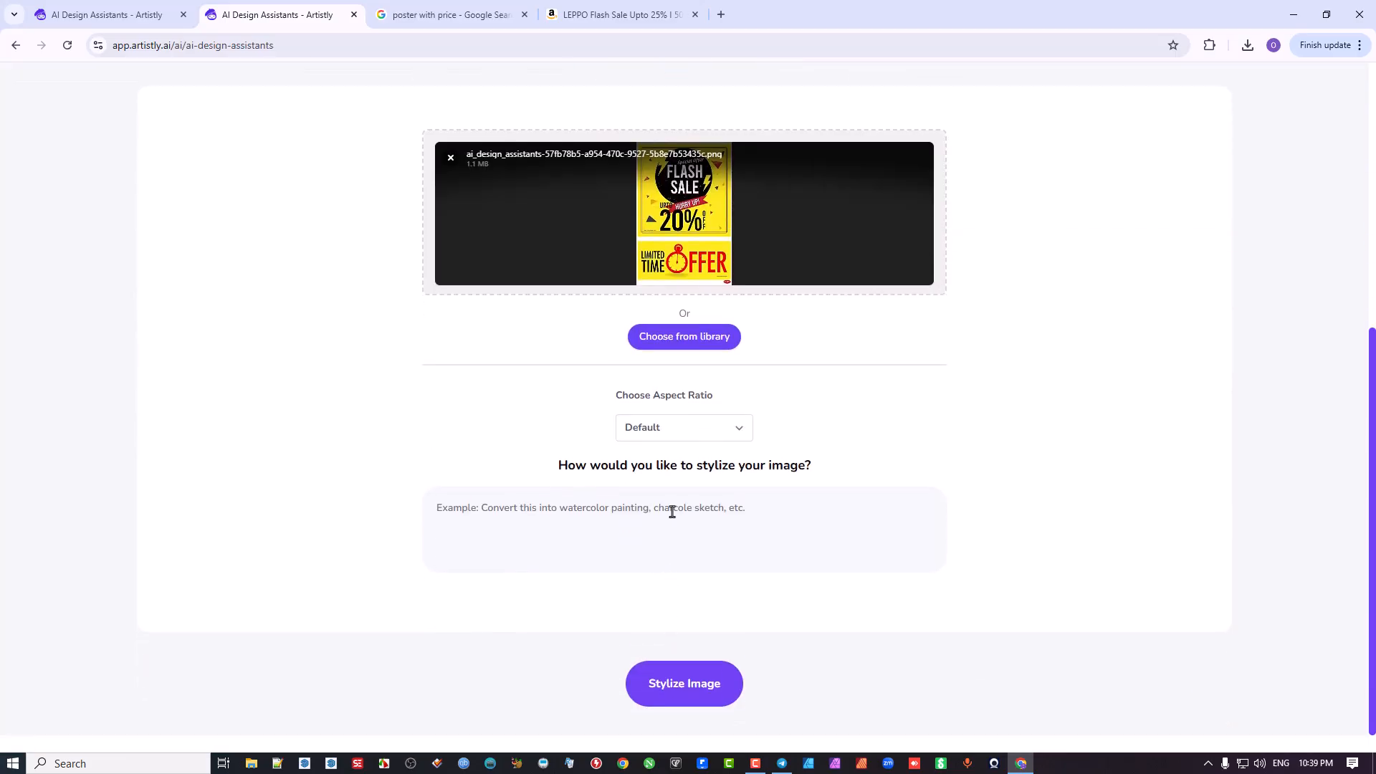
left_click(684, 453)
type("Chan")
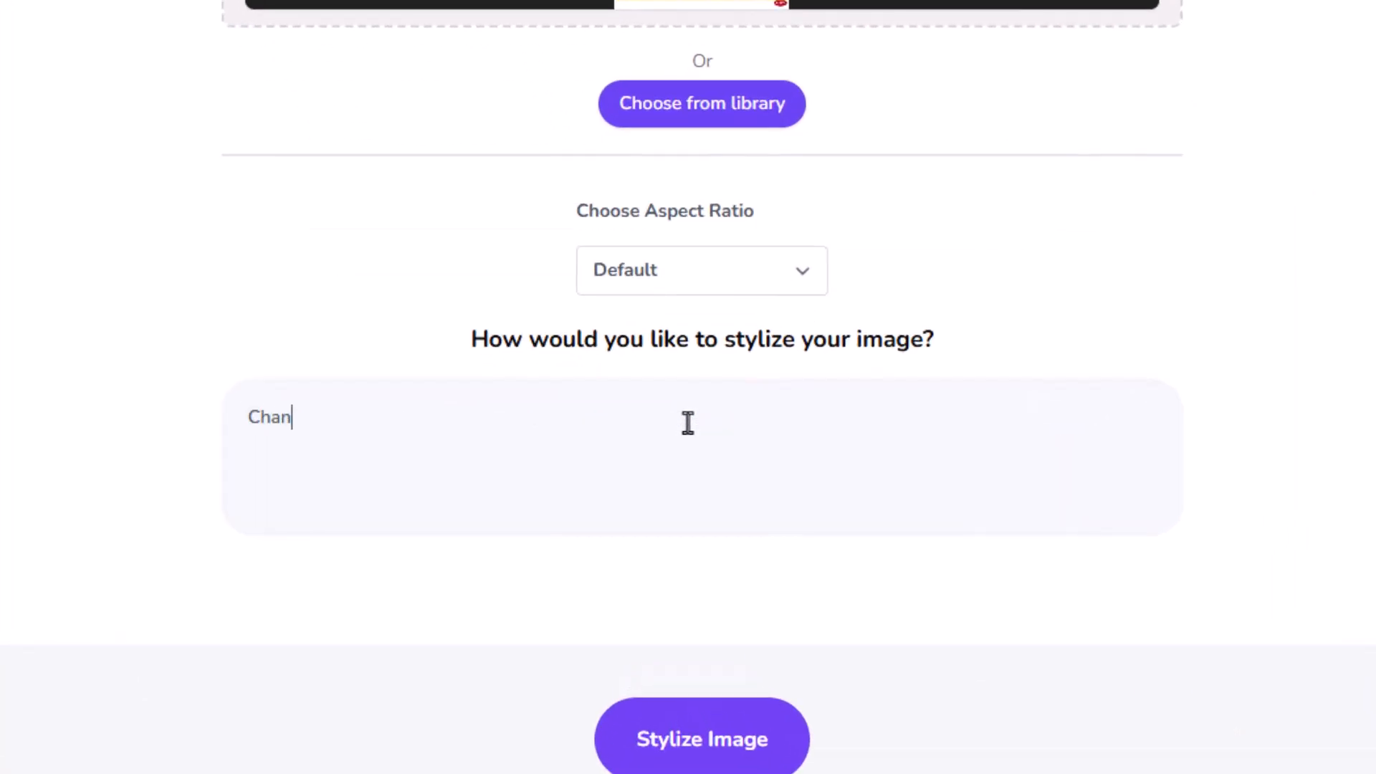
type("ge \"TIME\" to")
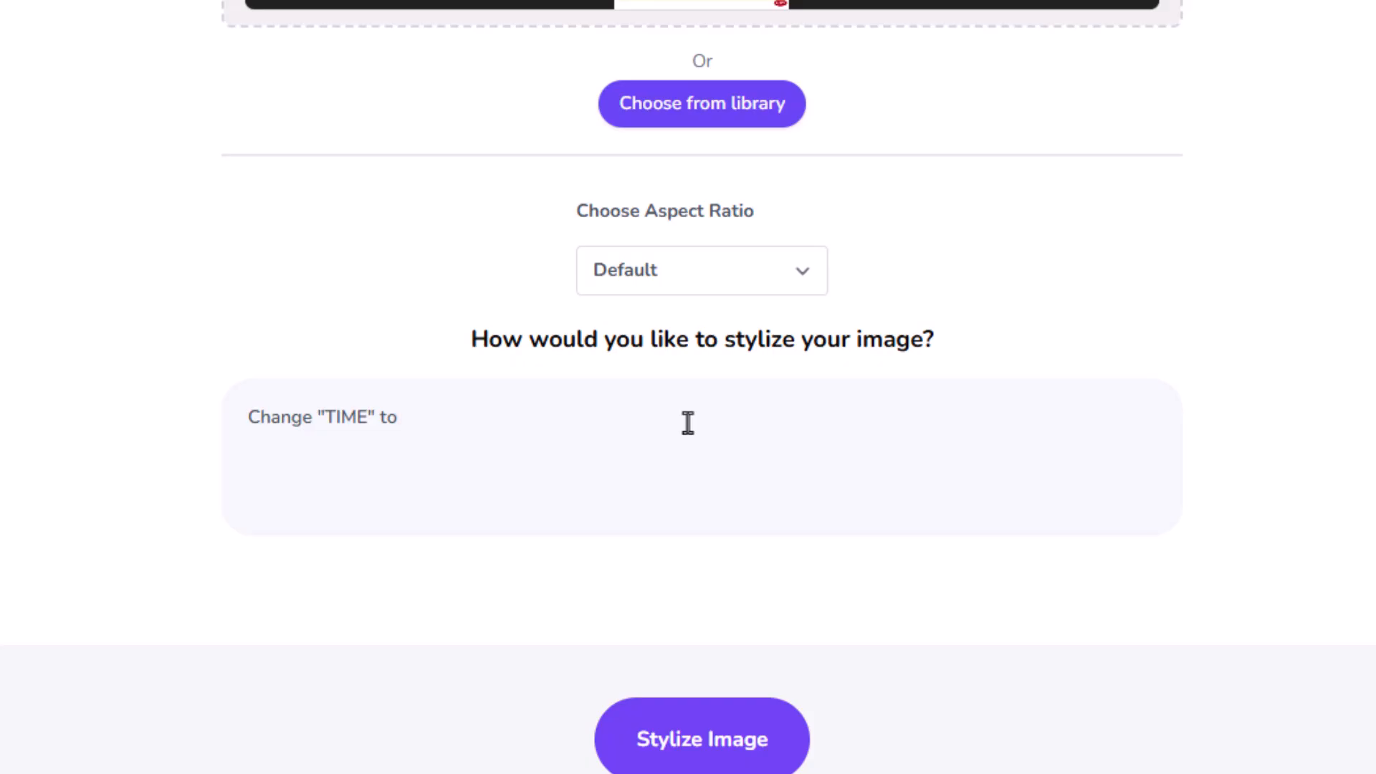
type("MAN")
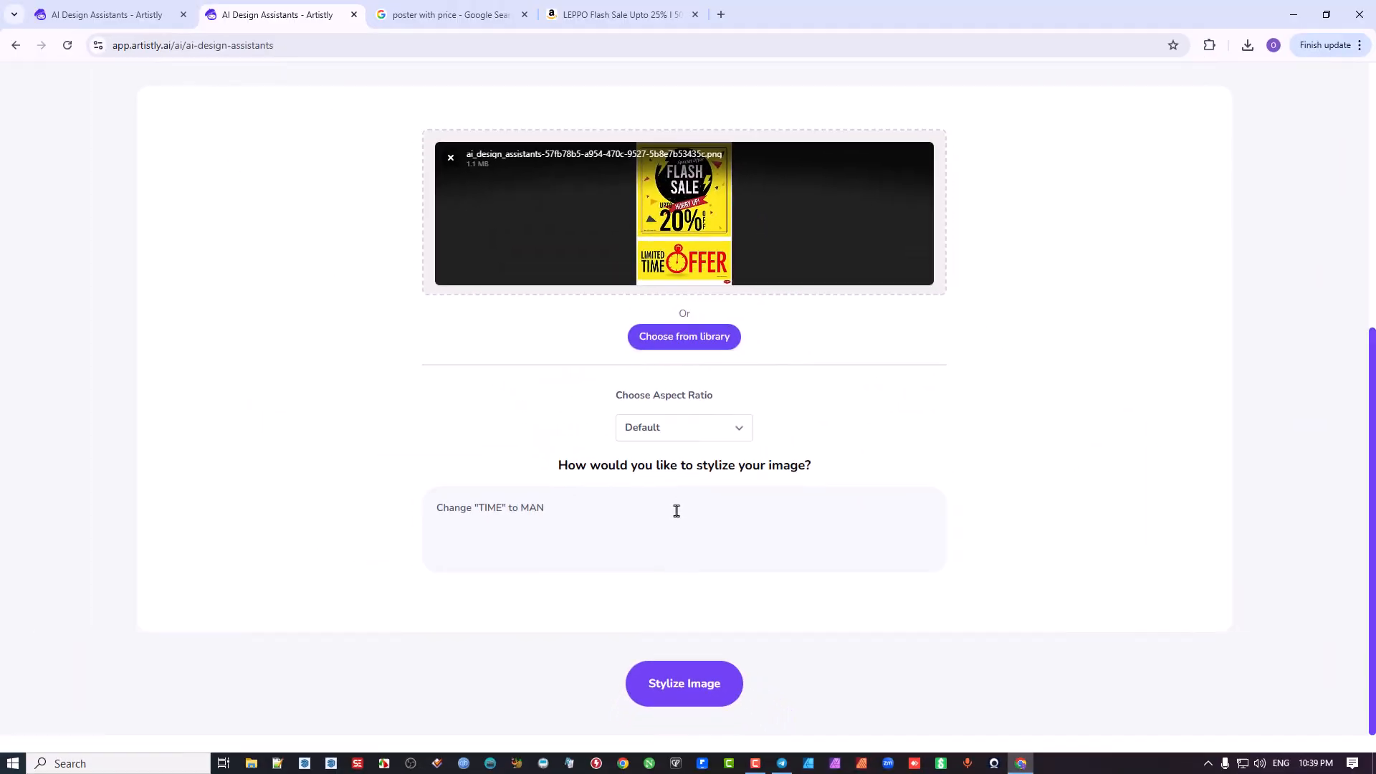
left_click(704, 689)
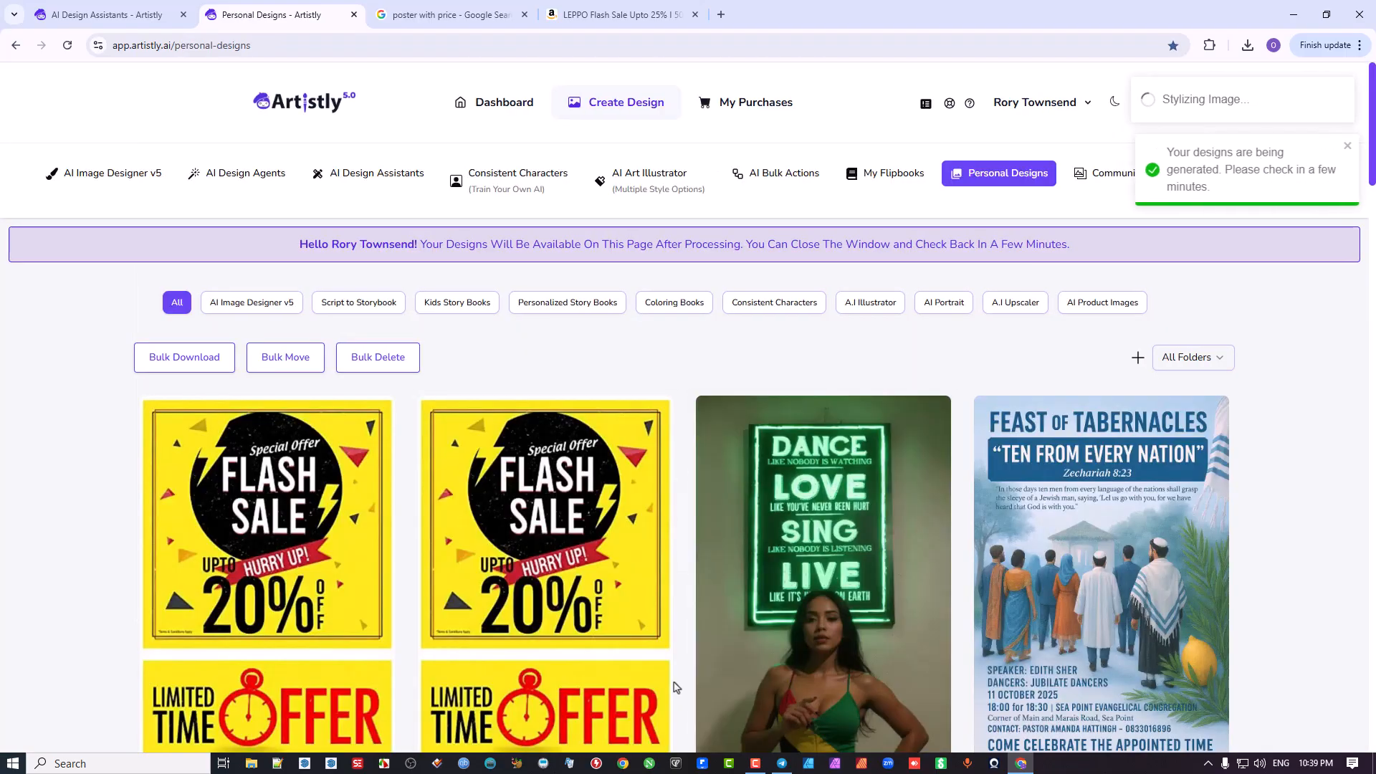
Refresh Personal Designs and open the preview of the newly stylized flash sale poster.
scroll(412, 489, "down", 5)
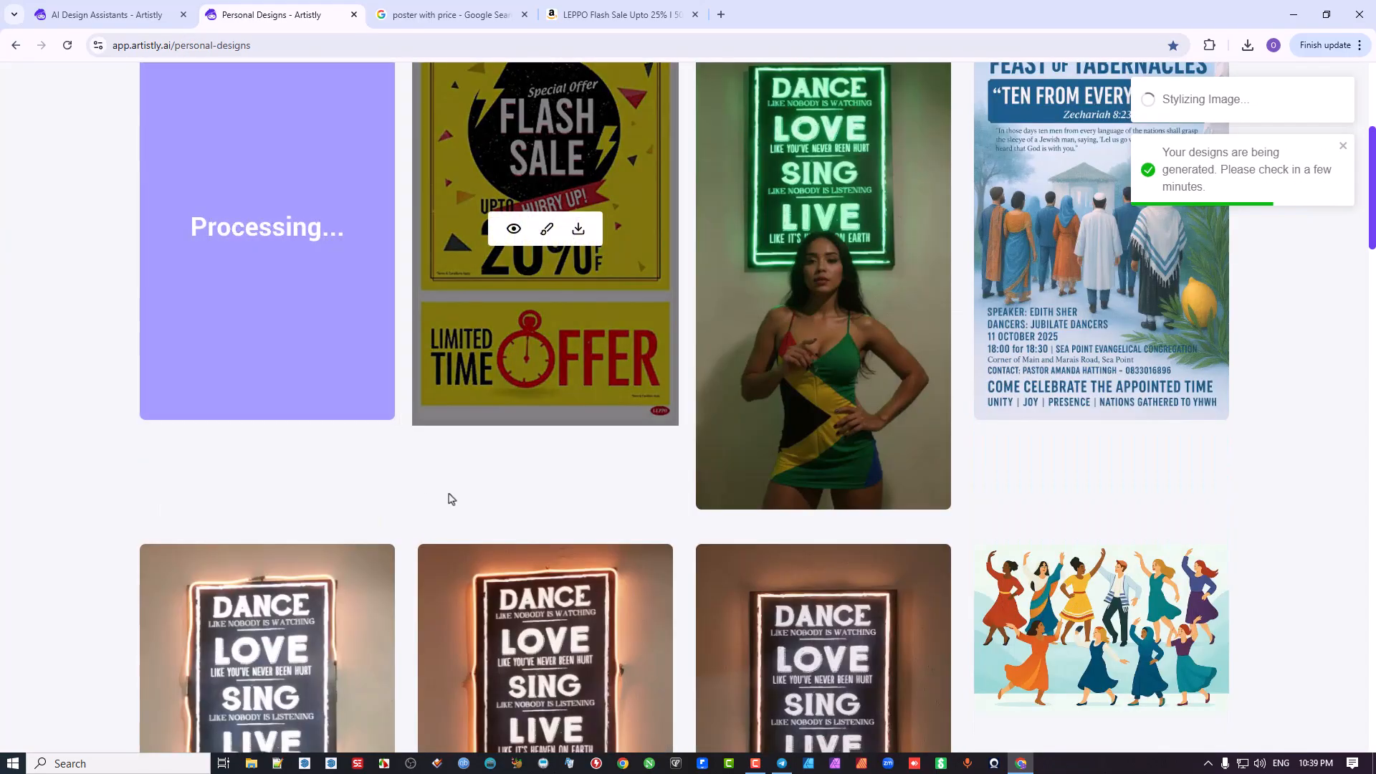
scroll(447, 494, "up", 3)
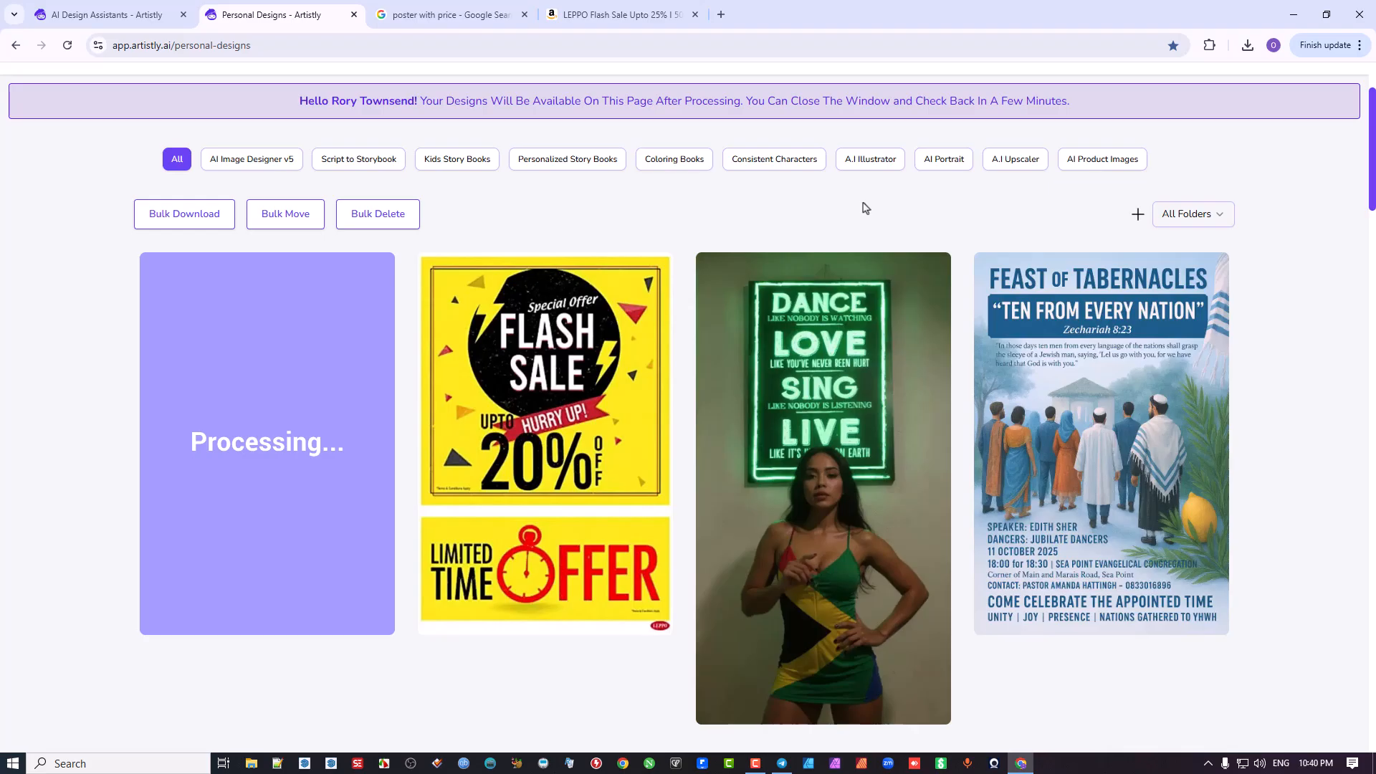
mouse_move(655, 262)
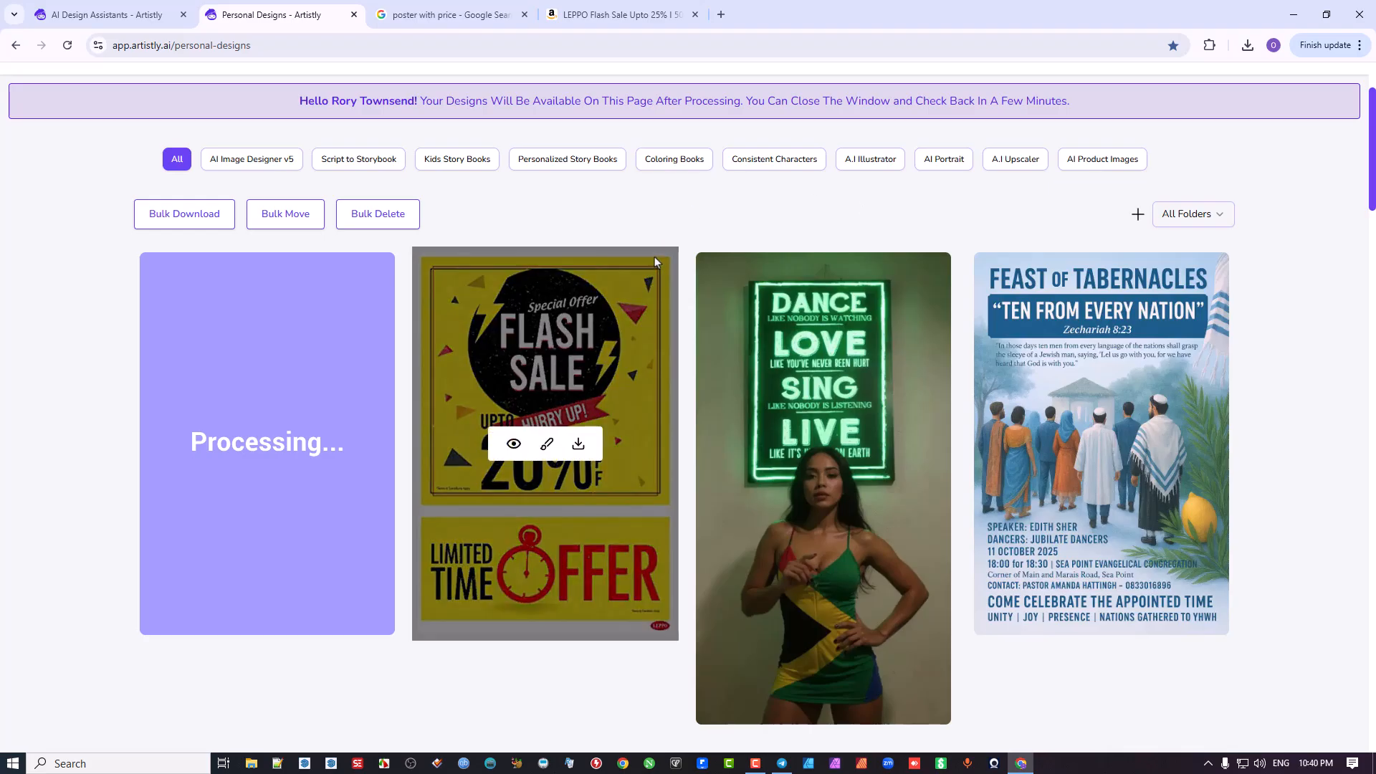
left_click(67, 48)
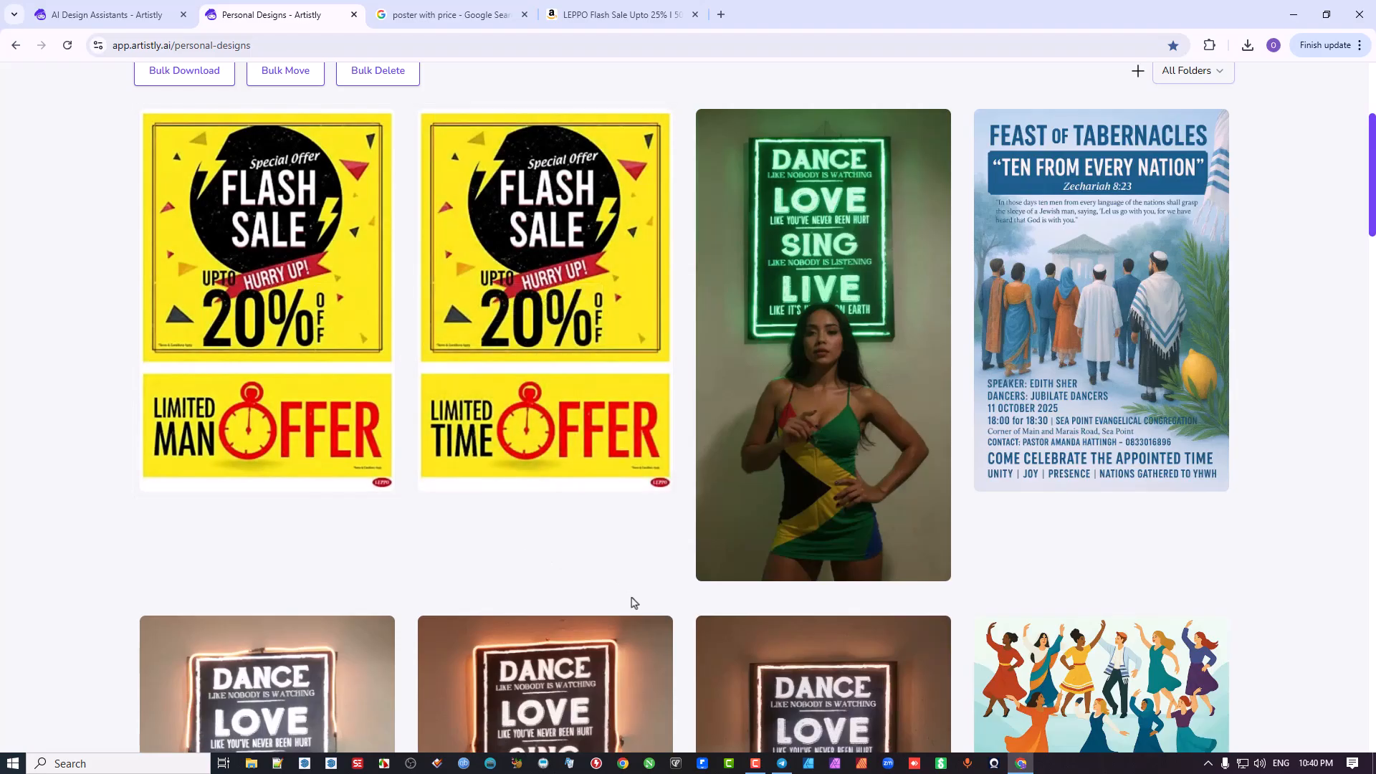
mouse_move(231, 308)
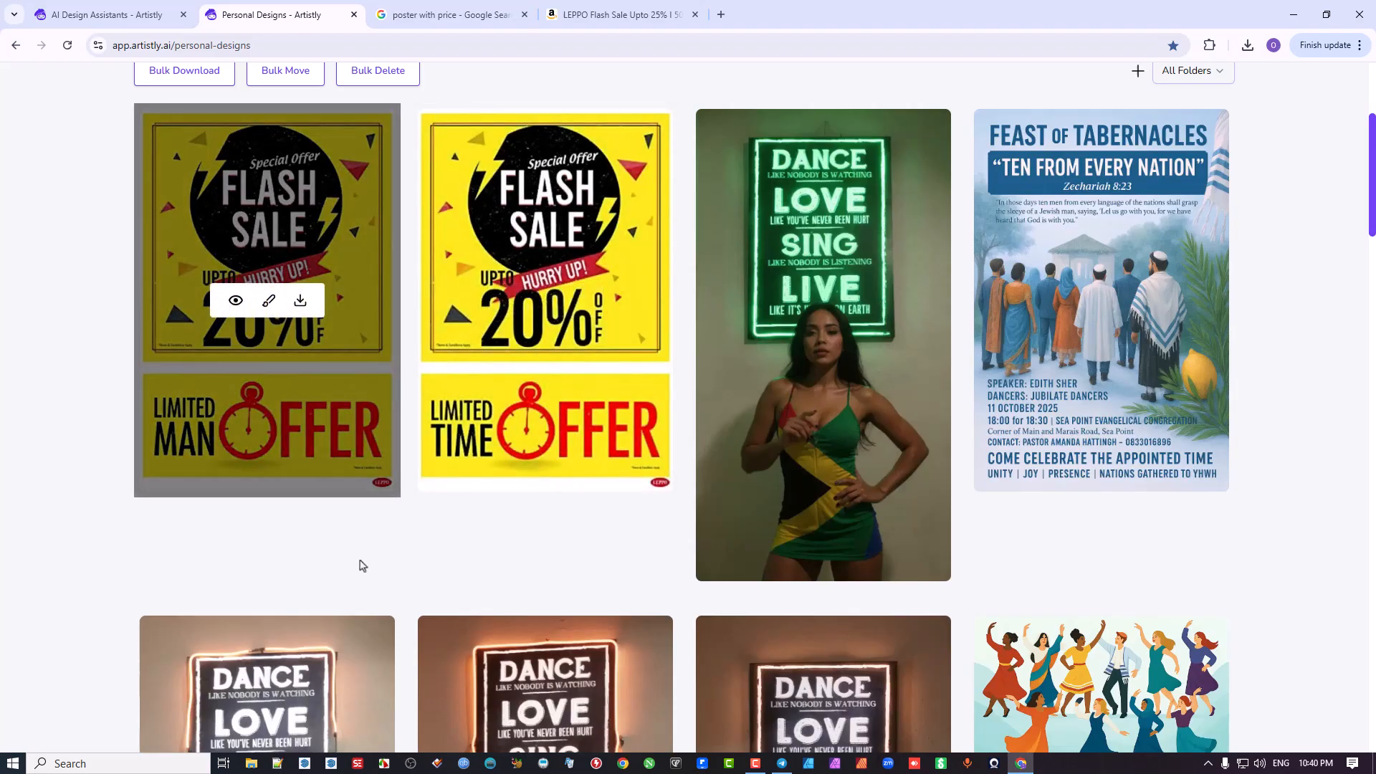
left_click(233, 307)
Open the poster image in its own browser tab, inspect it enlarged from top to bottom, and close both the tab and the preview.
right_click(451, 432)
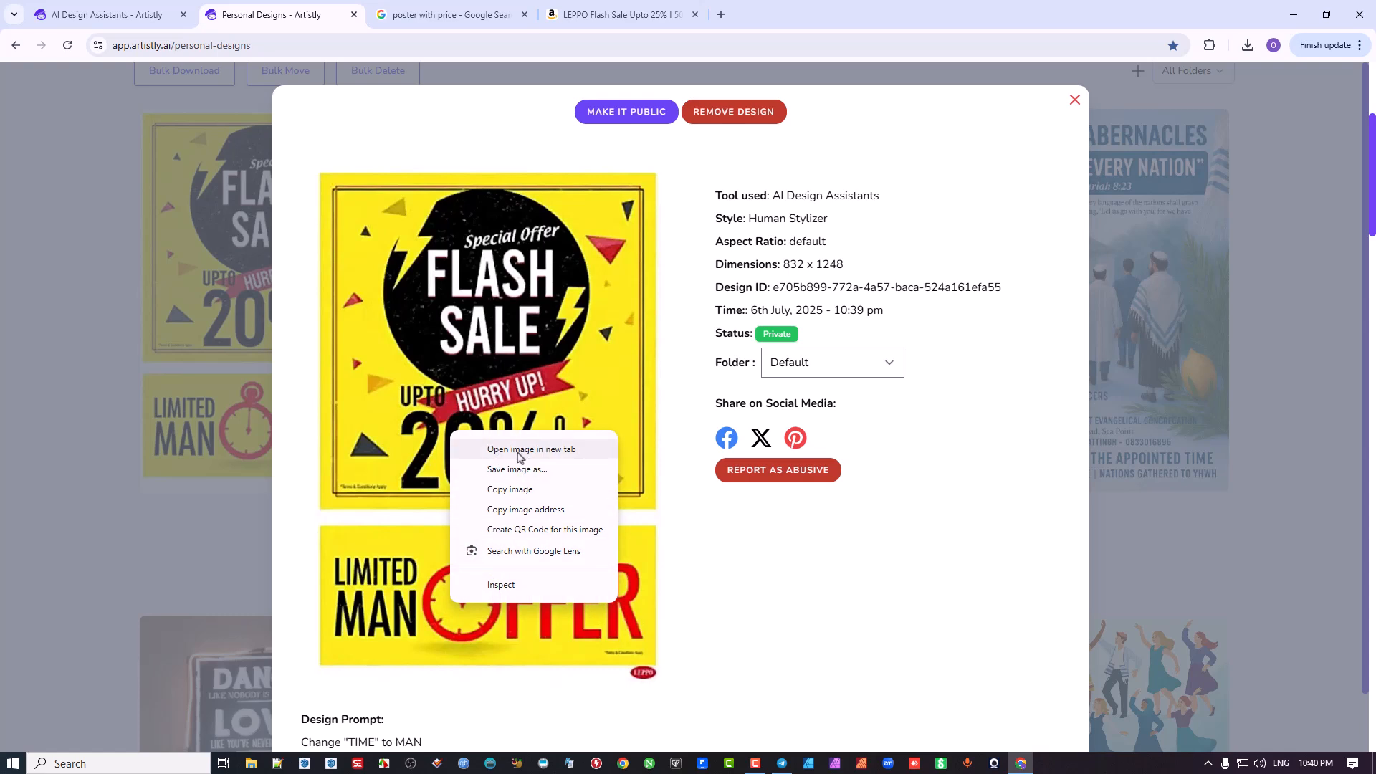
left_click(518, 450)
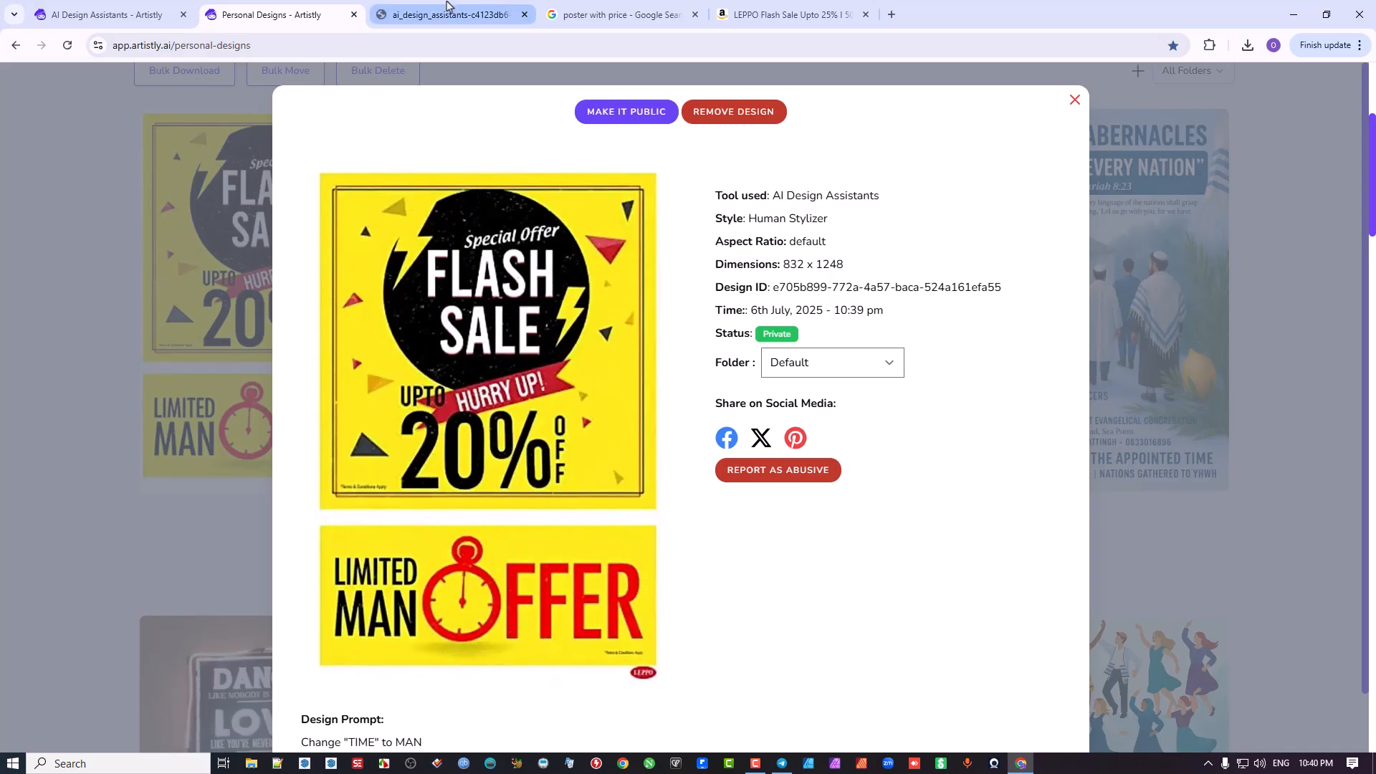
left_click(450, 13)
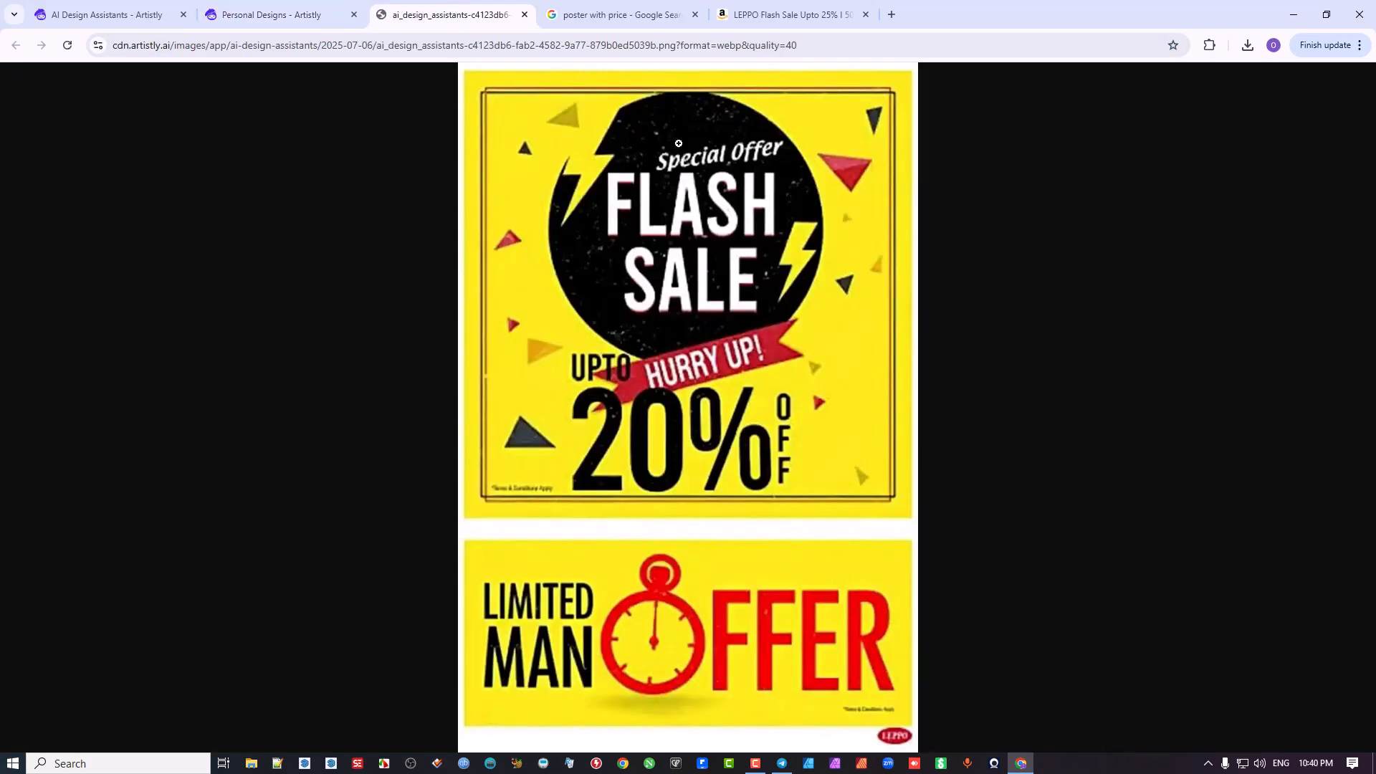
left_click(642, 223)
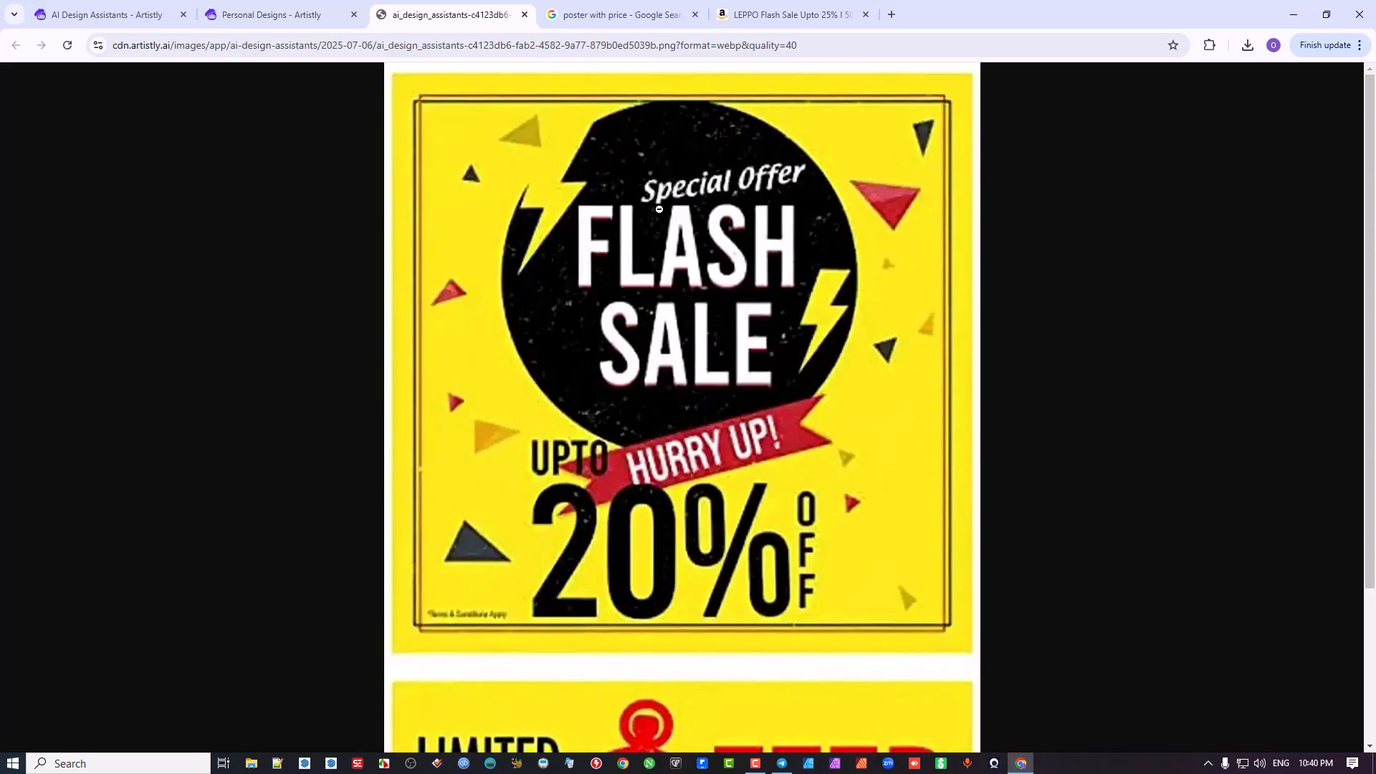
scroll(660, 209, "down", 3)
scroll(665, 206, "up", 3)
scroll(675, 227, "down", 3)
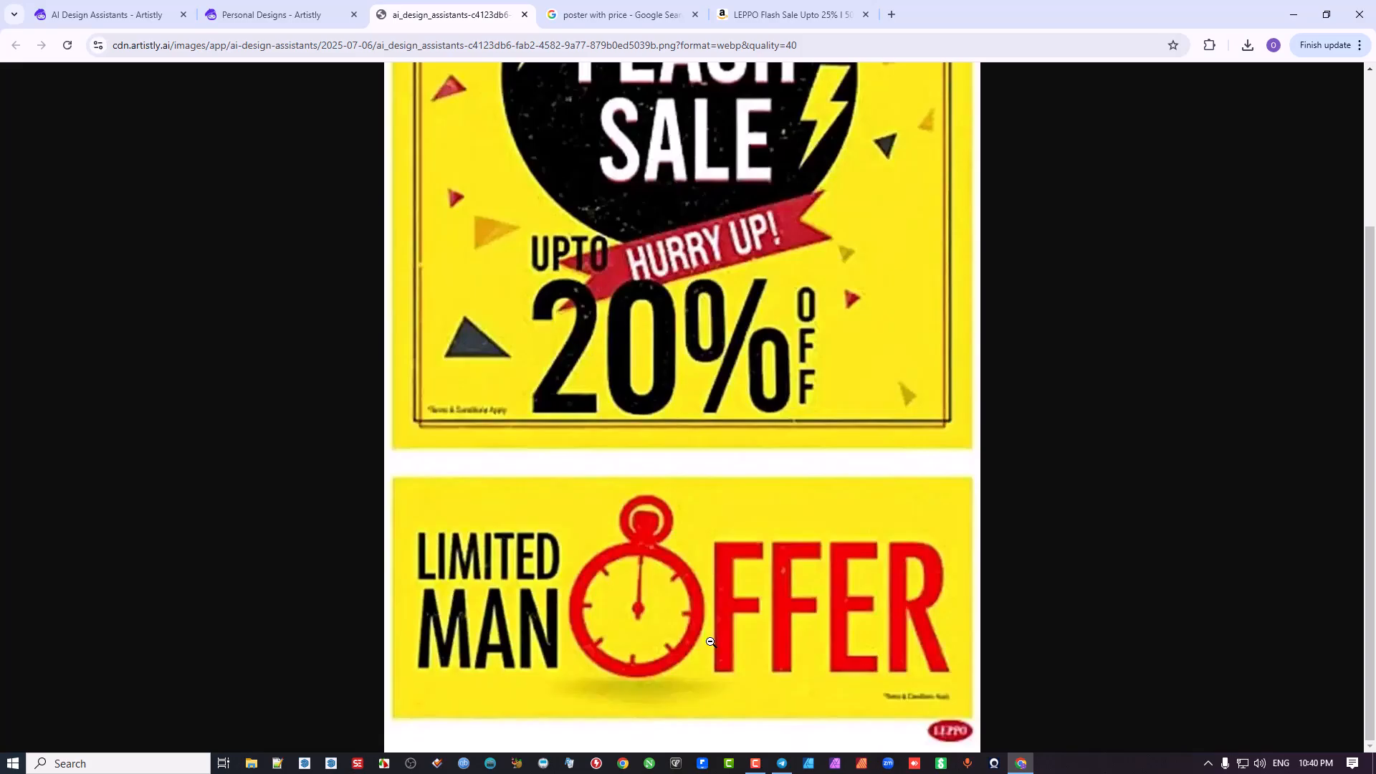
scroll(761, 518, "up", 3)
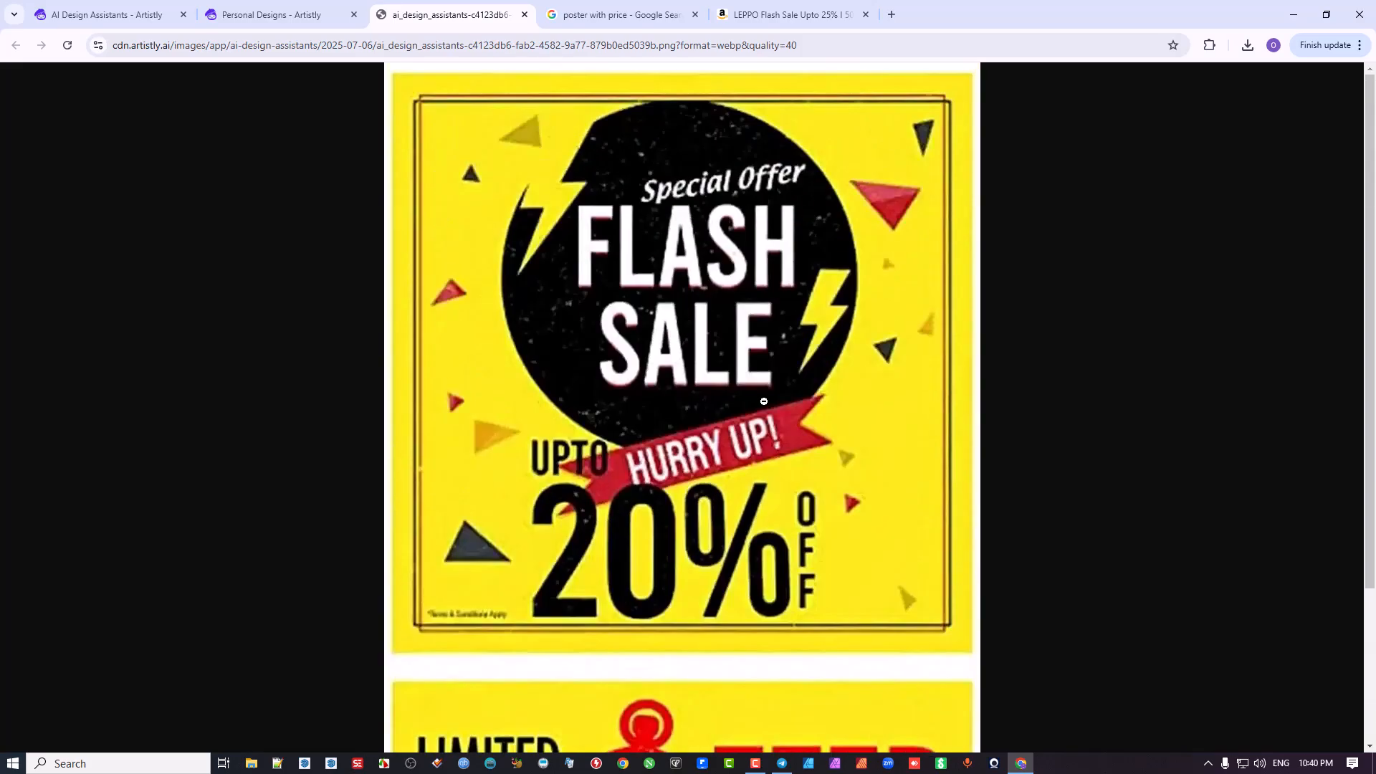
left_click(525, 14)
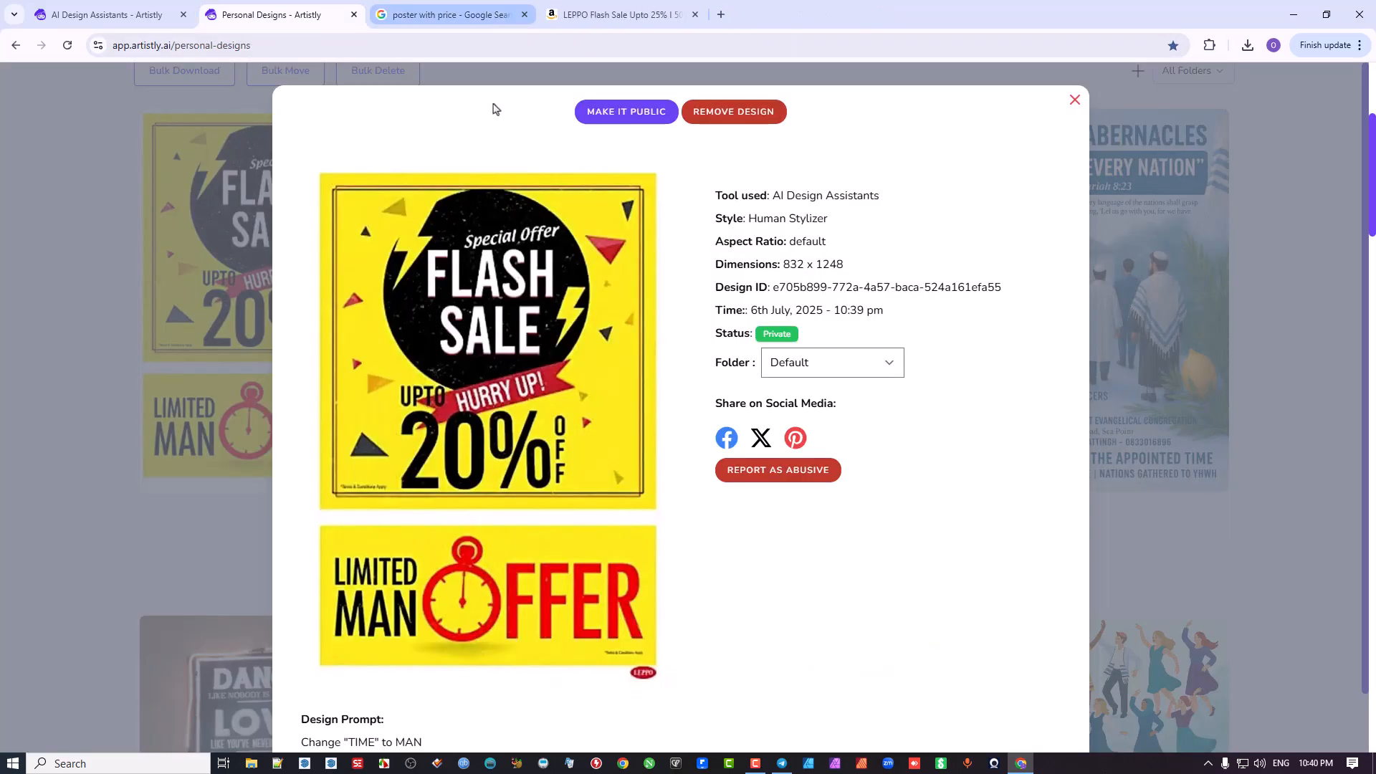
left_click(1074, 100)
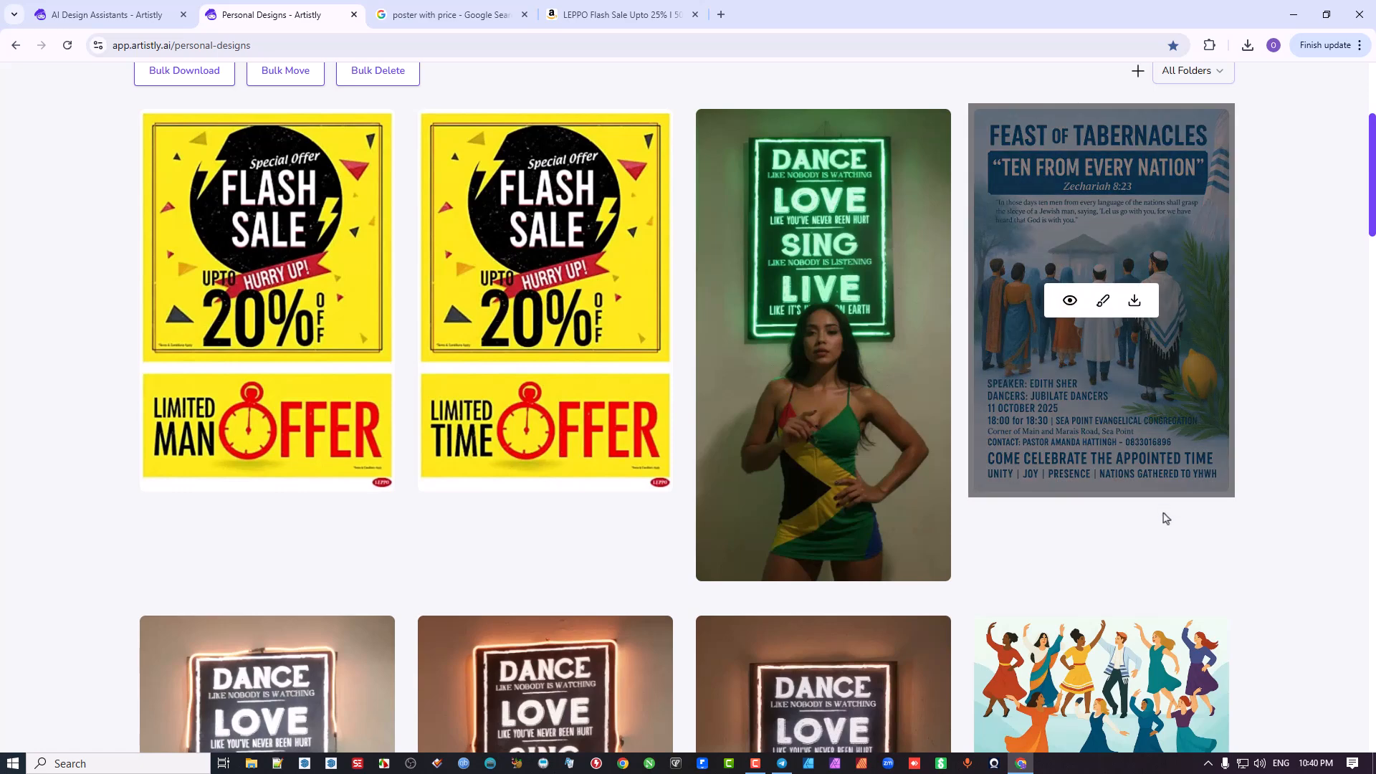
scroll(1212, 301, "down", 7)
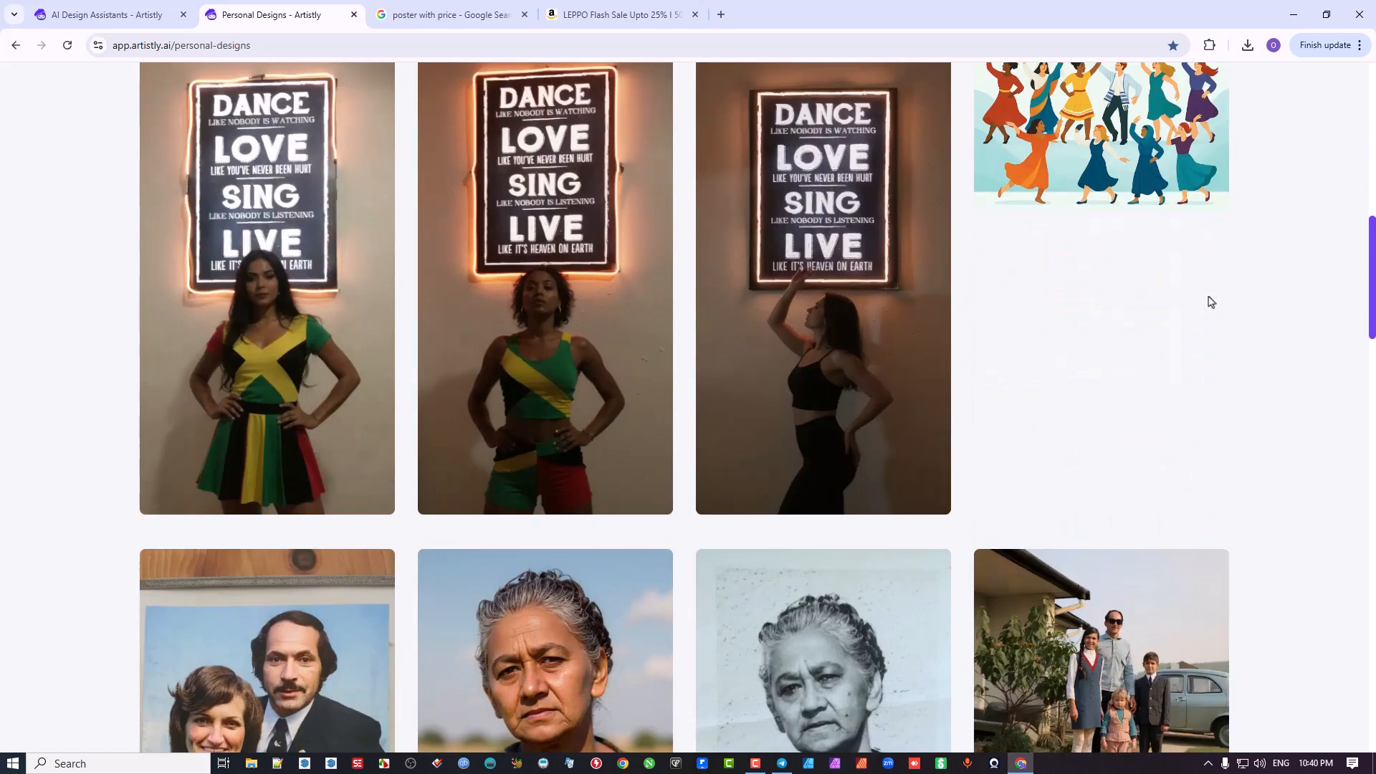
scroll(1130, 333, "up", 5)
scroll(1114, 185, "up", 2)
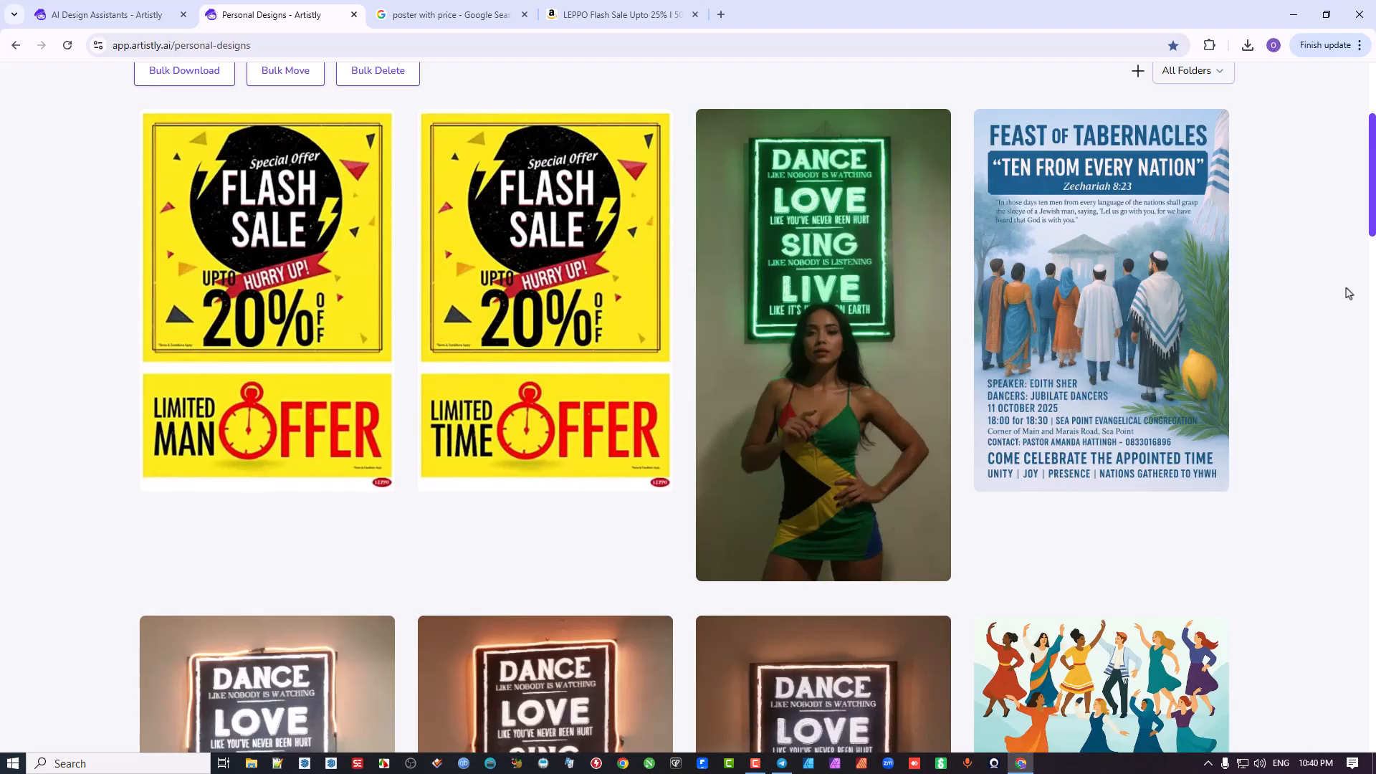
mouse_move(757, 437)
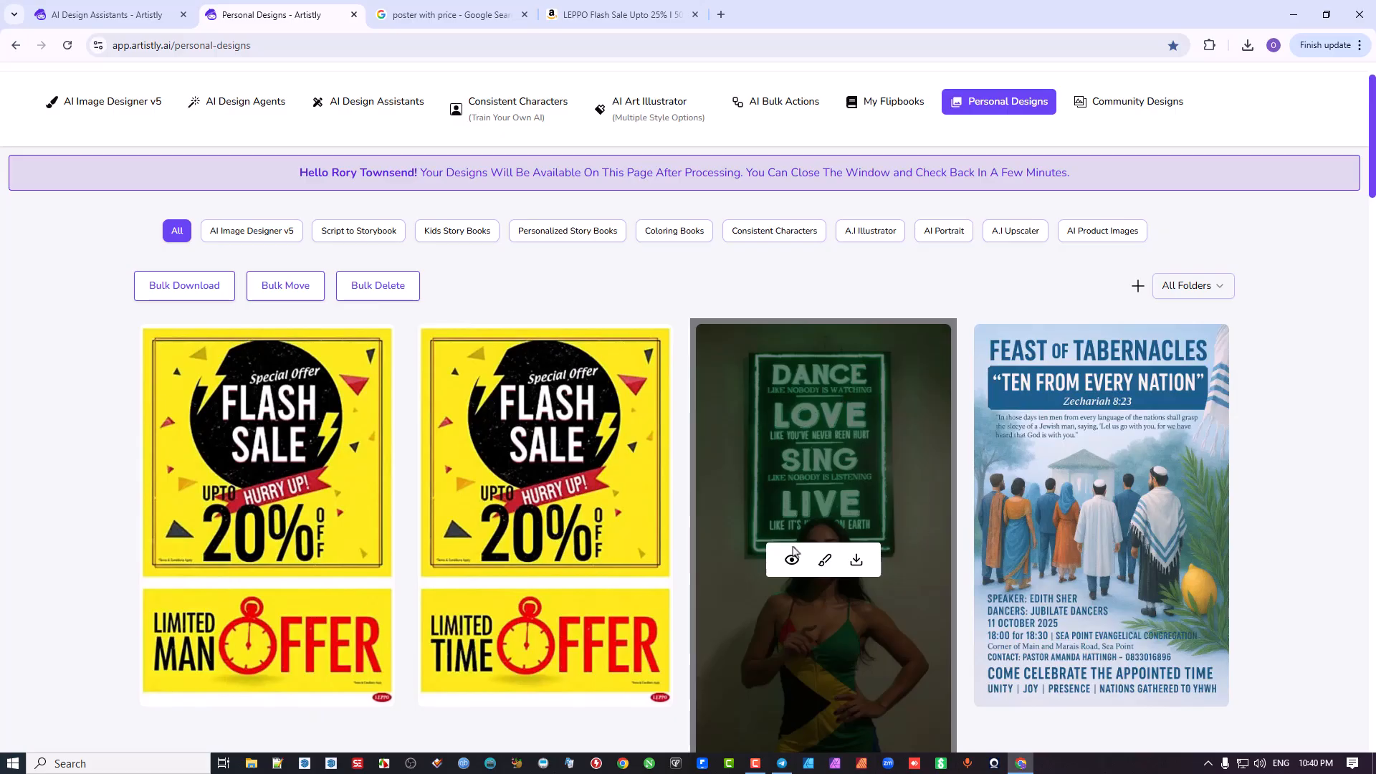
scroll(842, 401, "down", 3)
mouse_move(815, 417)
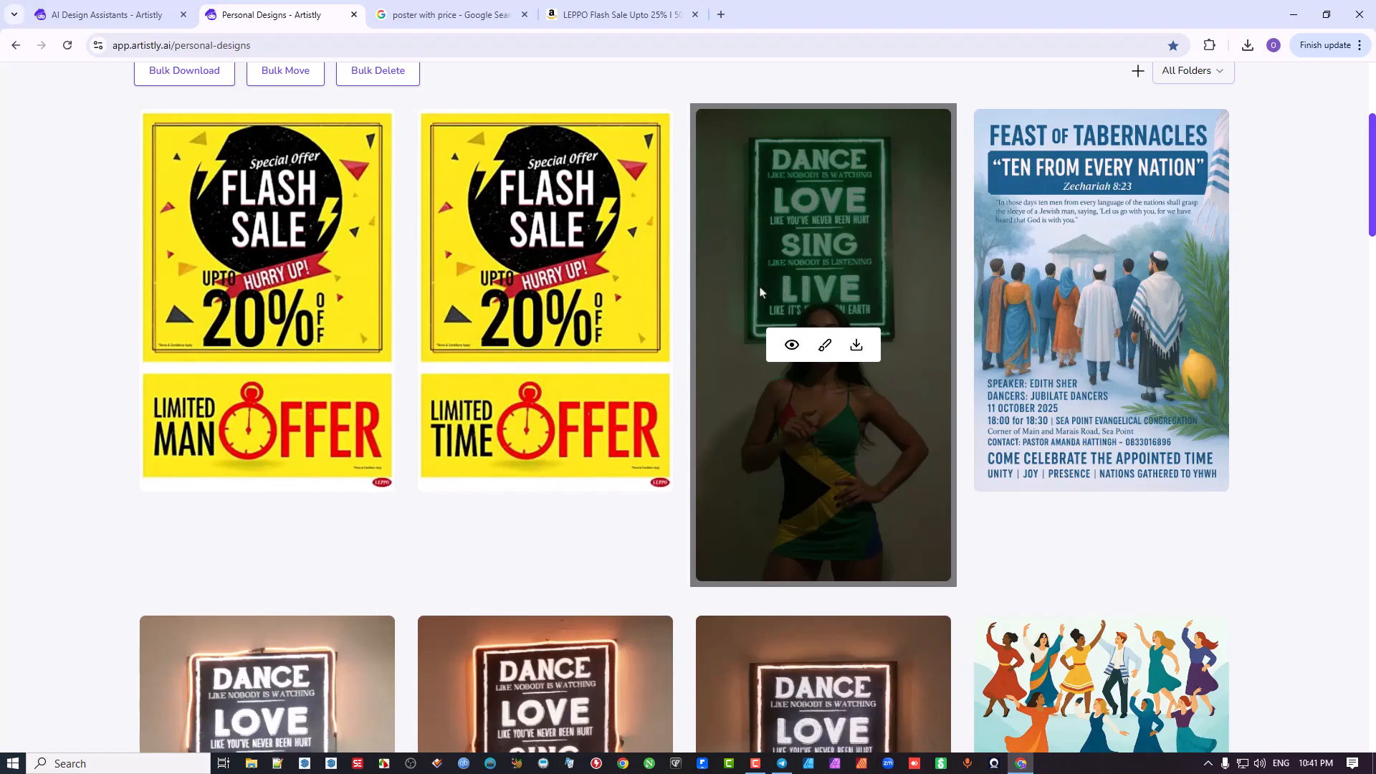
Return to the AI Design Assistants, select Human Stylizer, and choose the green neon sign design with the dancer from the media library.
scroll(693, 276, "up", 4)
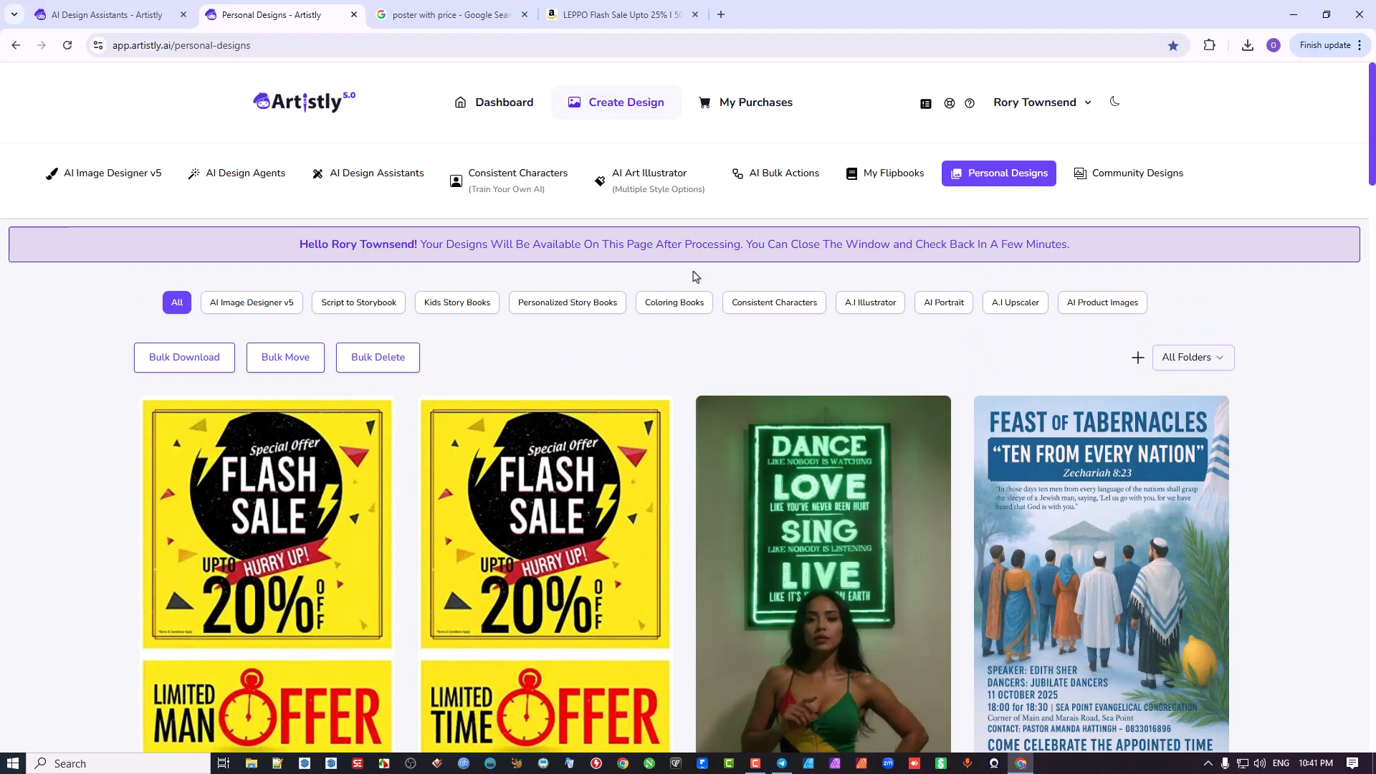
left_click(384, 179)
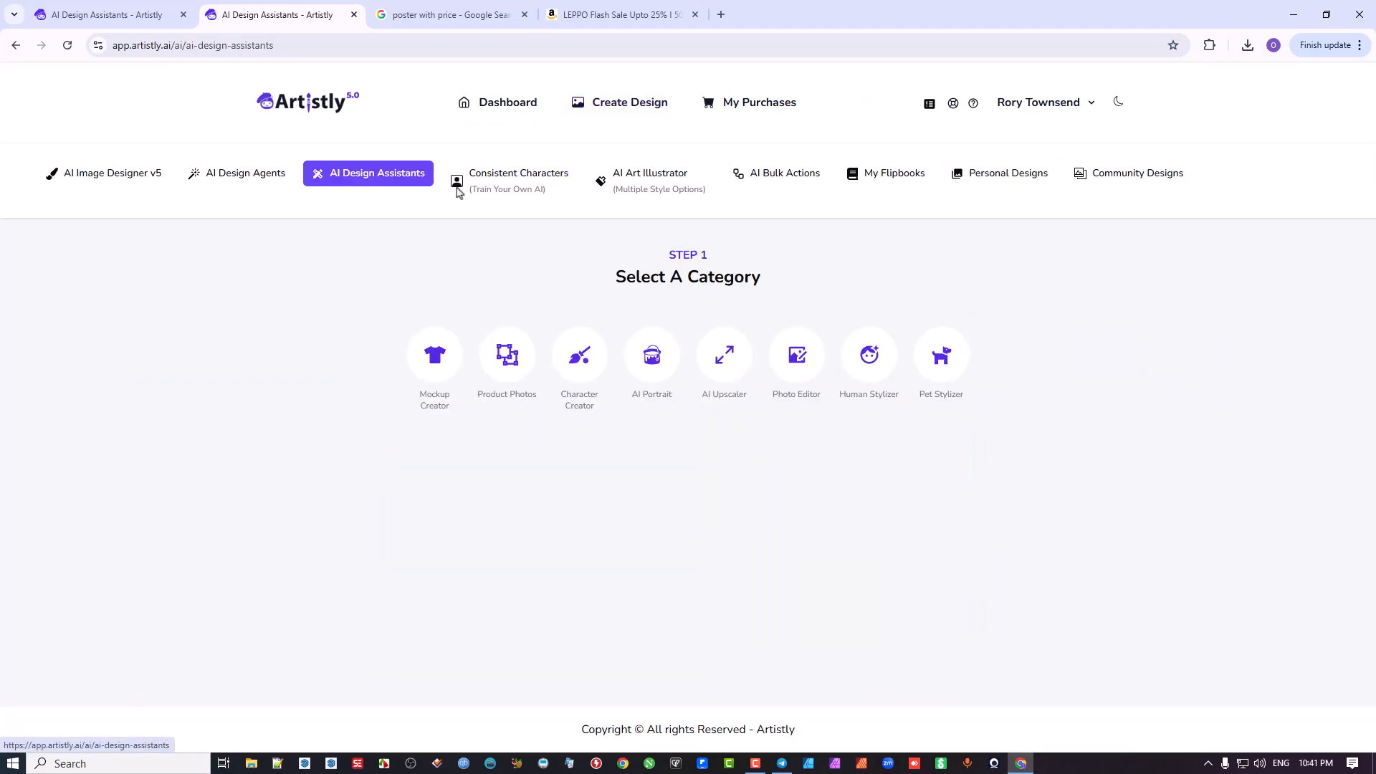
left_click(887, 372)
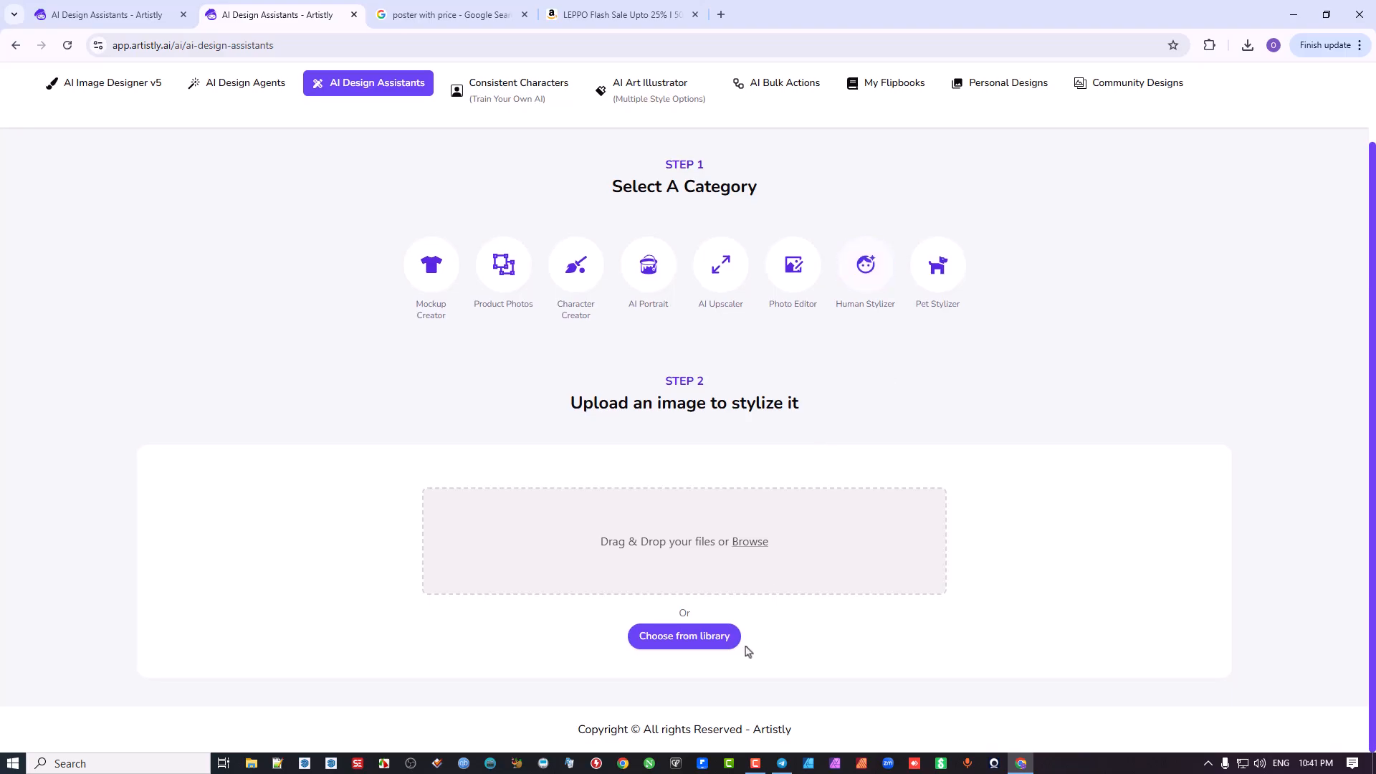
left_click(681, 637)
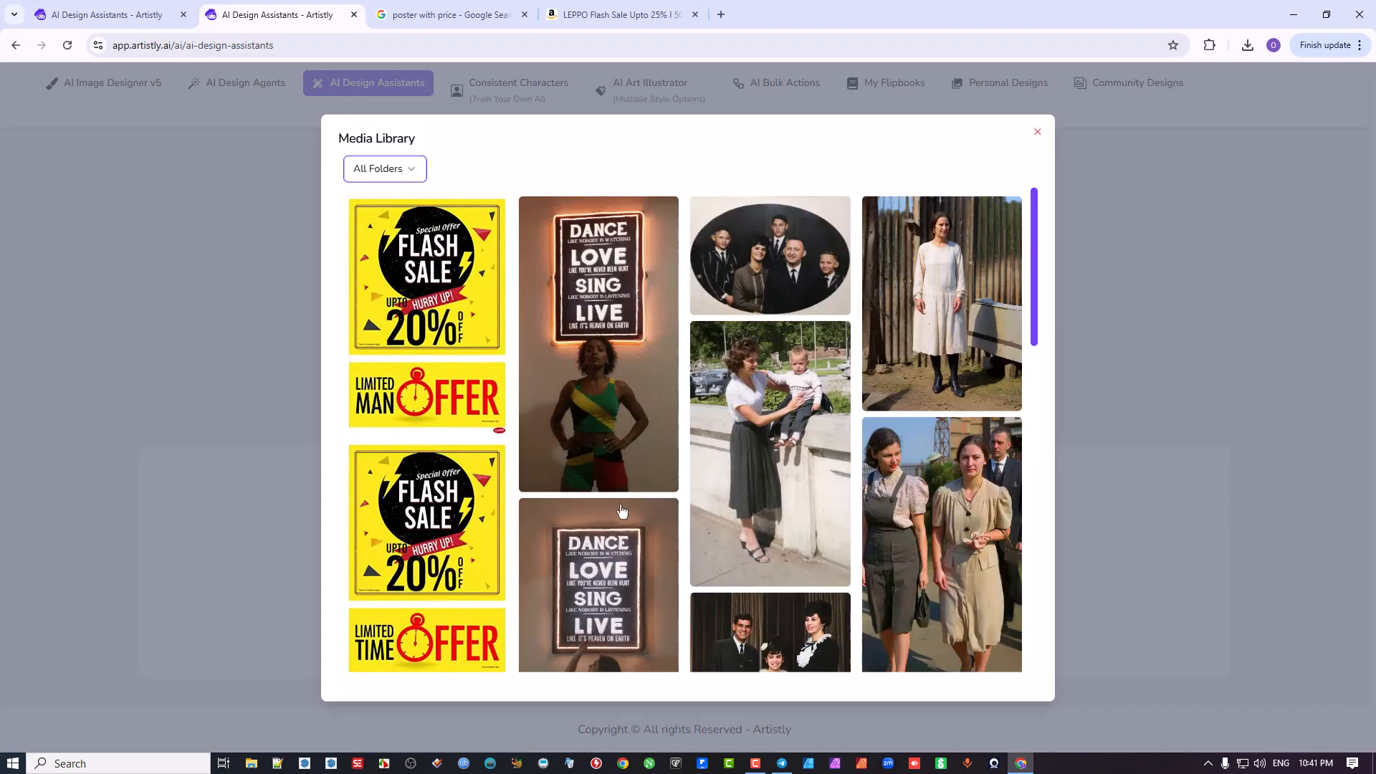
scroll(737, 304, "down", 1)
scroll(737, 304, "down", 5)
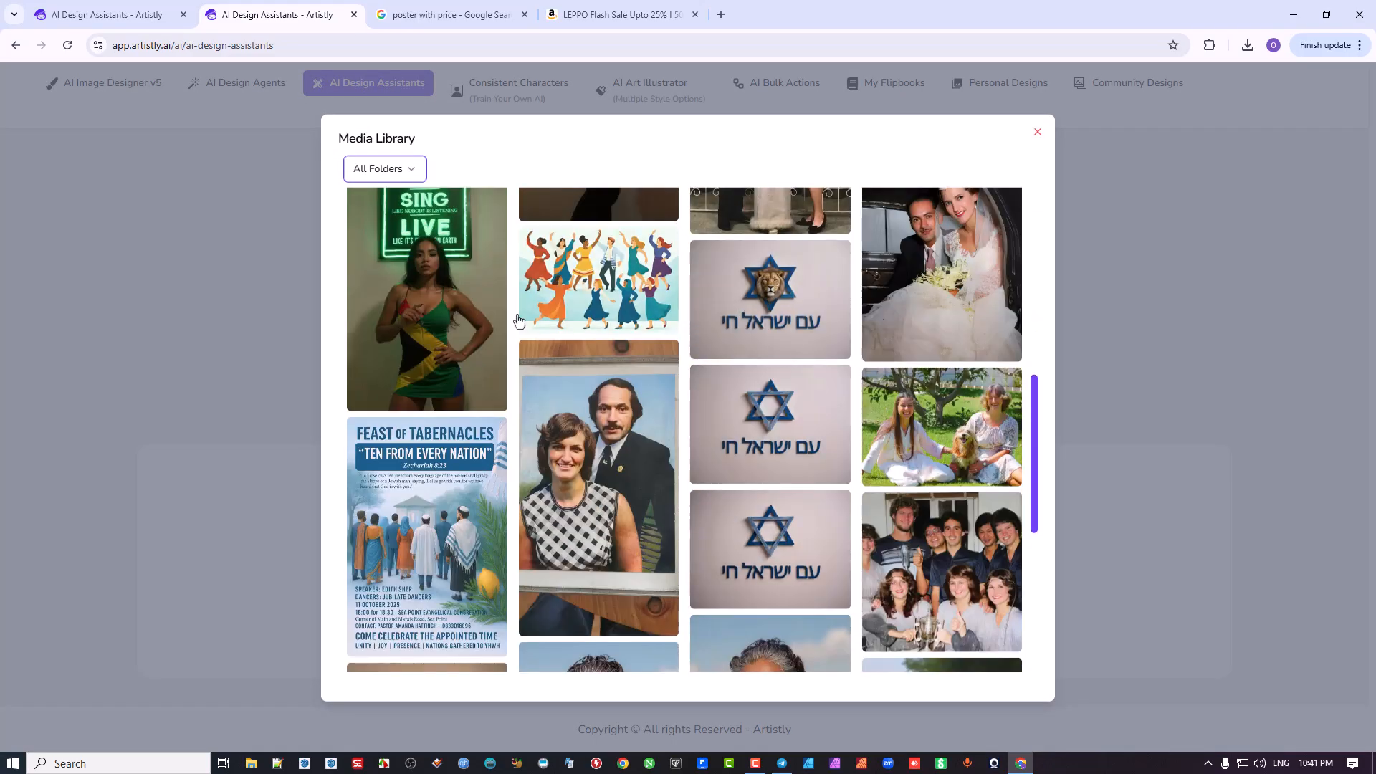
left_click(440, 330)
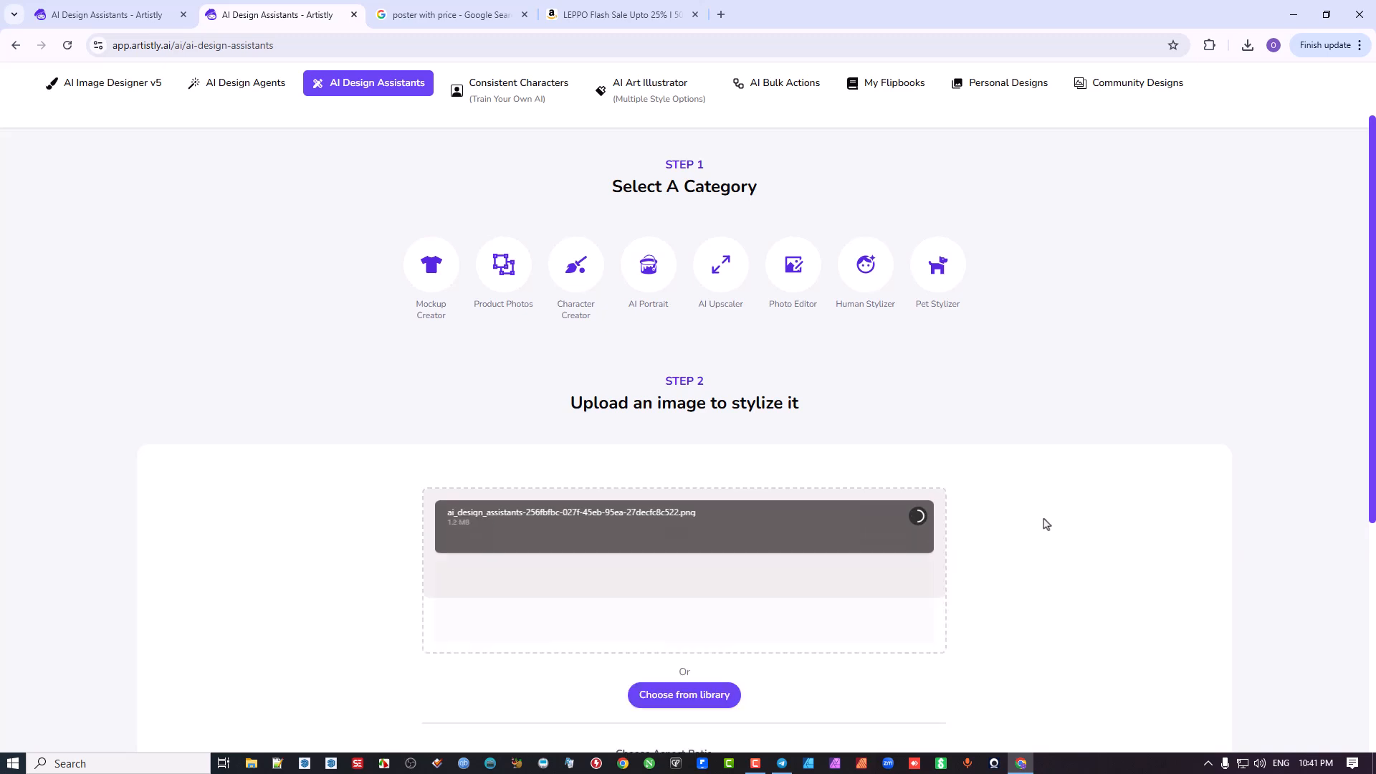
scroll(1046, 526, "down", 5)
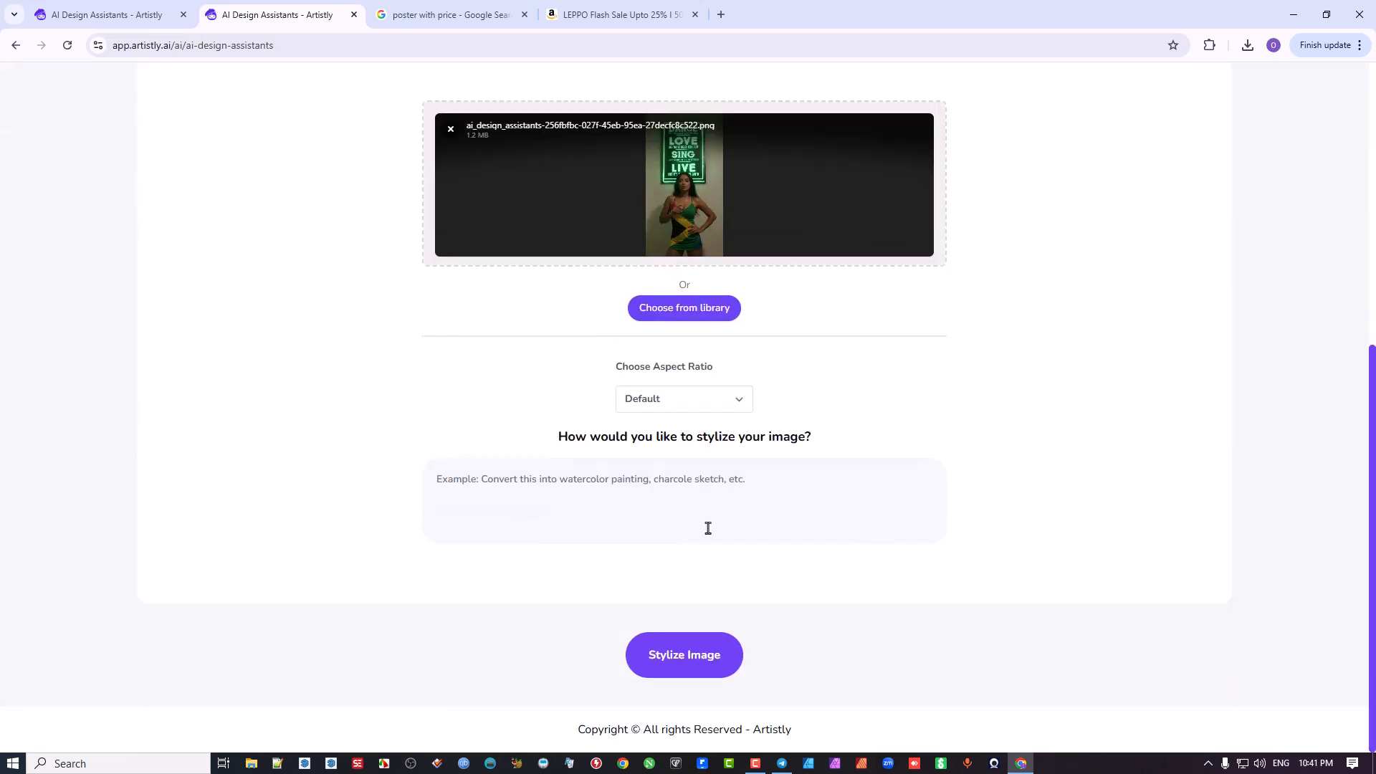
Enter 'Let the lady wear a more conservative dress' as the styling instruction for the green neon sign design and stylize the image.
left_click(657, 484)
type("4")
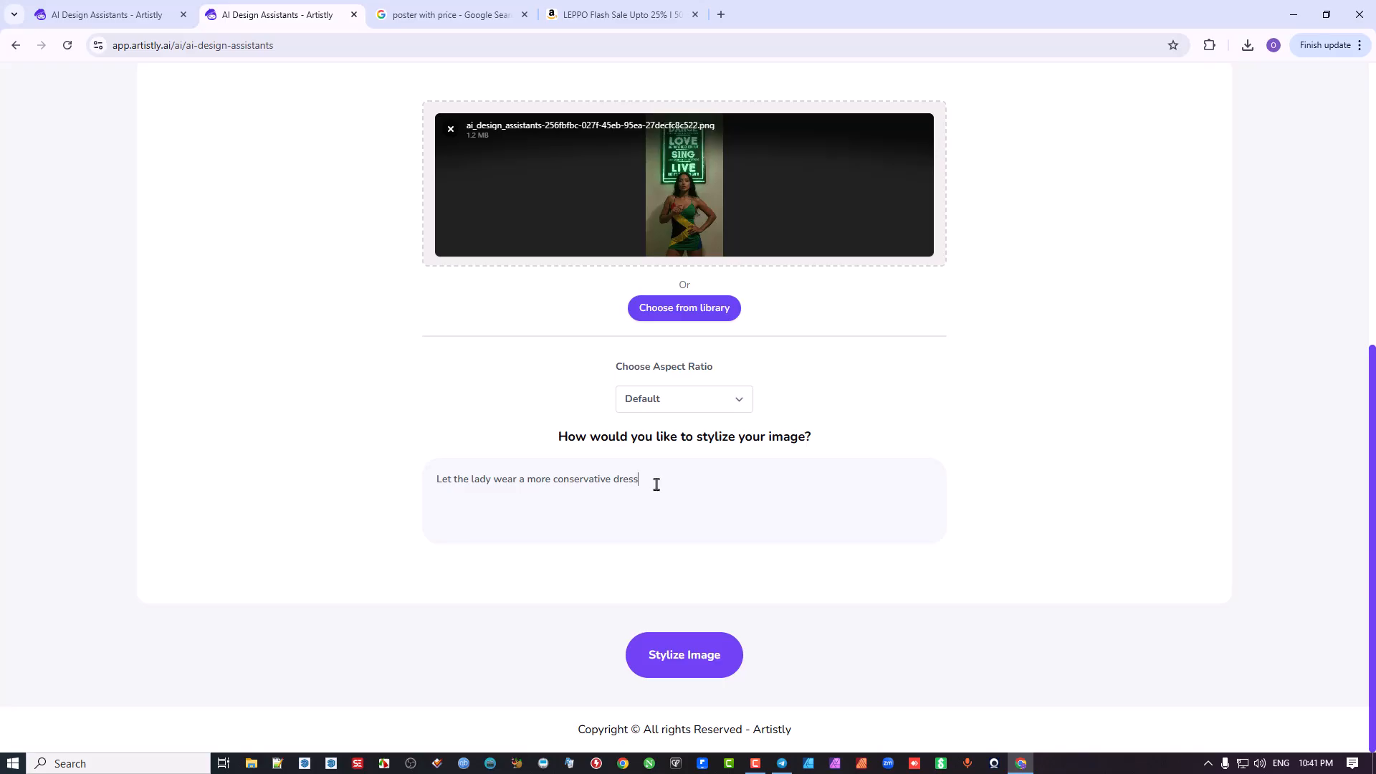
left_click(704, 656)
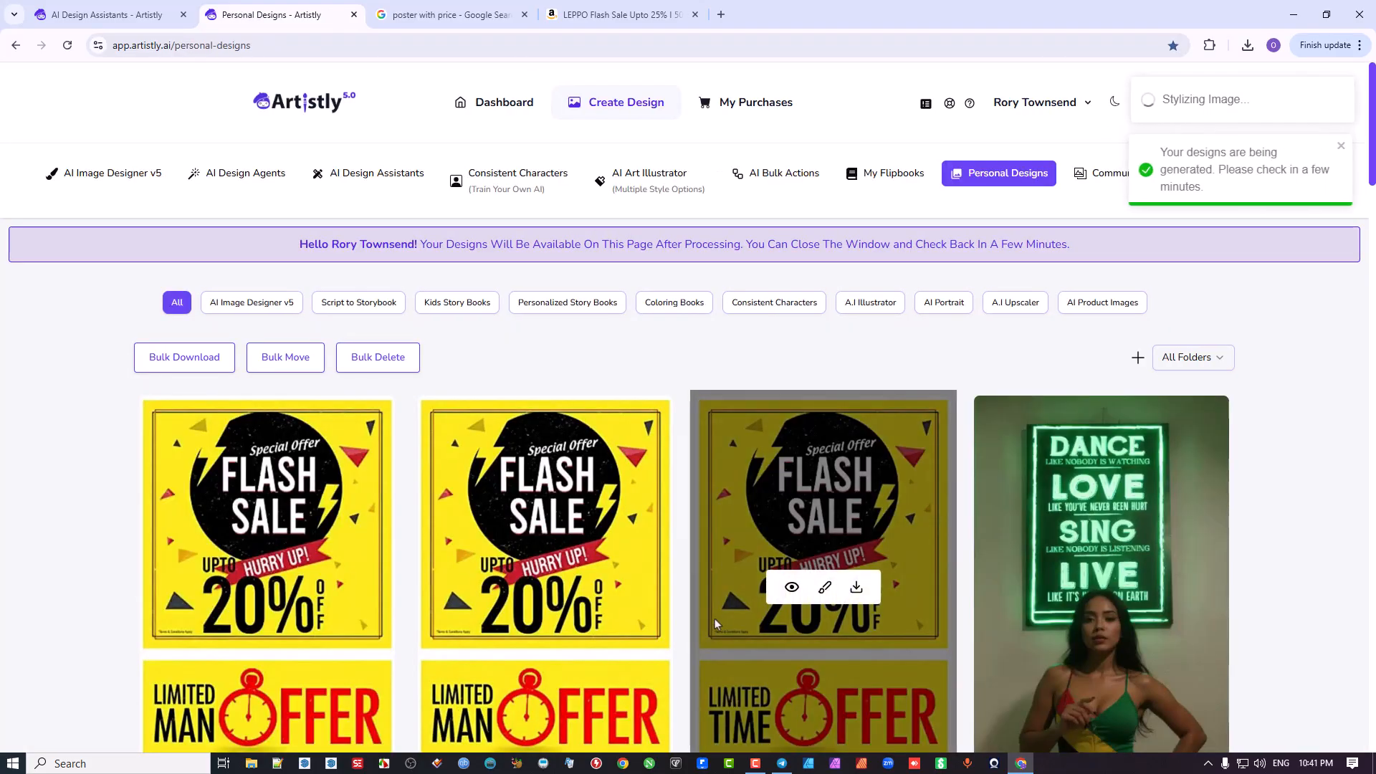
Refresh Personal Designs and compare the newly stylized dancer image with the original green neon design.
scroll(523, 441, "down", 5)
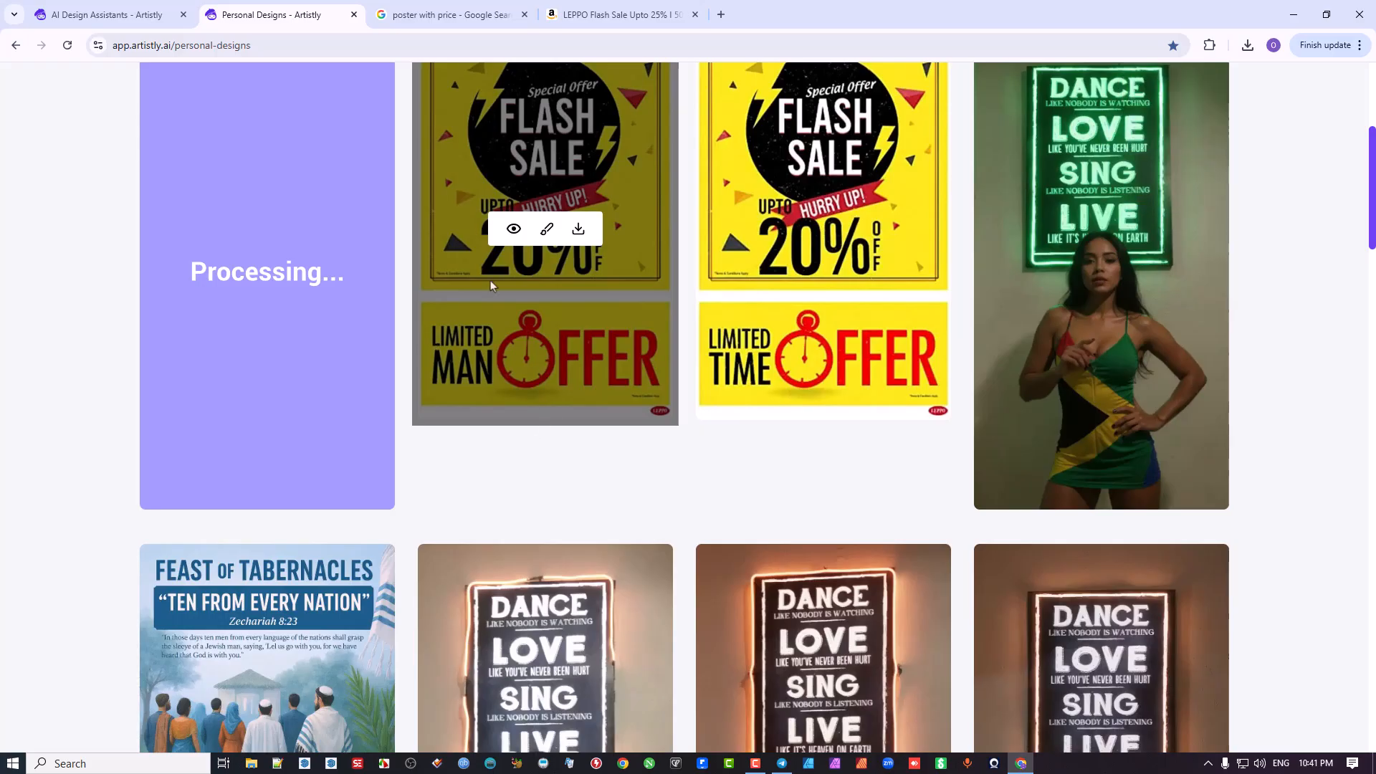
scroll(825, 301, "up", 4)
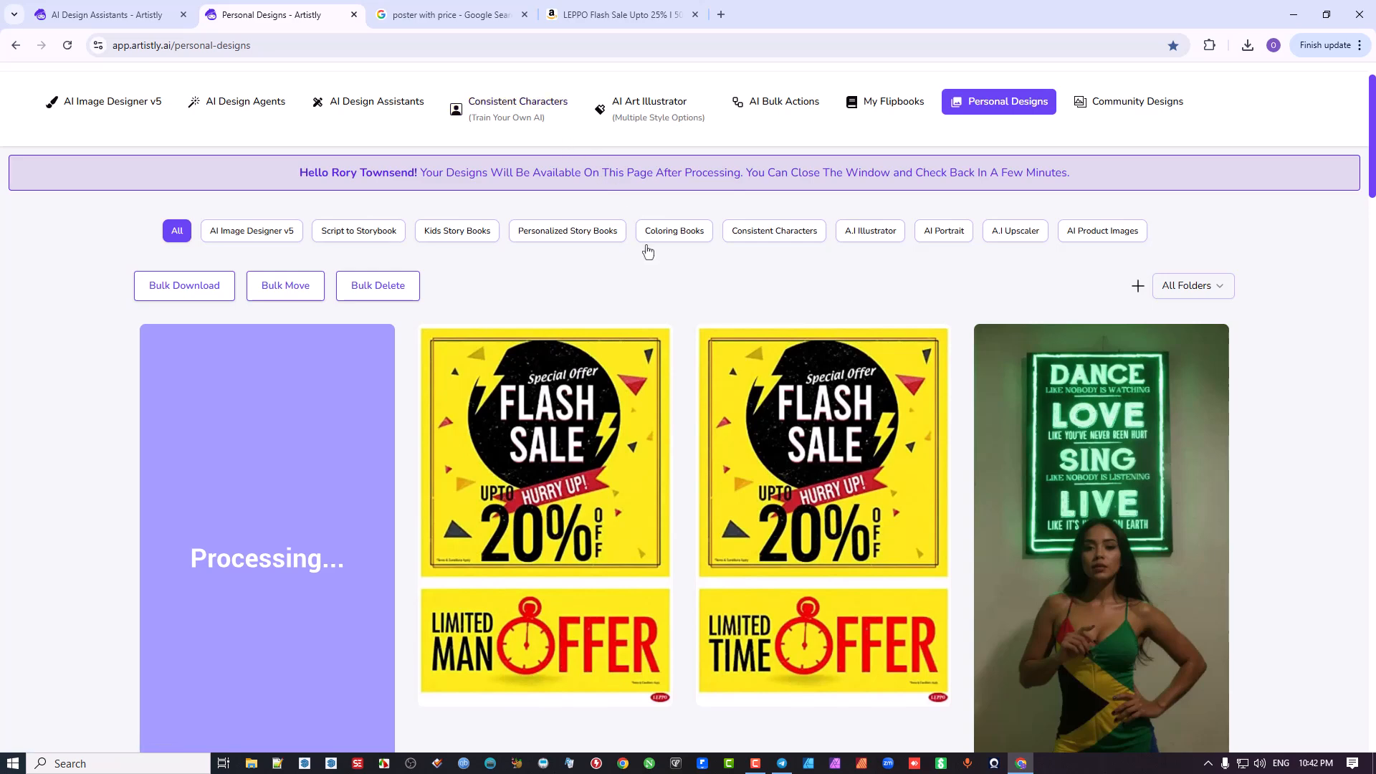
left_click(66, 47)
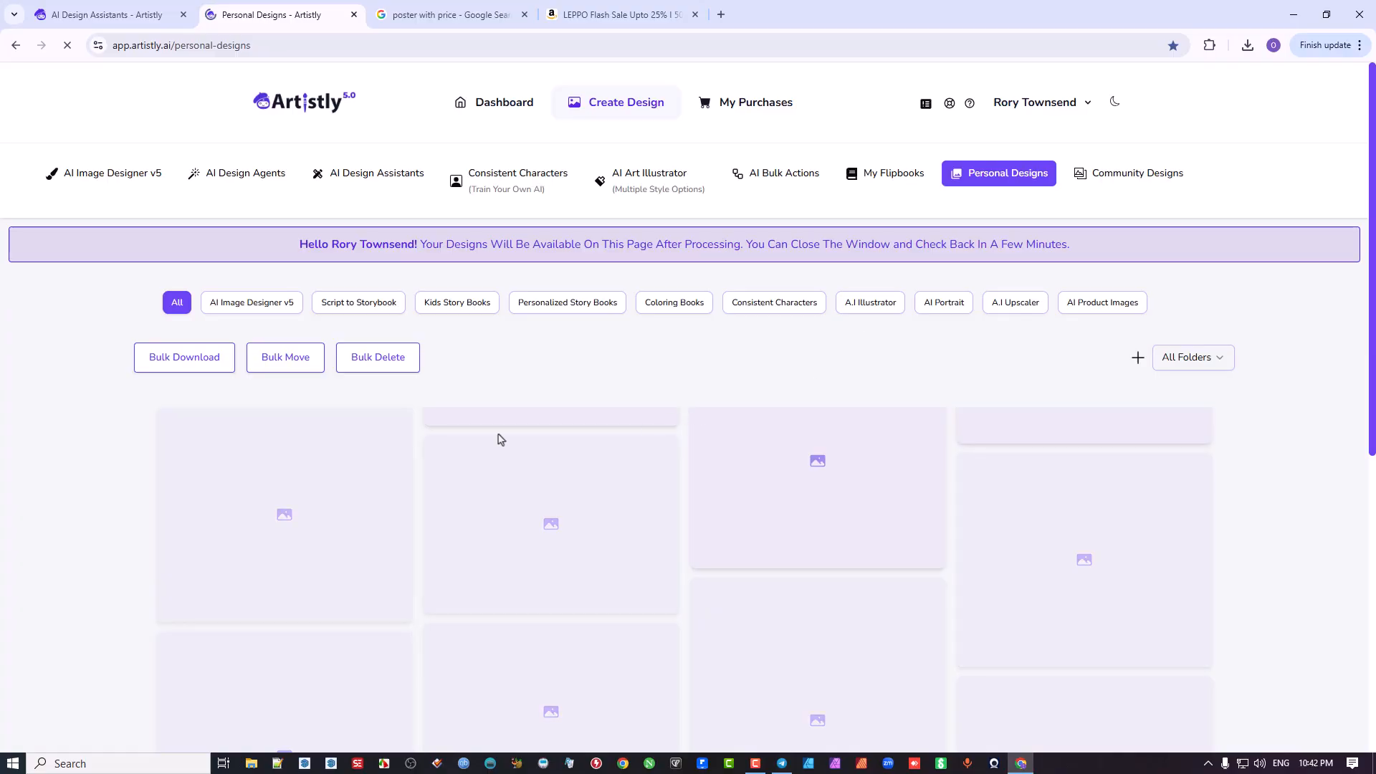
scroll(409, 378, "down", 4)
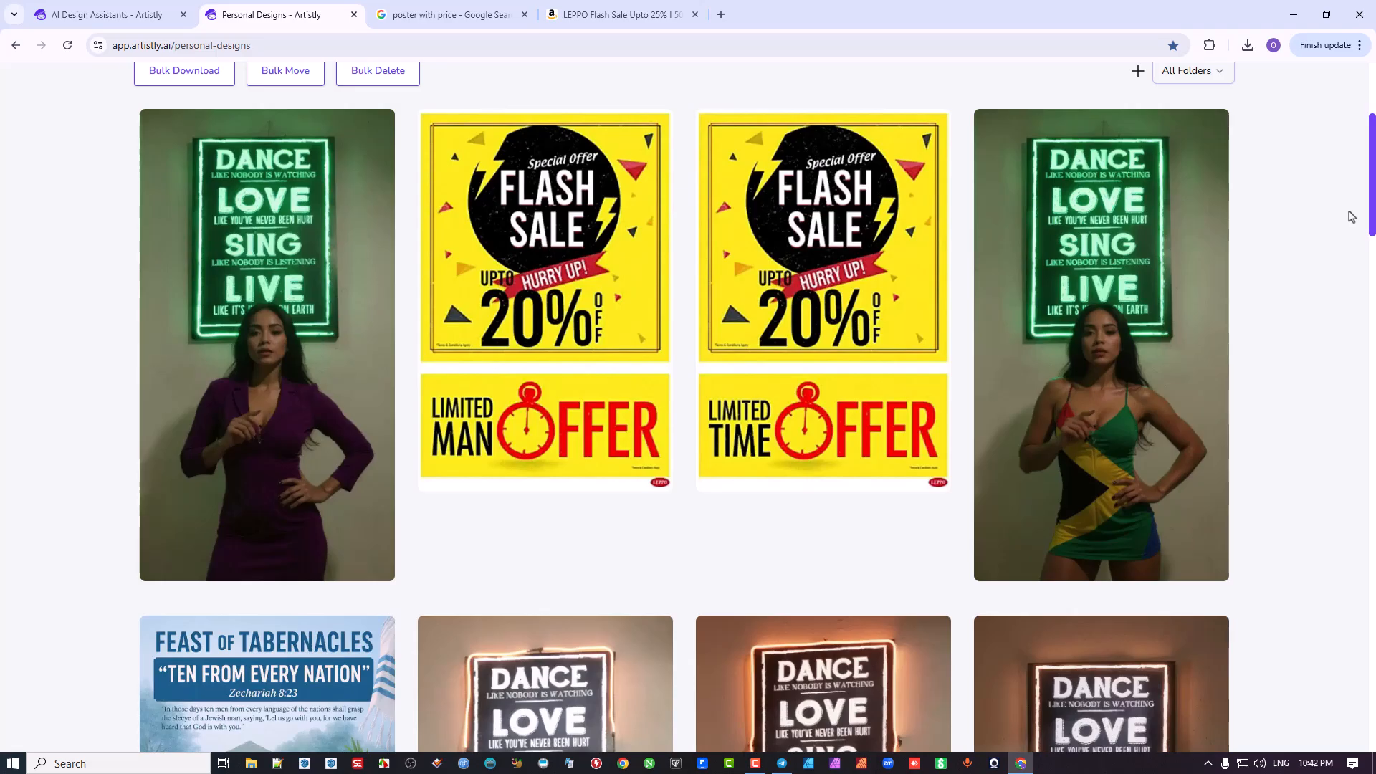
mouse_move(1175, 469)
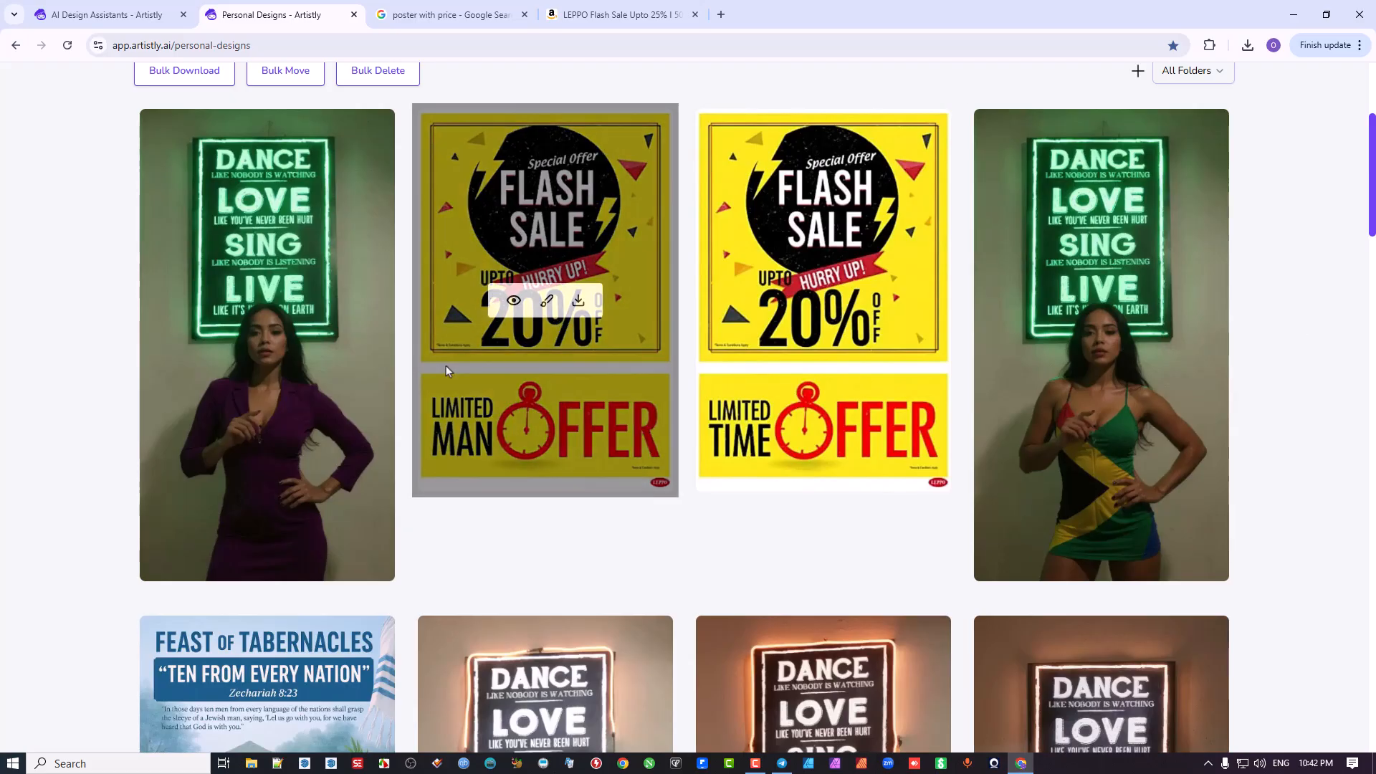
mouse_move(249, 154)
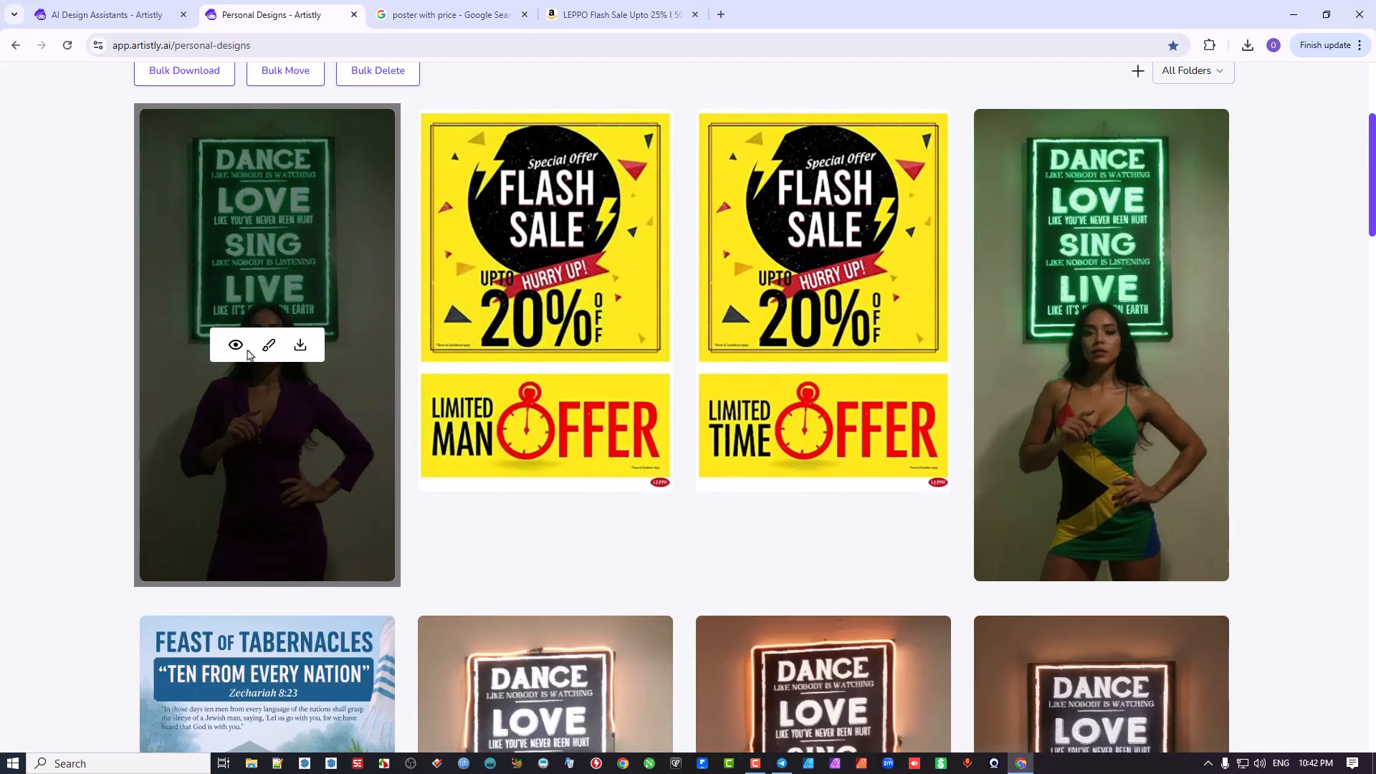
scroll(492, 298, "up", 4)
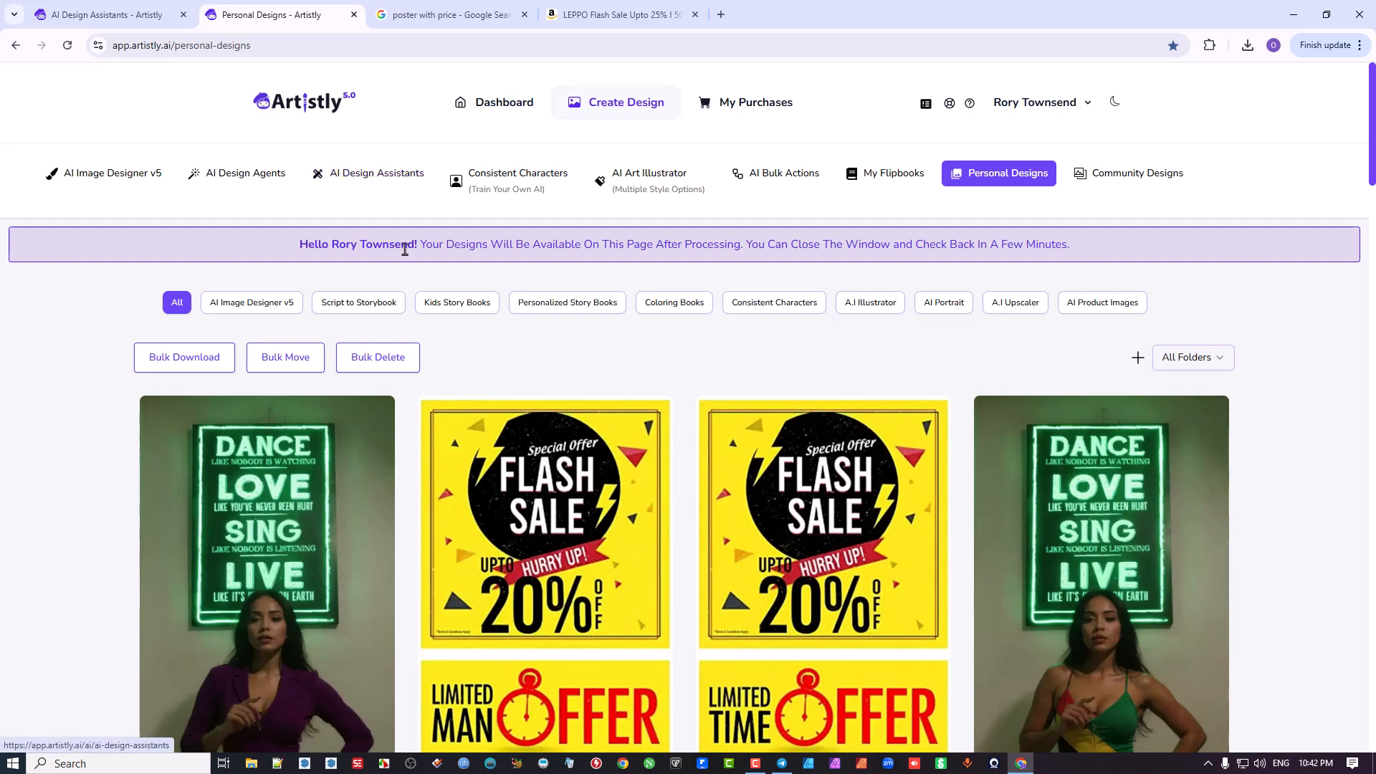
scroll(1194, 489, "down", 4)
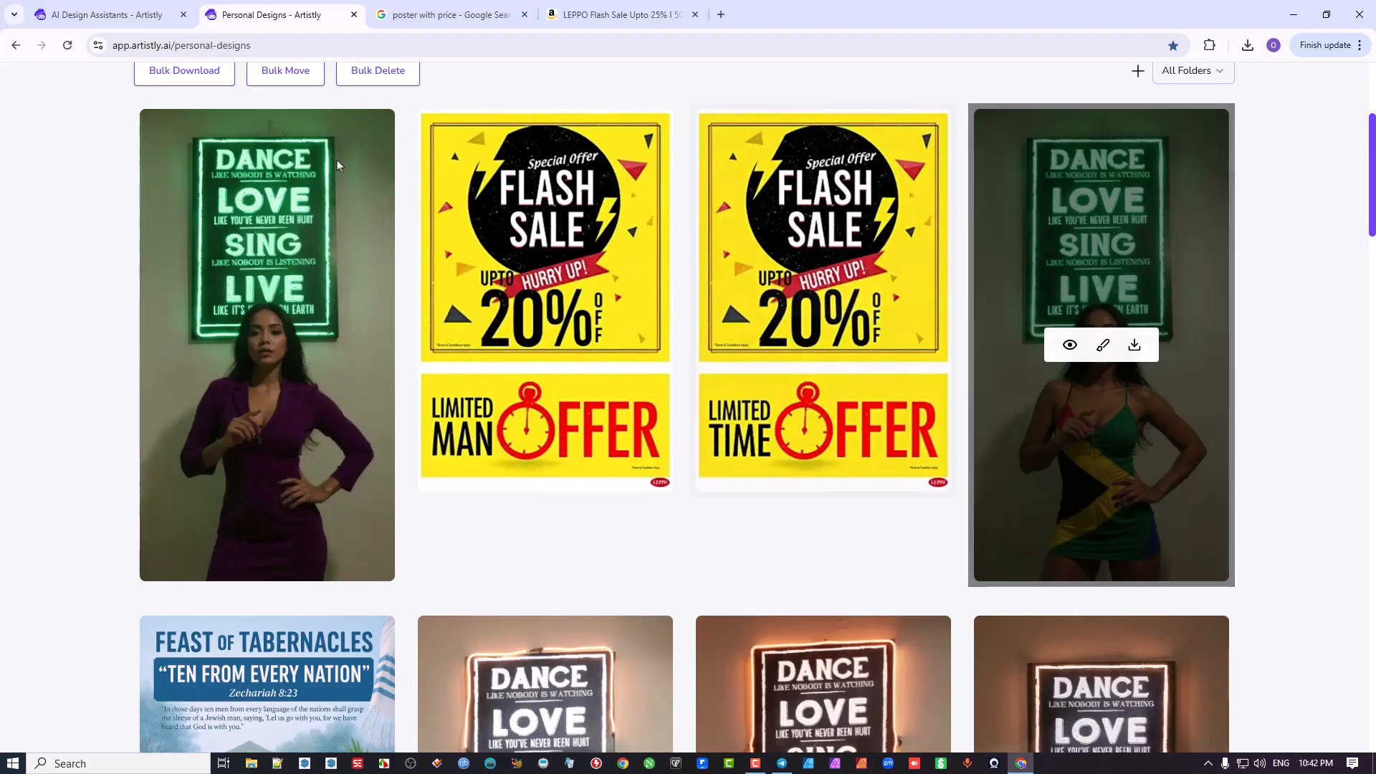
mouse_move(239, 385)
scroll(215, 212, "up", 4)
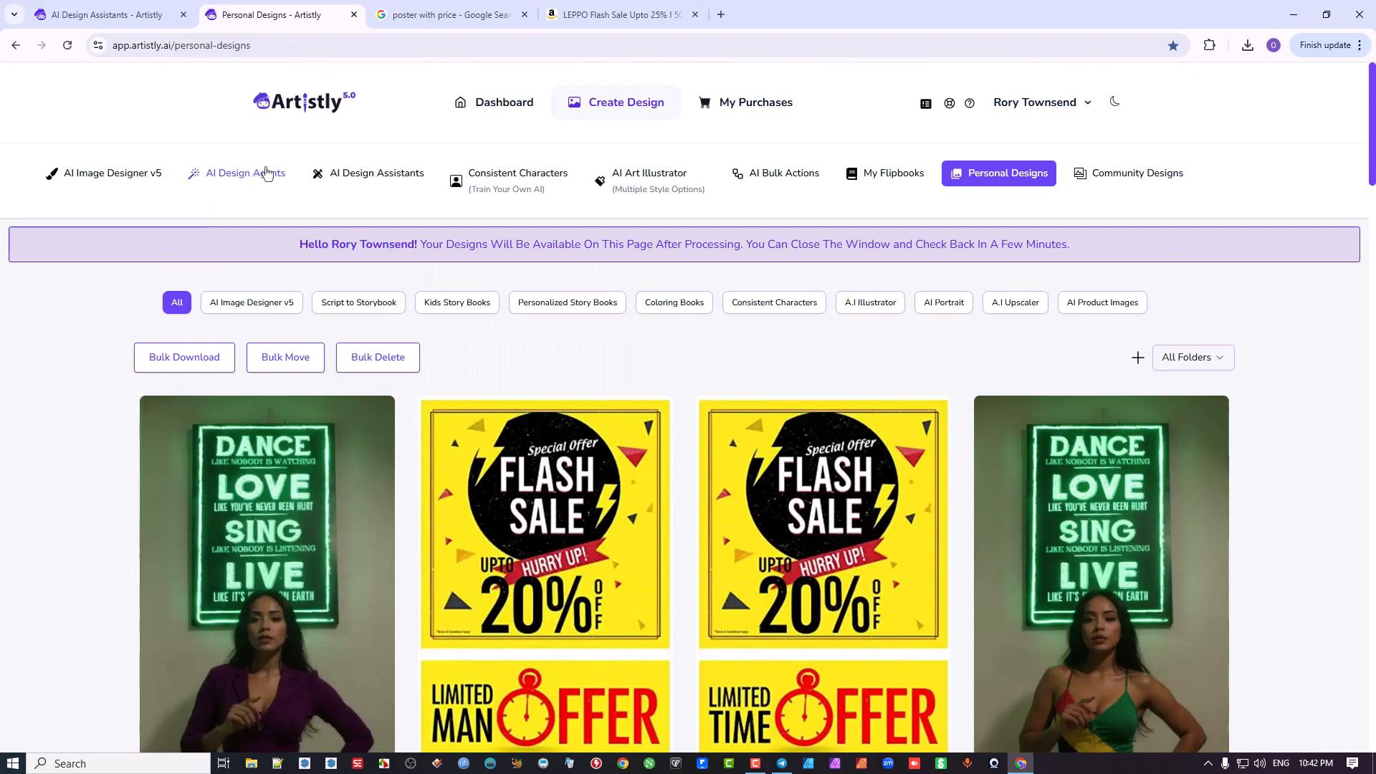
Return to the AI Design Assistants, select Human Stylizer, and choose the green neon design with the purple dress from the media library.
left_click(373, 178)
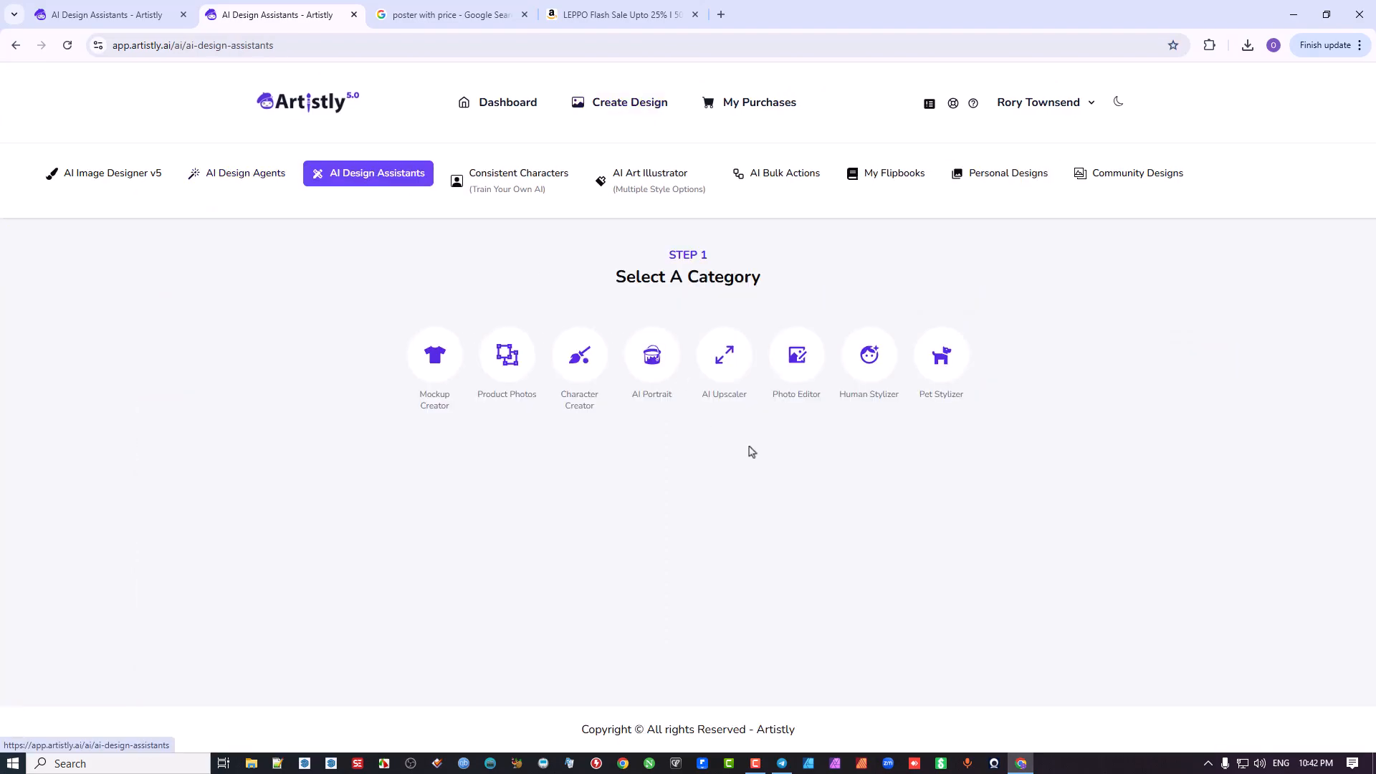
left_click(861, 388)
scroll(869, 370, "down", 2)
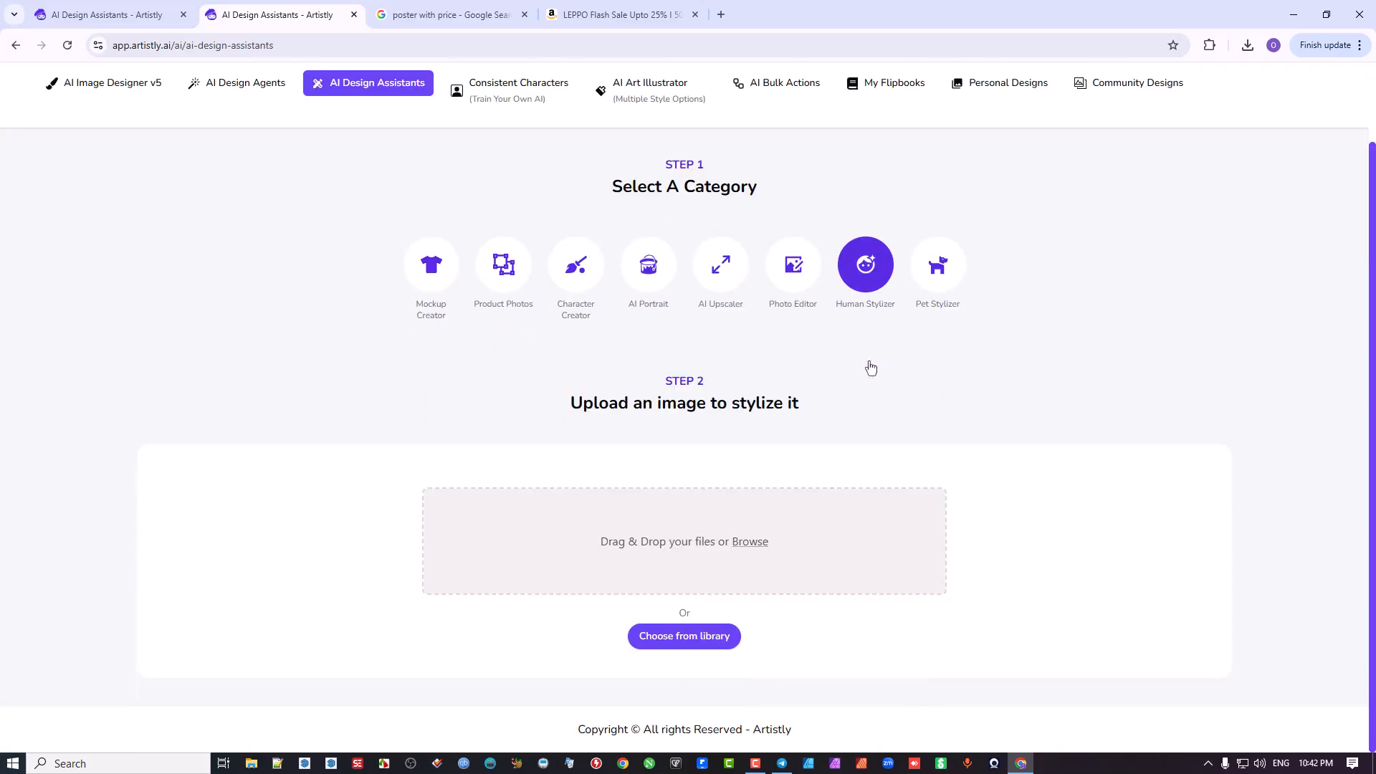
left_click(662, 635)
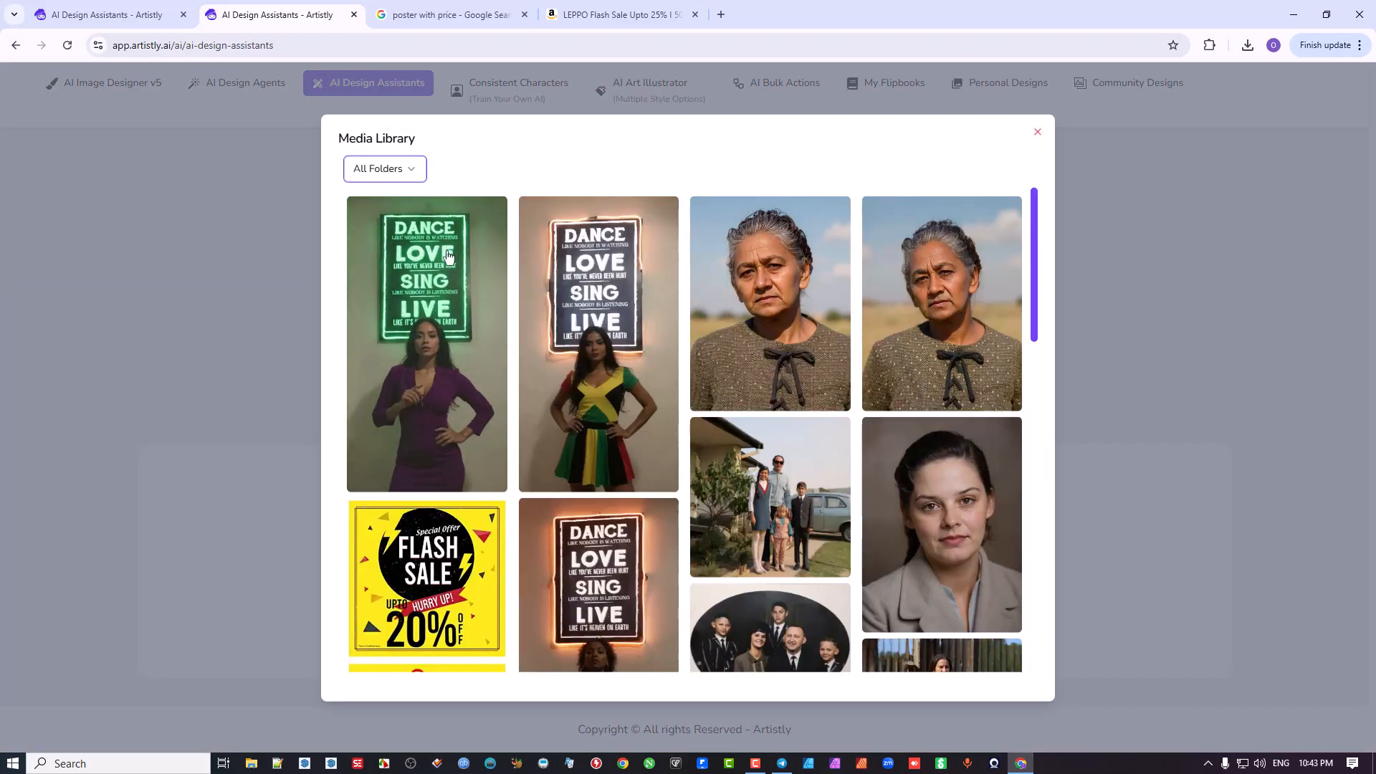
left_click(431, 300)
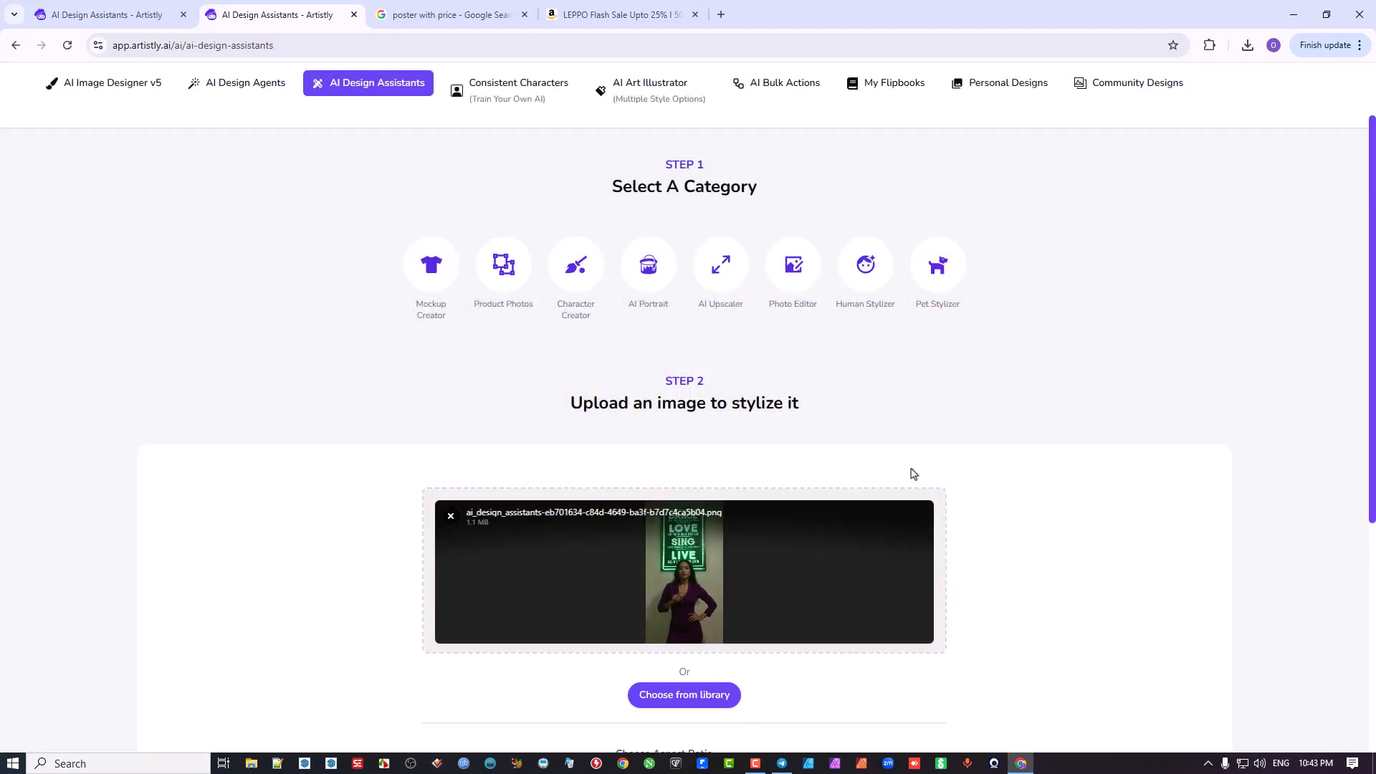
Enter 'Change the word "SING" to BRING and make the lady wear a Hoodie that is Blue in colour' as the styling instruction and stylize the image.
scroll(941, 461, "down", 3)
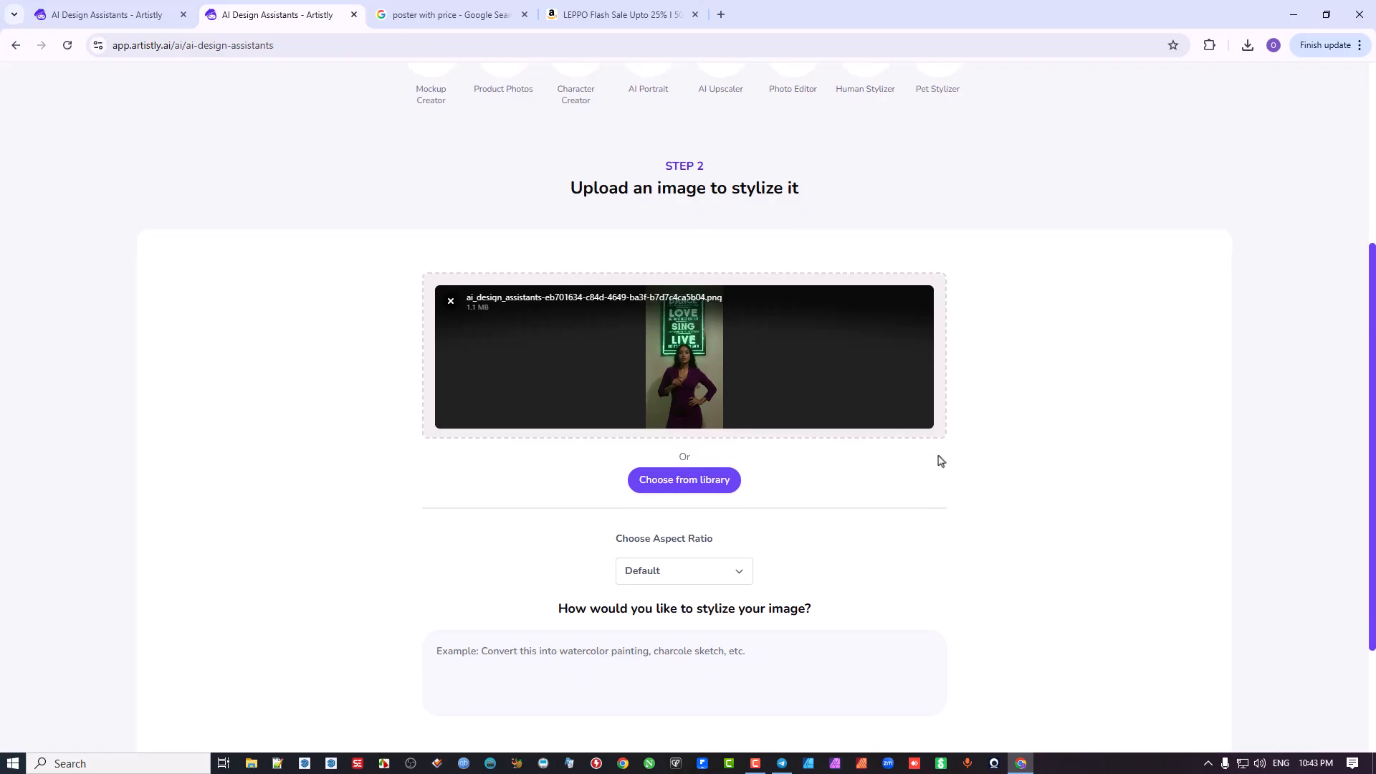
scroll(636, 648, "down", 1)
left_click(633, 592)
type("Change the")
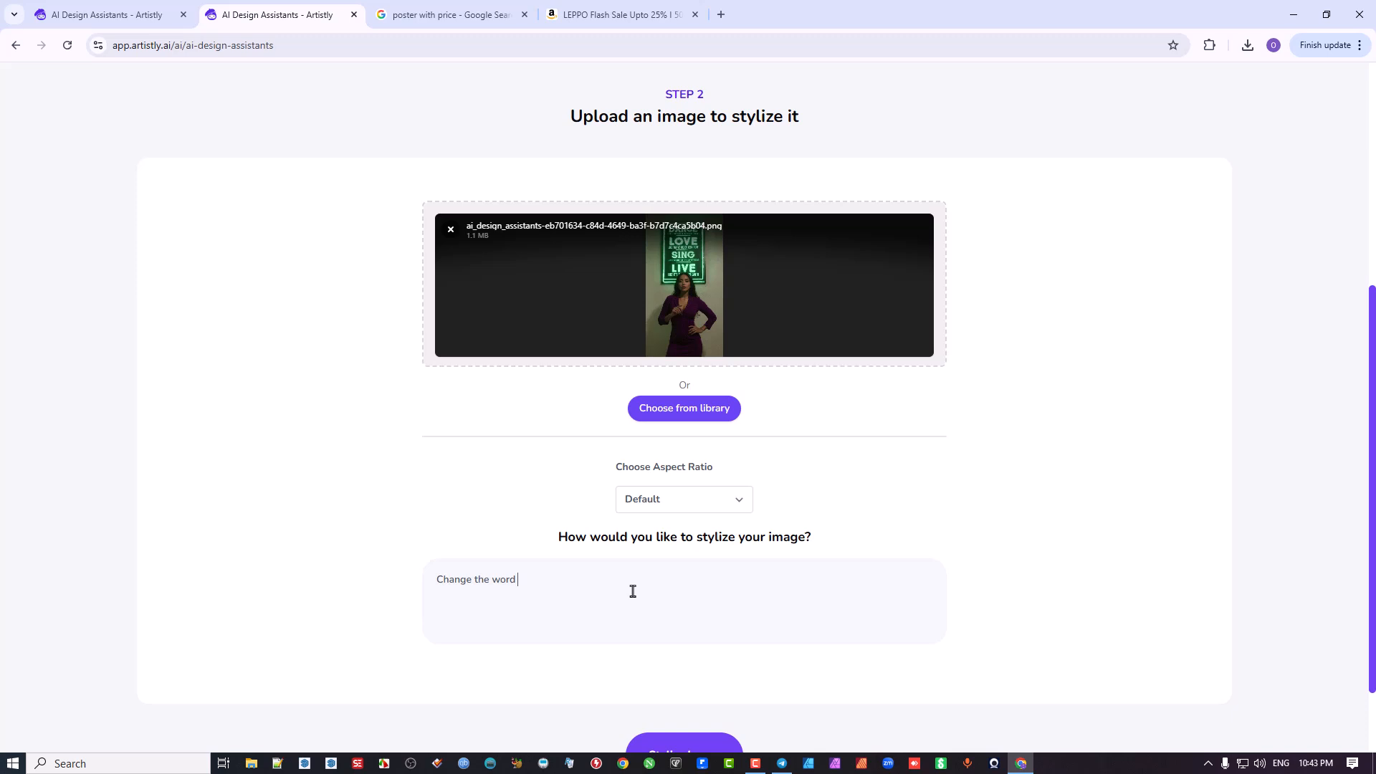
type(" word \"SING\" to BRING  and")
type("make the lady wear a Hoodie,")
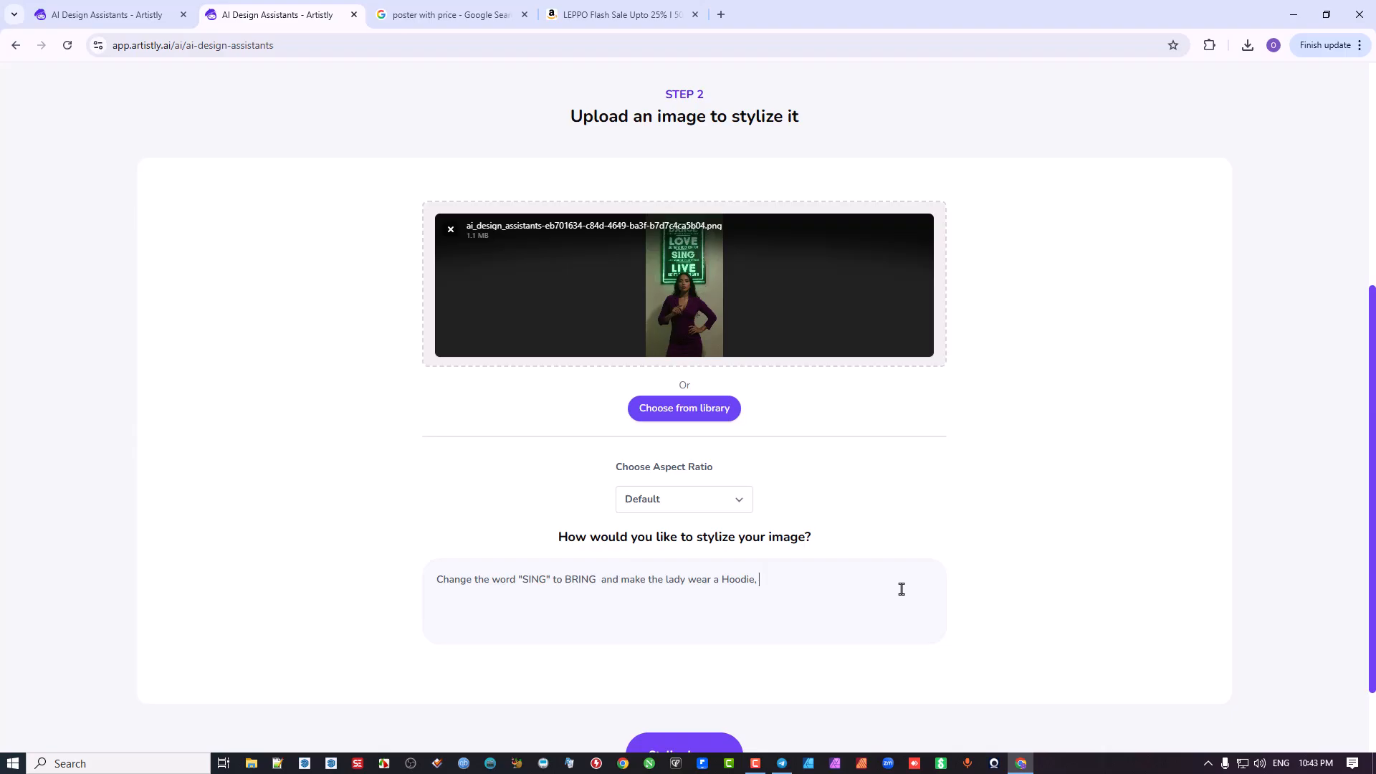
type("that is Blue in colour")
scroll(849, 579, "down", 2)
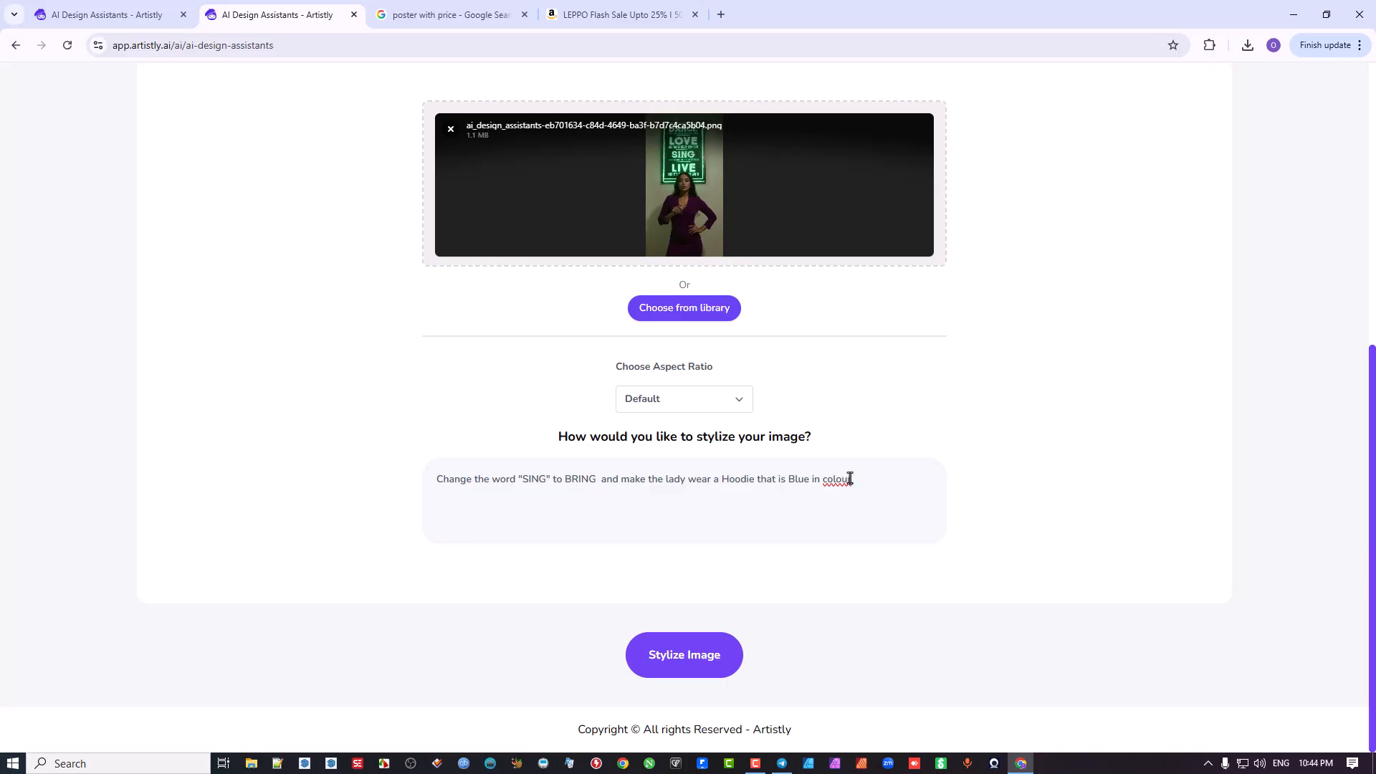
left_click(688, 668)
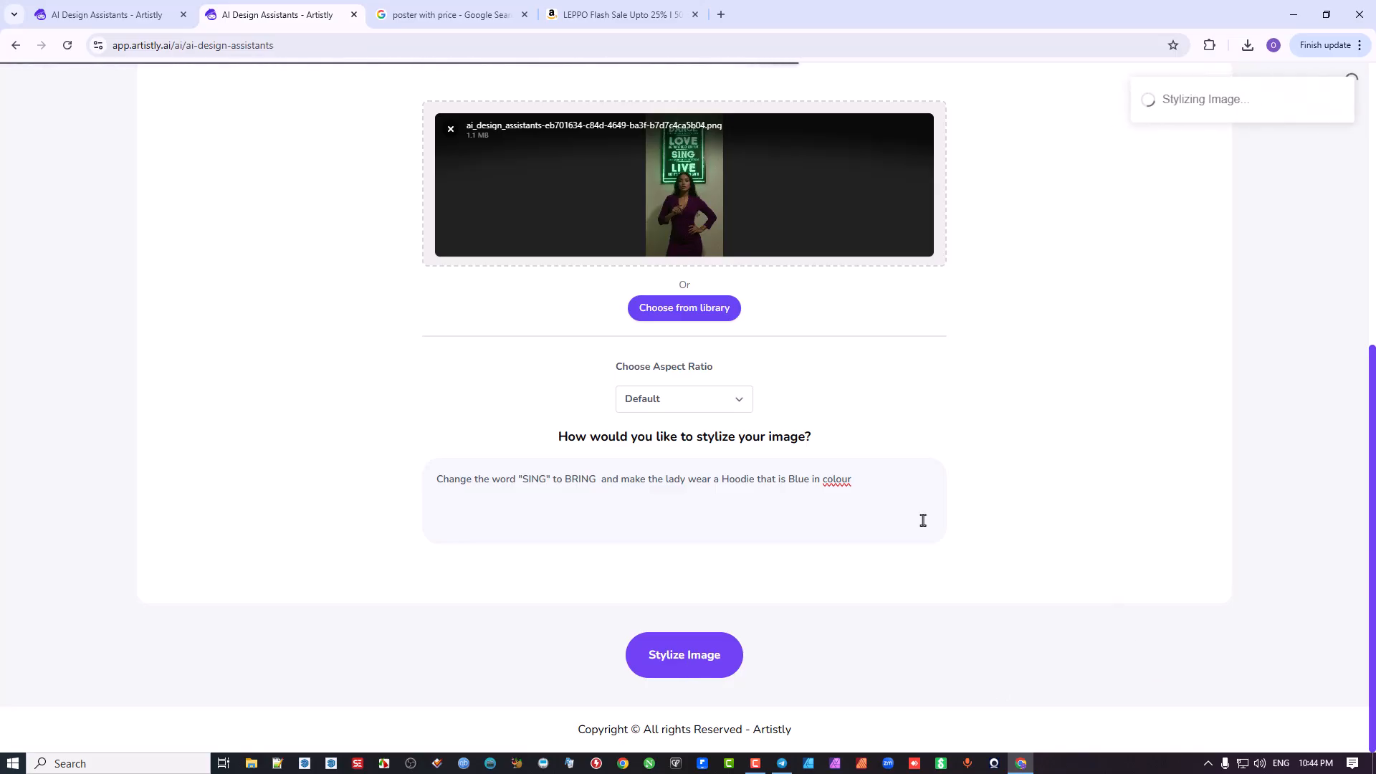
Refresh Personal Designs and check the sign wording and clothing in the newest image against the purple dress version.
scroll(648, 545, "down", 4)
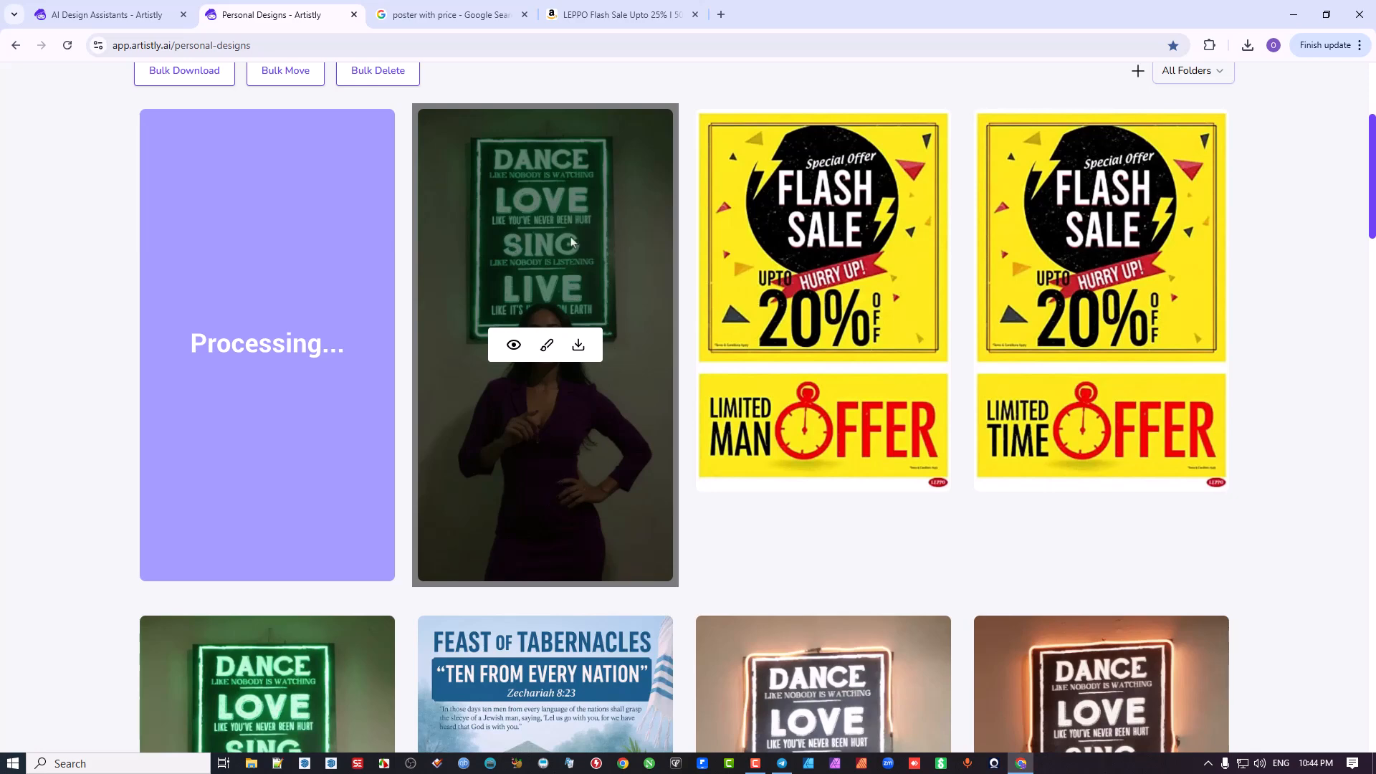
scroll(558, 263, "up", 1)
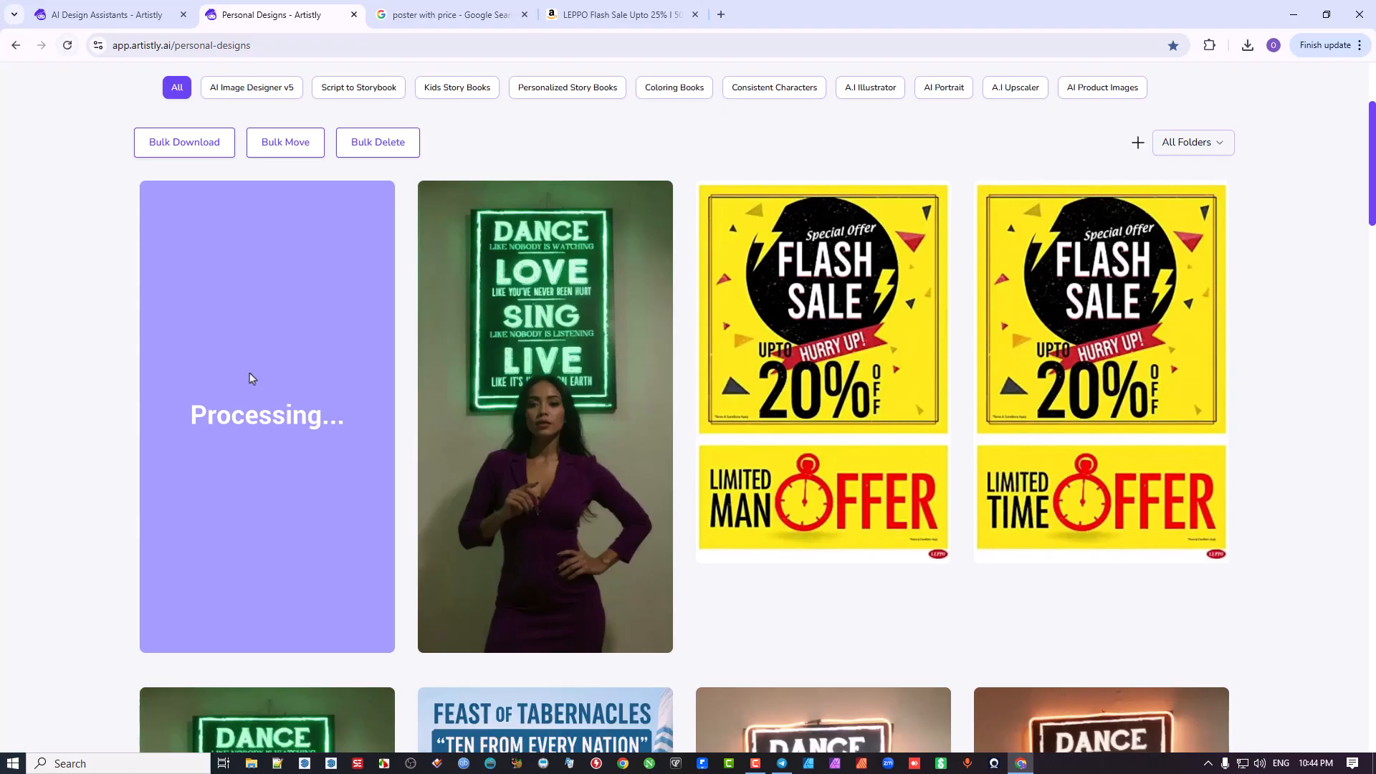
mouse_move(234, 298)
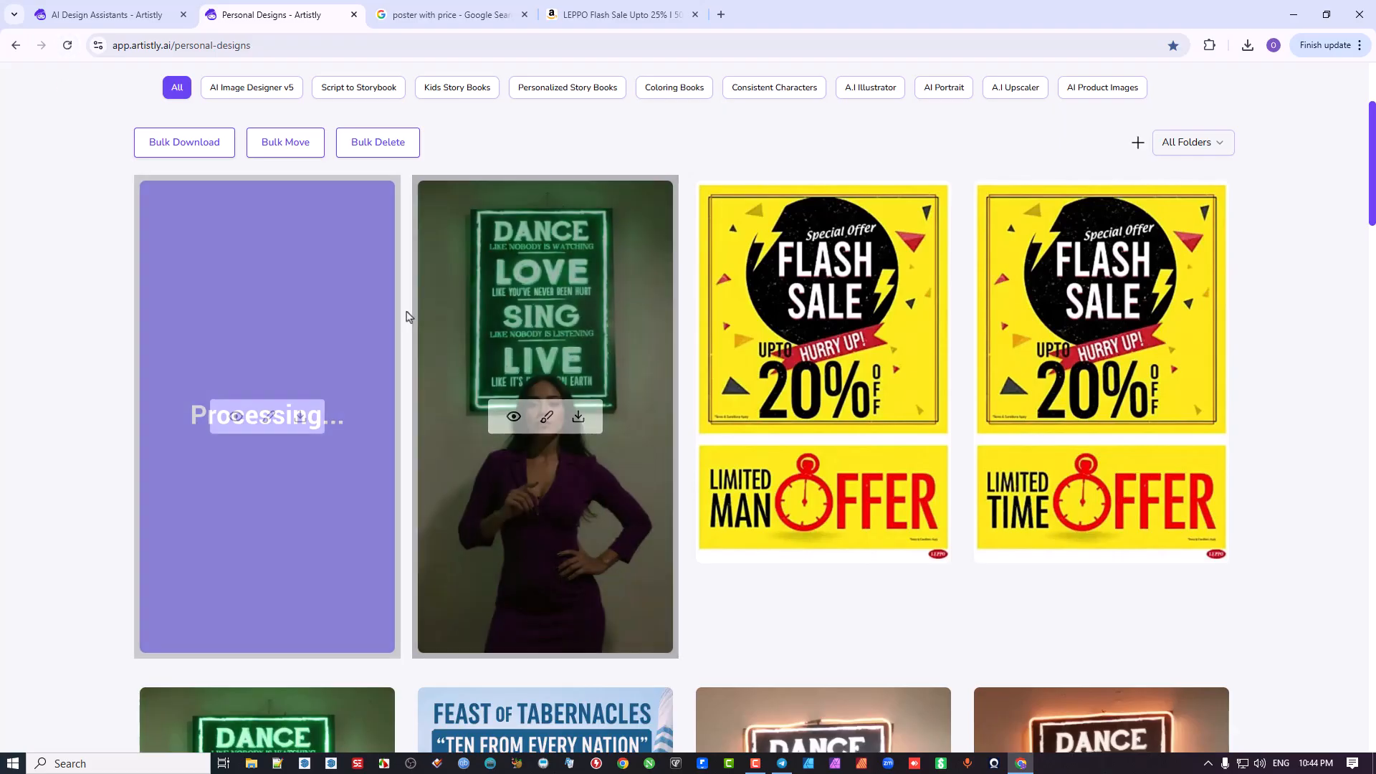
left_click(67, 47)
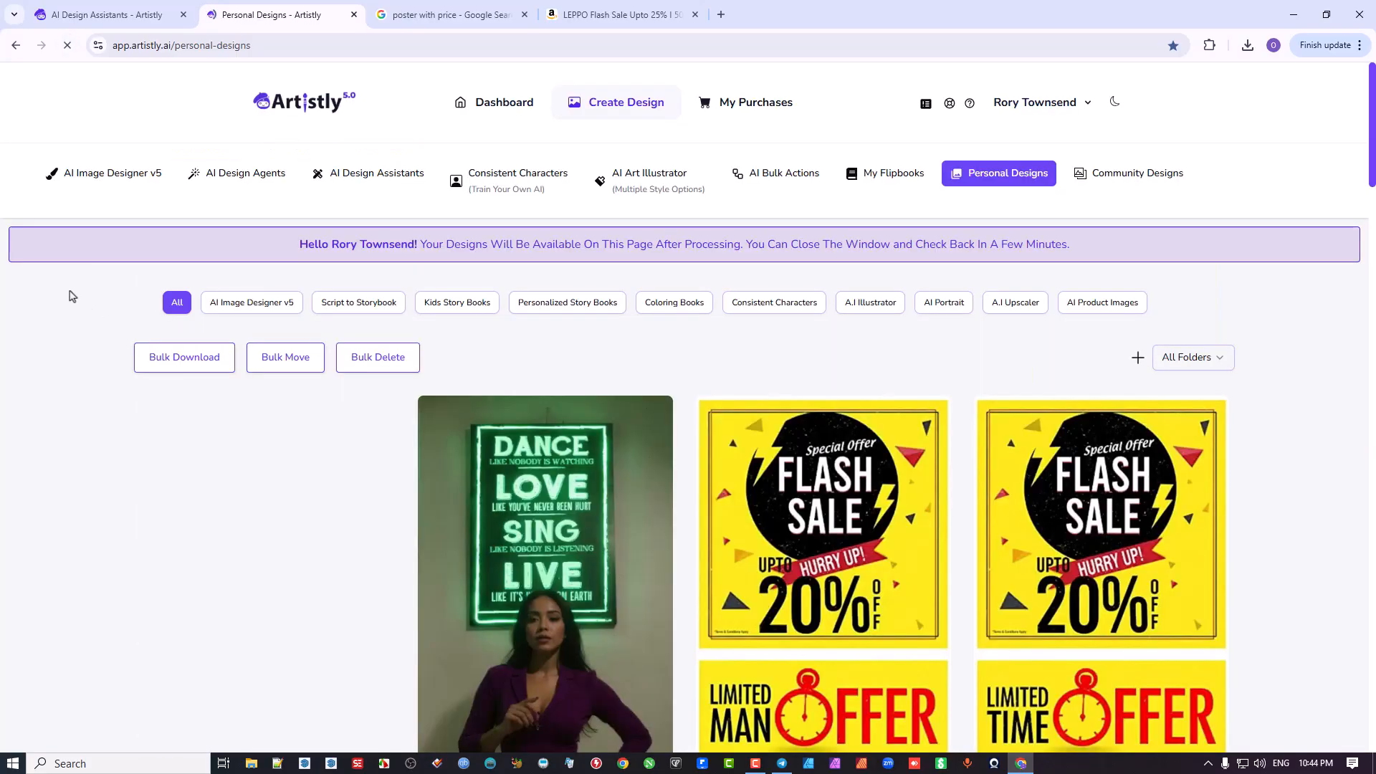
scroll(101, 423, "down", 3)
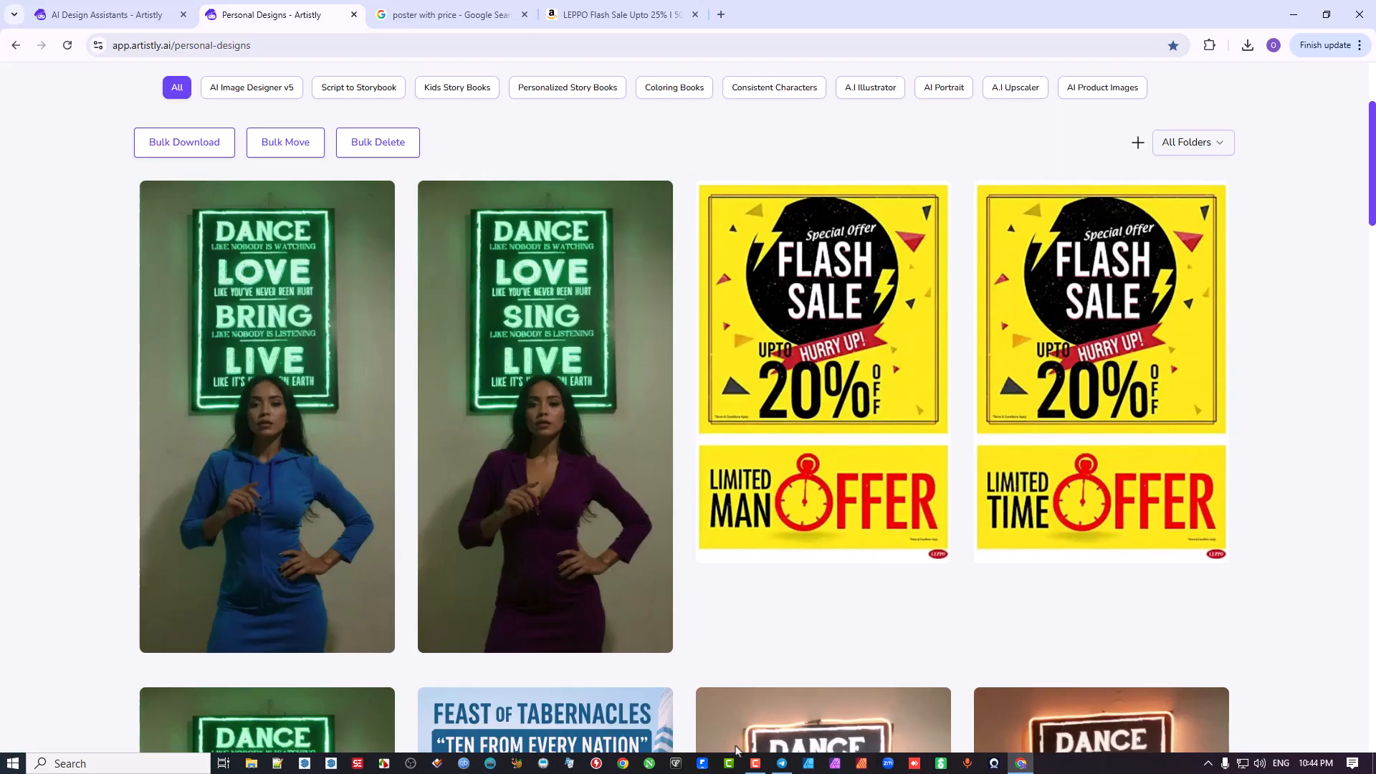
mouse_move(285, 501)
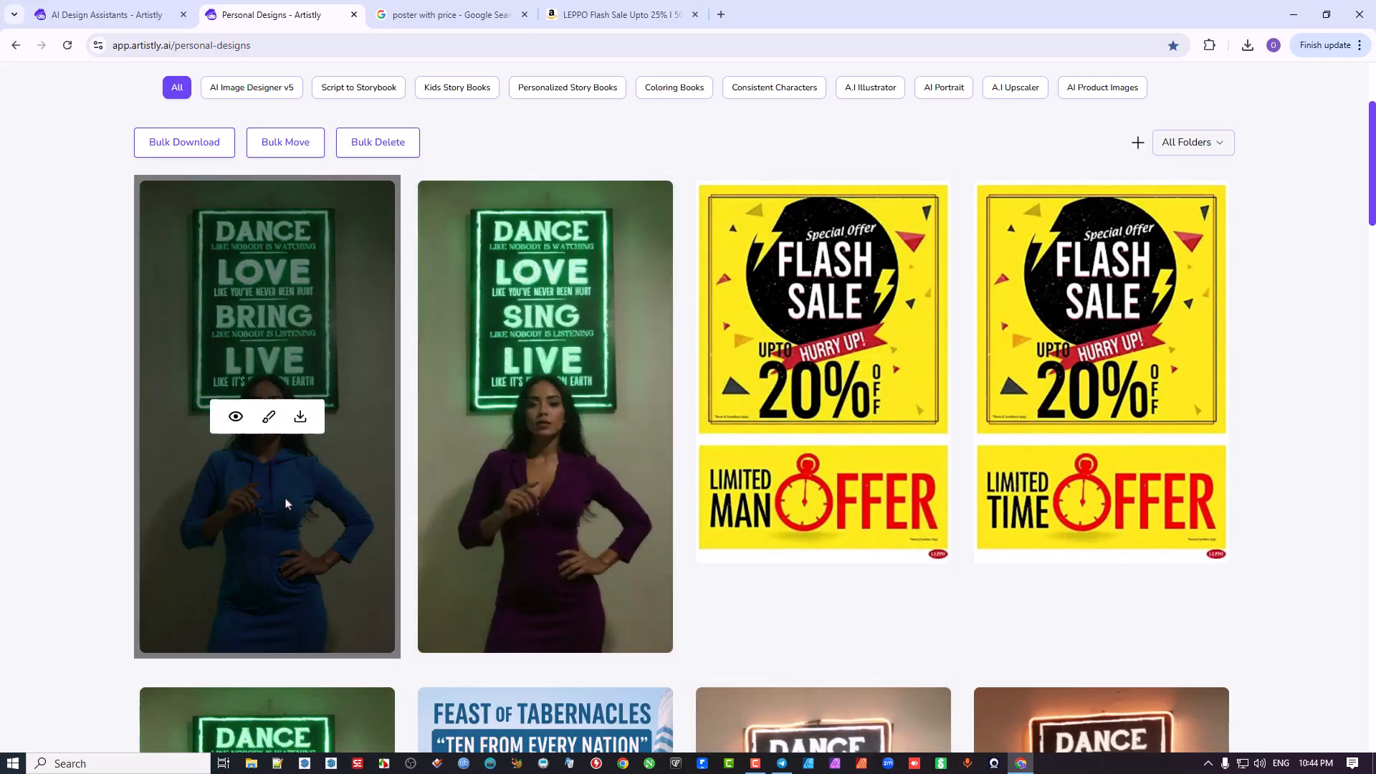